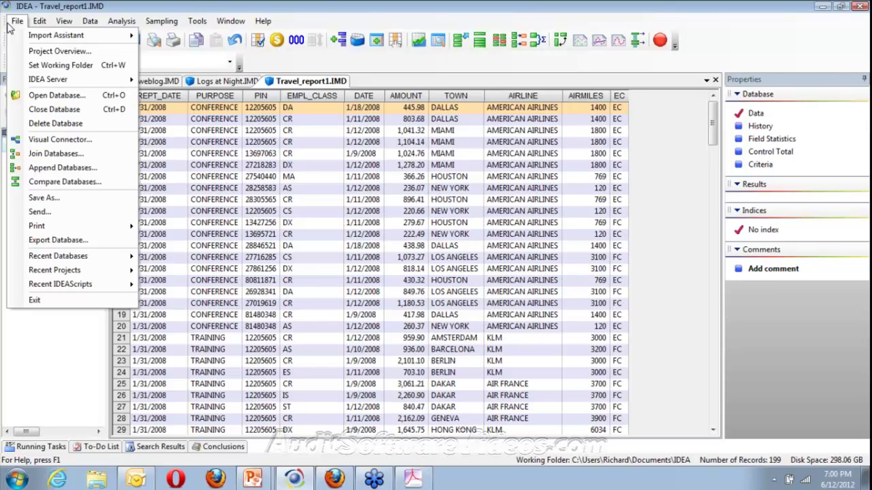
- Start importing Dave'sBookStore5.txt from the Tutorial folder in Print Report and Adobe PDF format and maximize the Report Reader
click(121, 21)
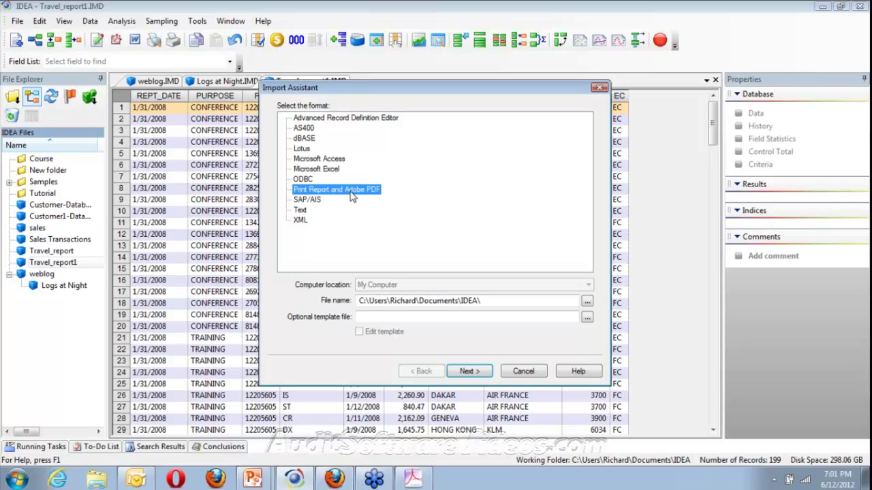
click(587, 303)
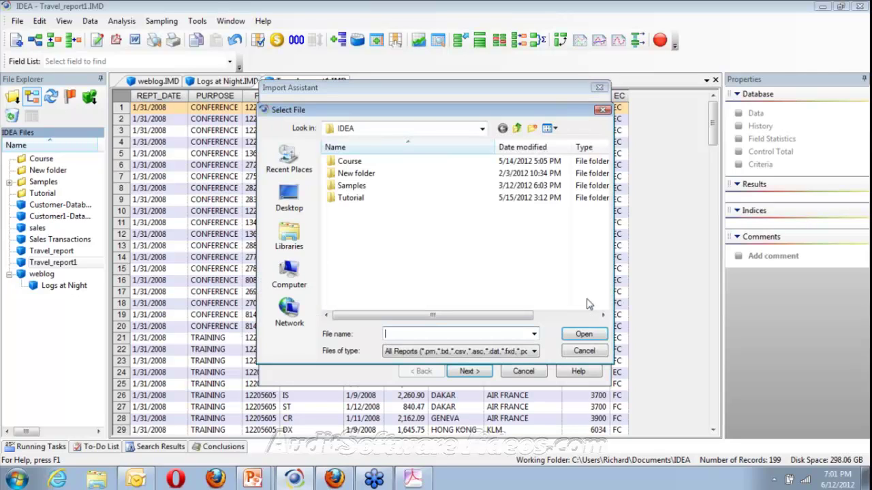
double_click(351, 198)
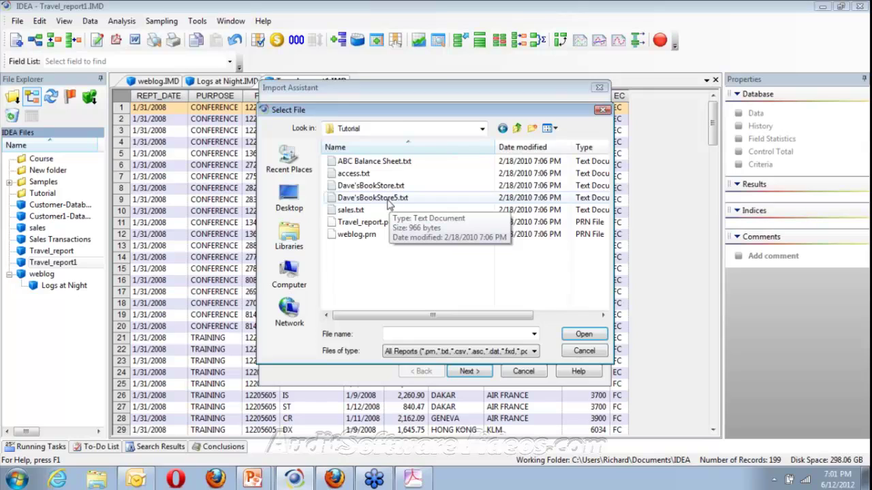
double_click(385, 198)
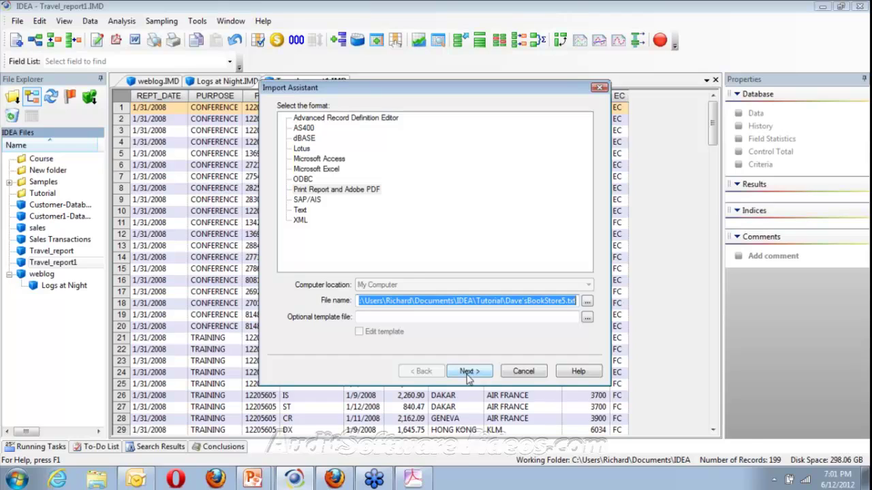
click(468, 373)
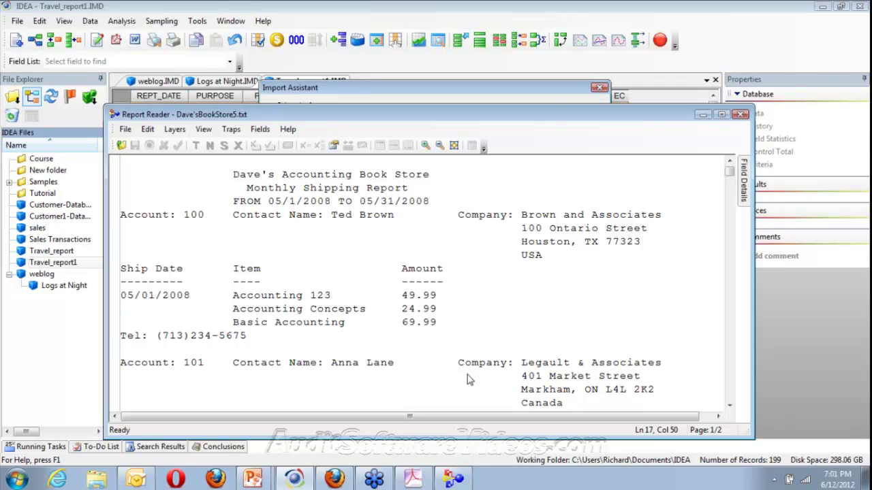
click(721, 114)
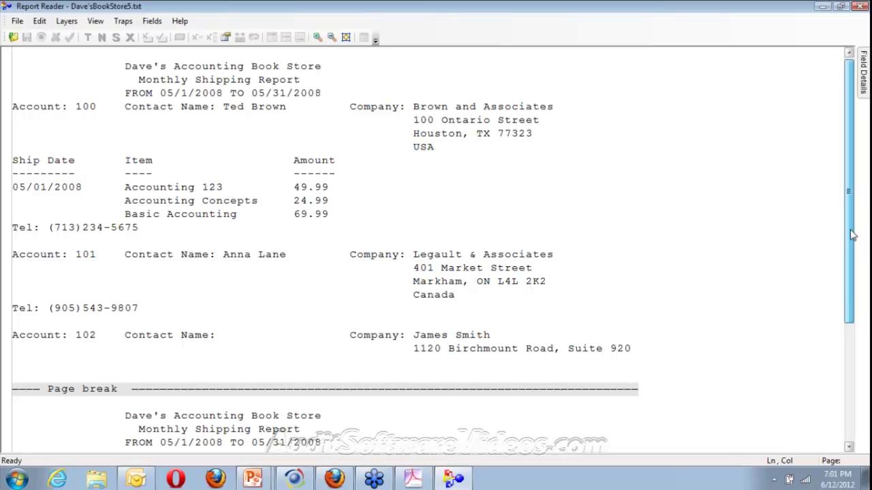
- Examine the layout of the monthly shipping report, including its account blocks, phone lines and page break
drag(852, 235, 851, 248)
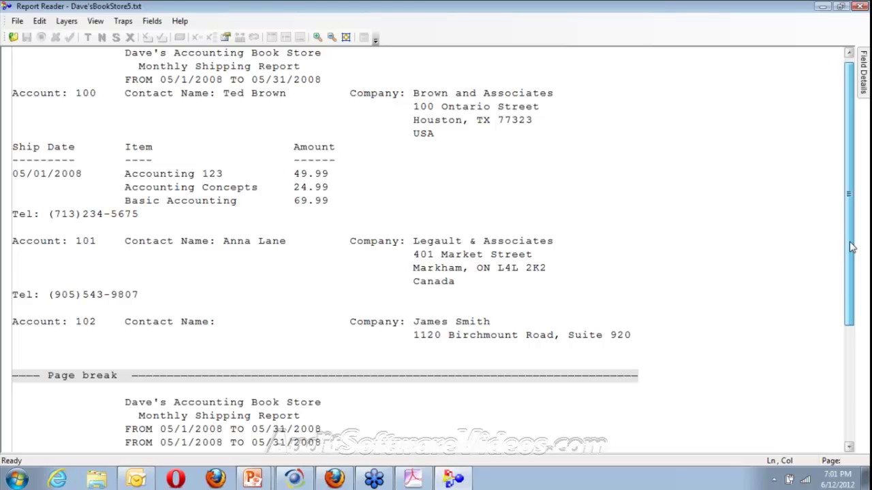
click(76, 385)
drag(851, 248, 854, 278)
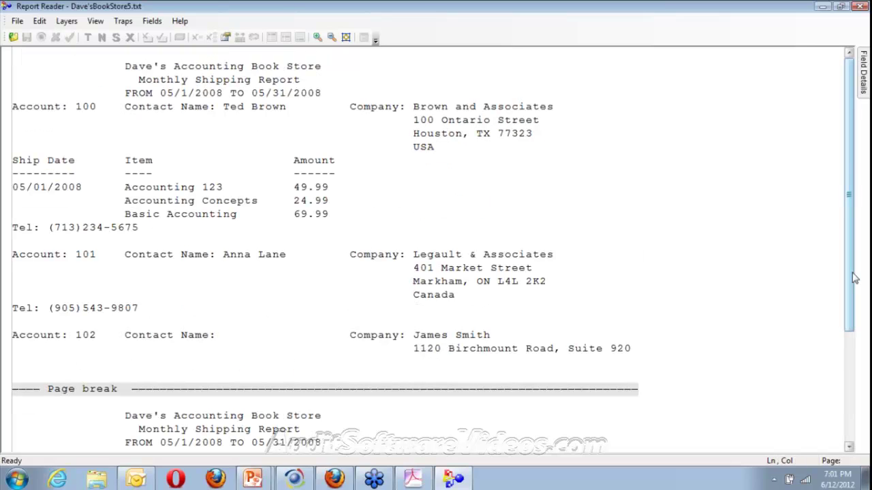
drag(855, 278, 855, 371)
click(94, 348)
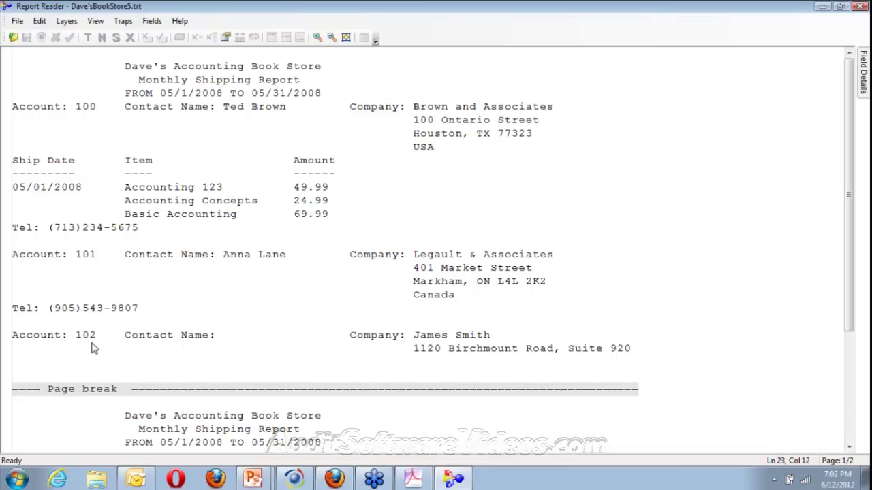
click(113, 333)
click(25, 253)
click(59, 225)
click(60, 107)
click(60, 111)
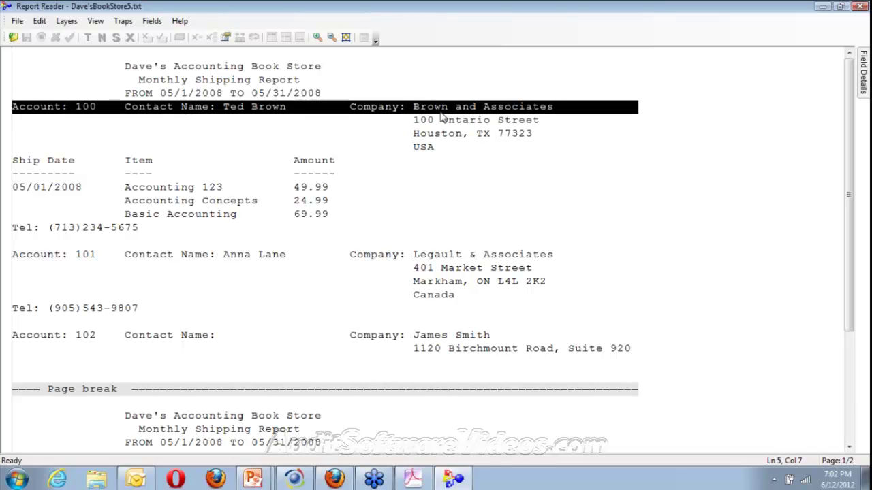
drag(441, 118, 440, 148)
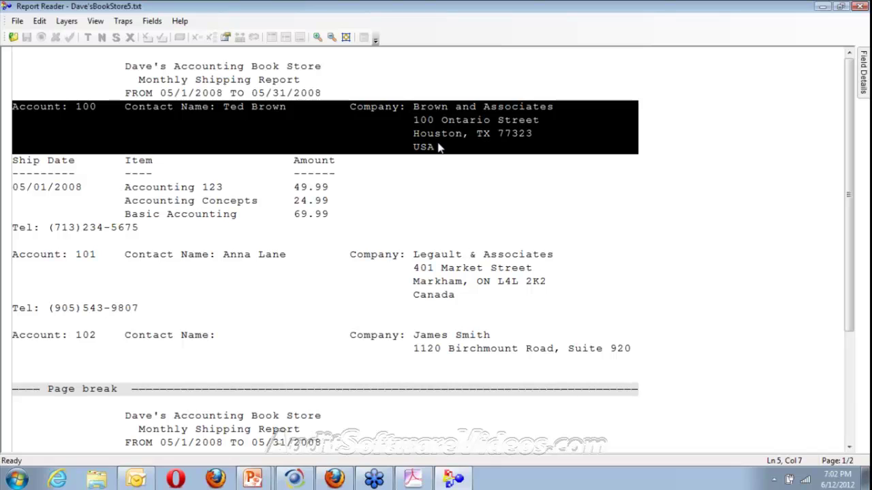
click(424, 121)
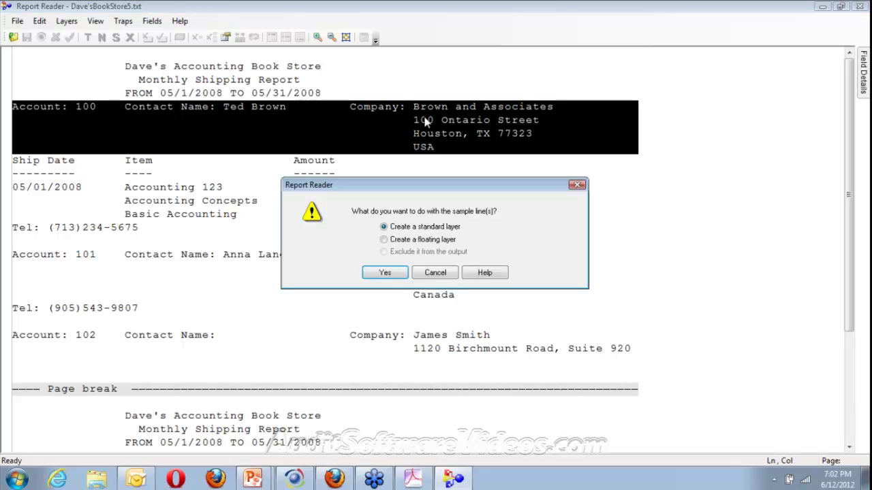
click(435, 273)
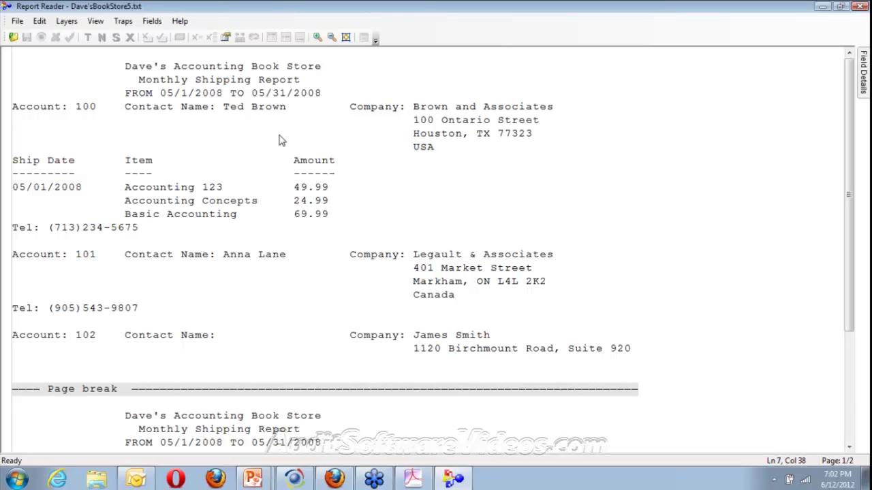
click(74, 120)
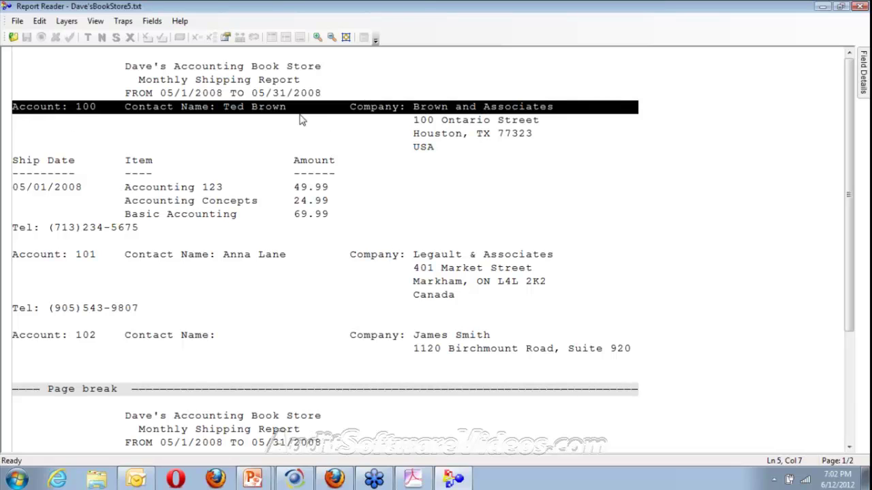
click(514, 108)
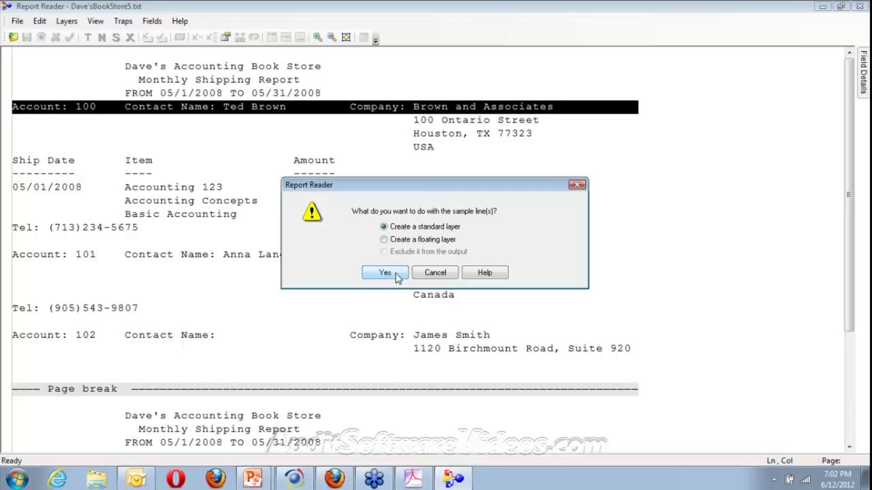
click(444, 279)
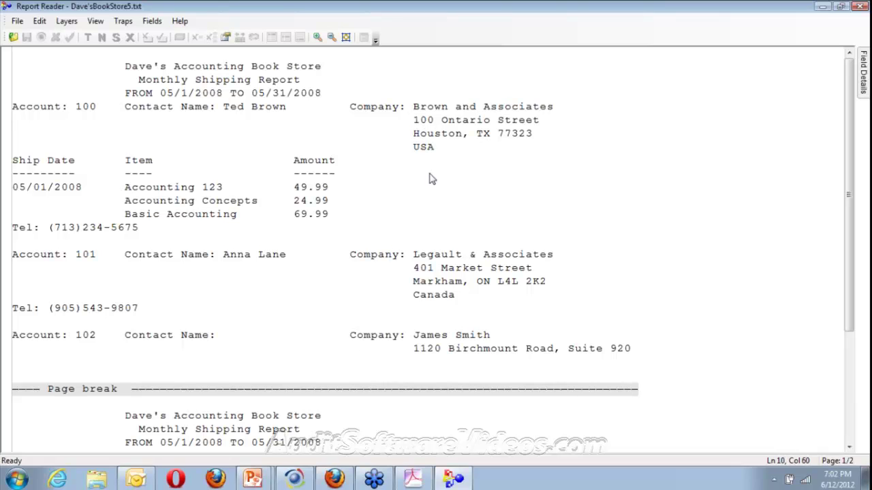
- Create a standard layer from the first account line and trap matching lines with the text Acc
click(66, 109)
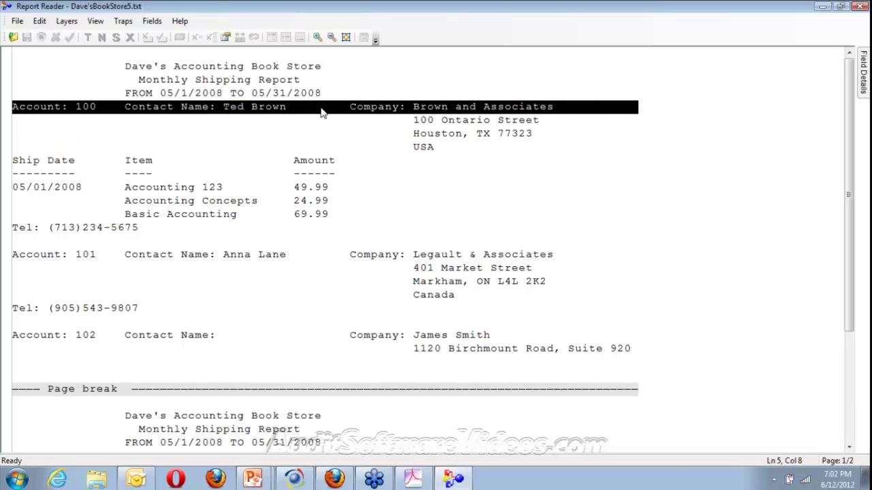
click(393, 275)
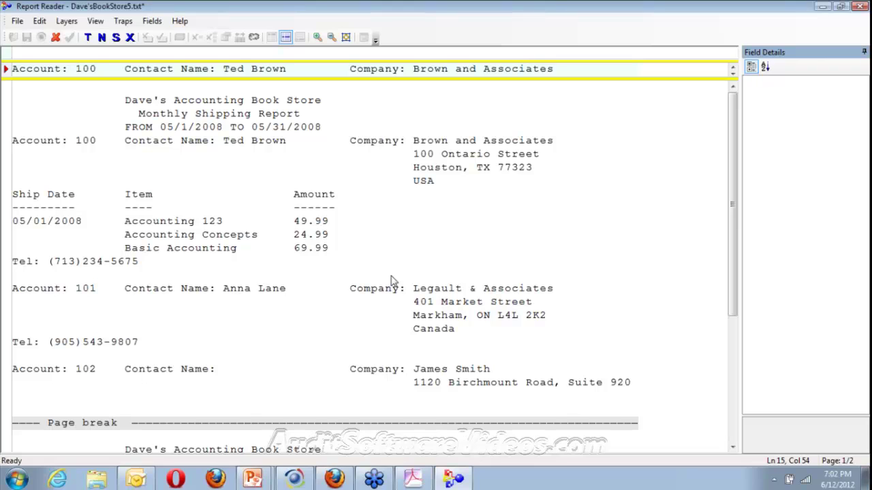
click(17, 54)
text(Ac)
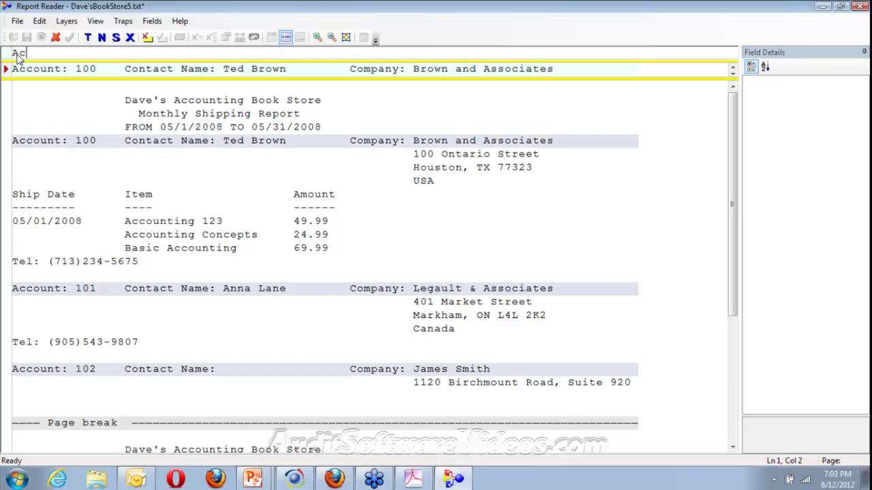
text(c)
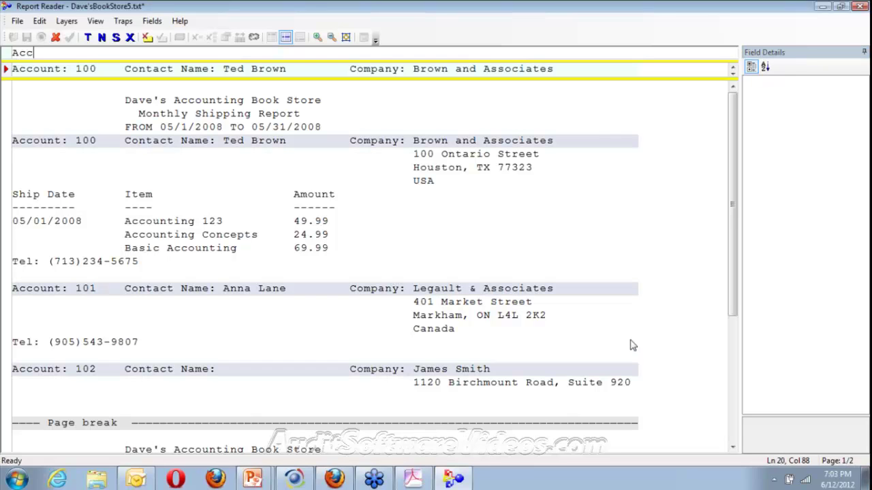
drag(733, 205, 729, 182)
- Define the account number as field ACCT_NO and fill its blank cells with the value from the previous record
click(78, 70)
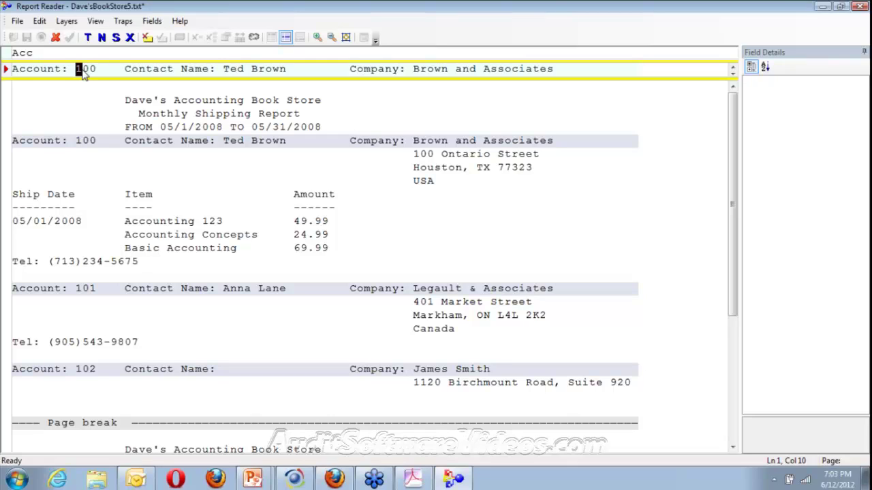
drag(82, 71, 87, 71)
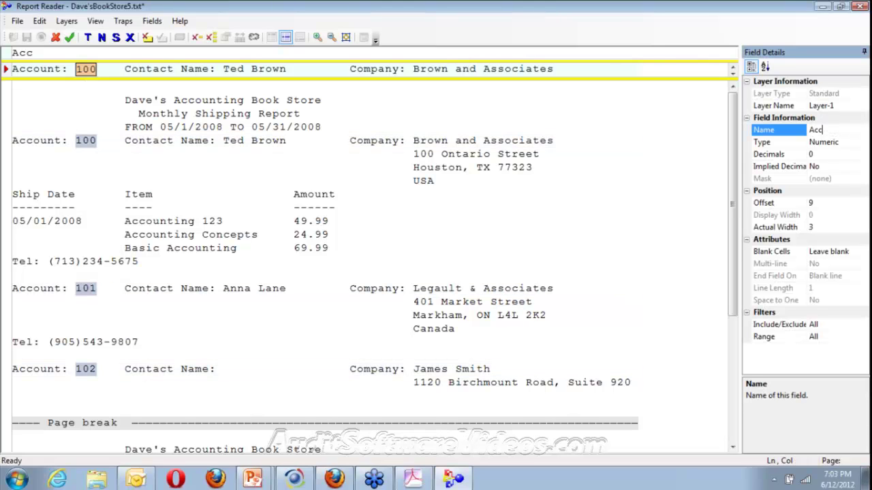
text(T_NO)
click(844, 256)
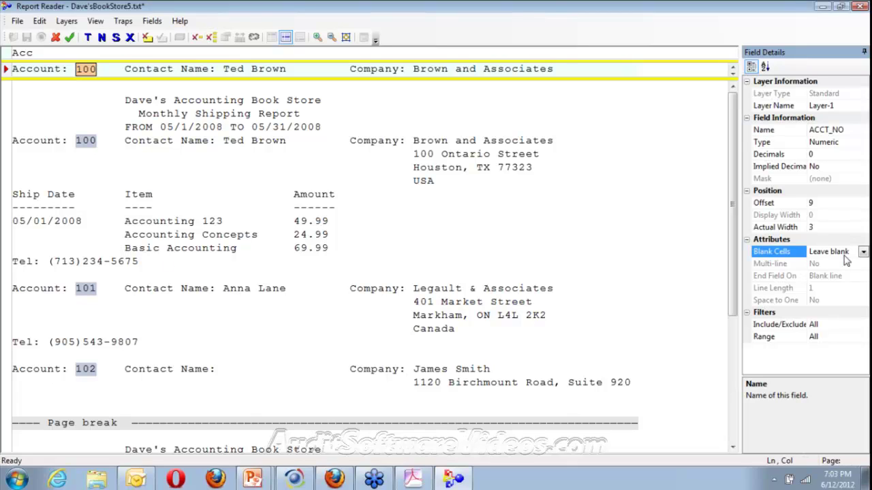
click(844, 256)
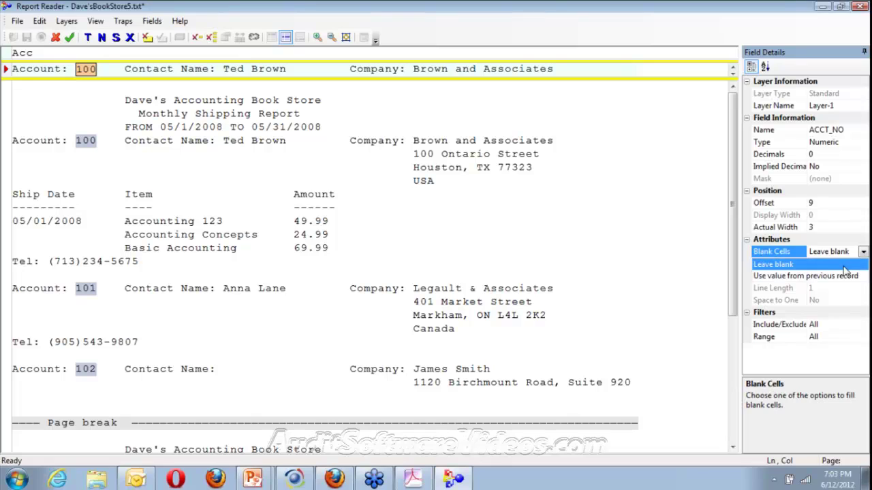
click(834, 275)
- Define the contact name as a 16-character-wide field named Contact, with blank cells using the value from the previous record
click(227, 71)
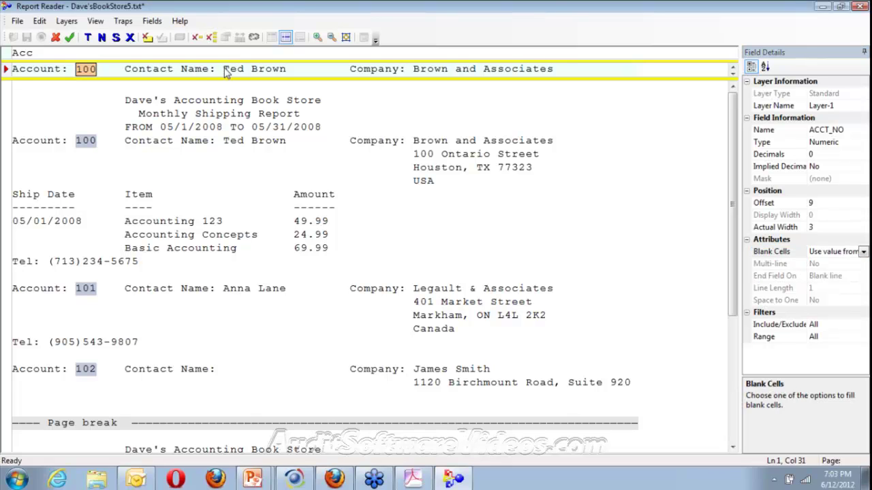
drag(227, 72, 331, 72)
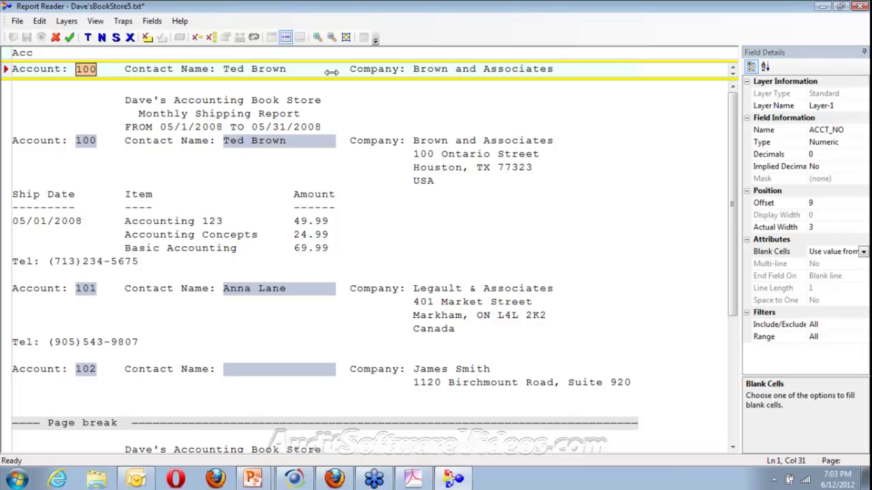
click(332, 72)
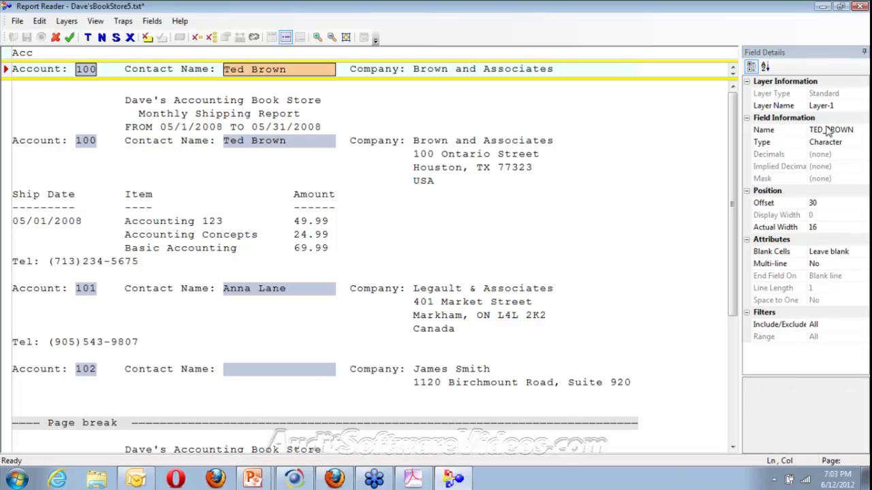
click(828, 129)
text(Contact)
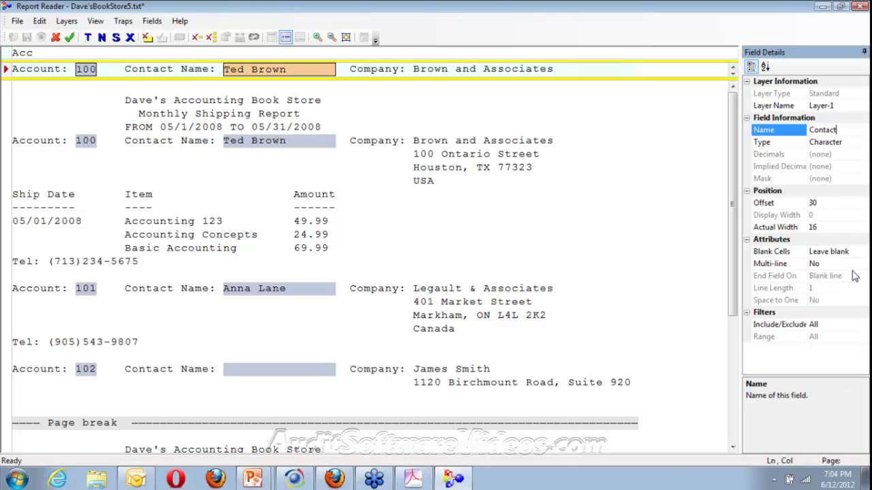
key(Return)
click(831, 251)
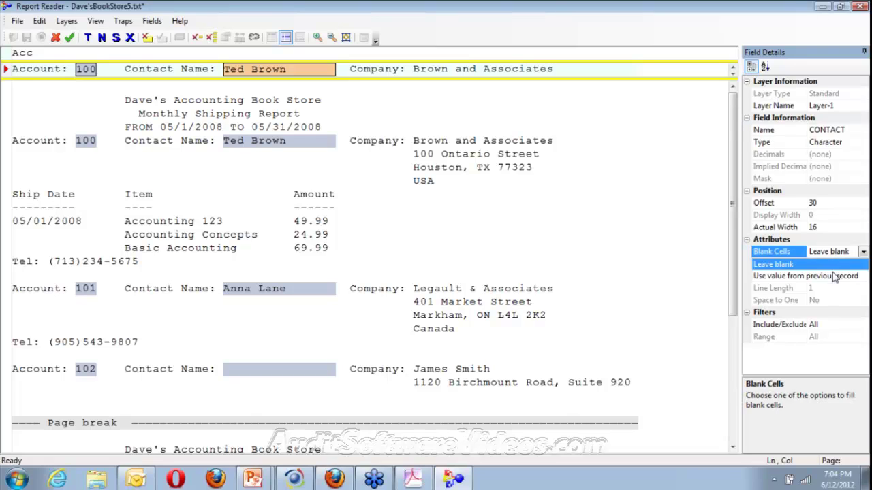
click(832, 277)
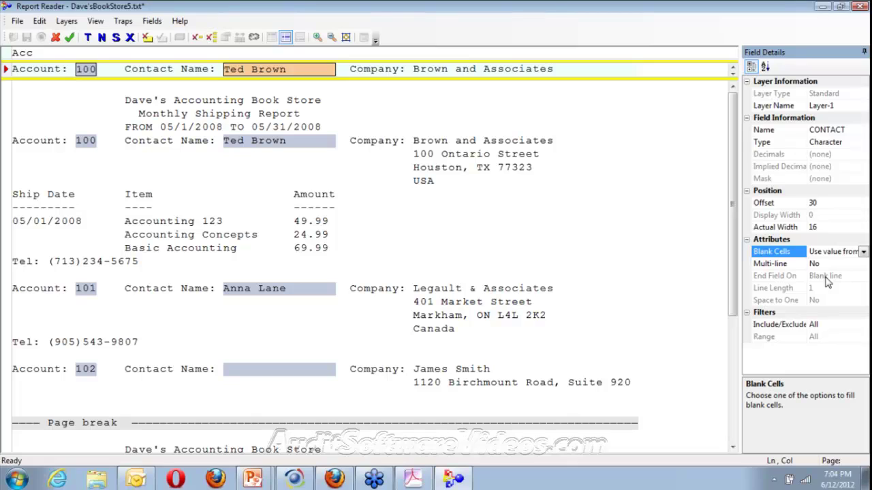
click(630, 151)
- Define the company name as a 32-character-wide field named Company and accept the layer
click(420, 69)
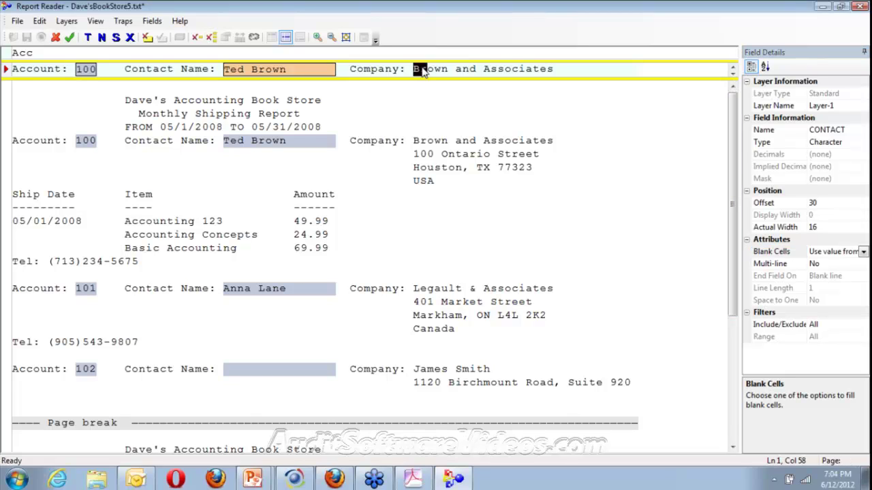
drag(420, 69, 664, 73)
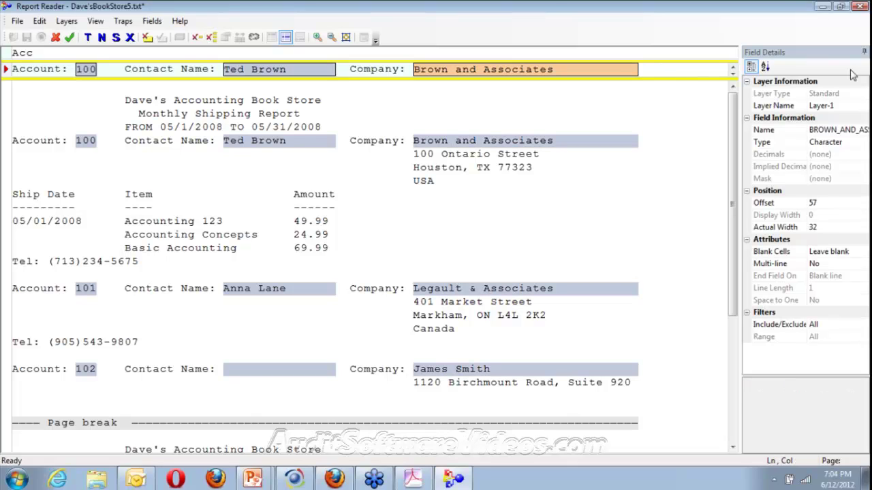
text(Company)
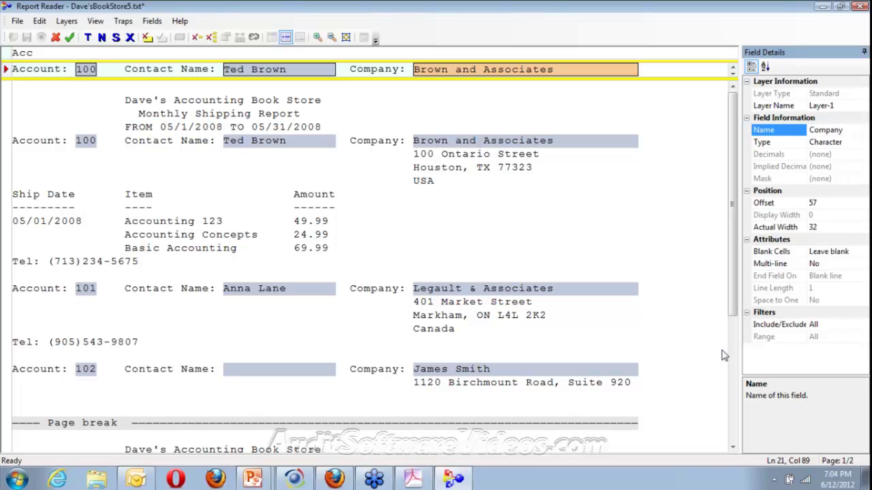
click(71, 40)
click(71, 41)
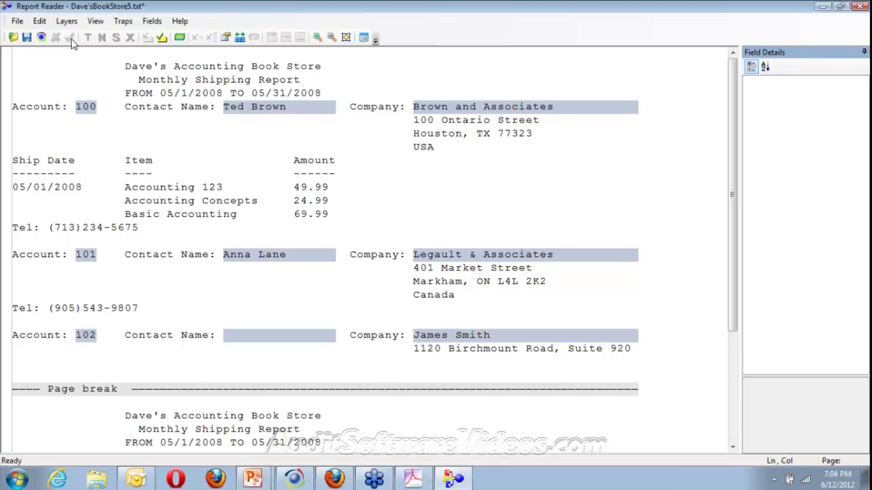
- Try to create a separate standard layer from the three address lines below the first account line
drag(17, 120, 344, 159)
key(Return)
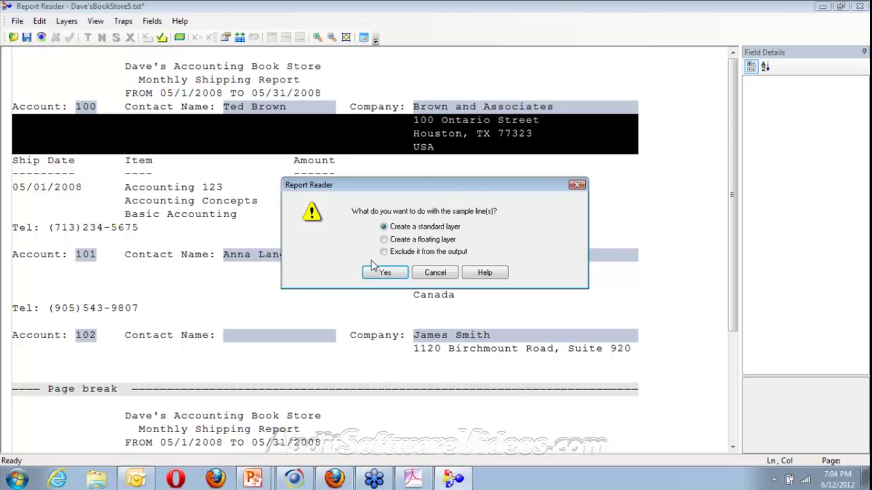
click(385, 272)
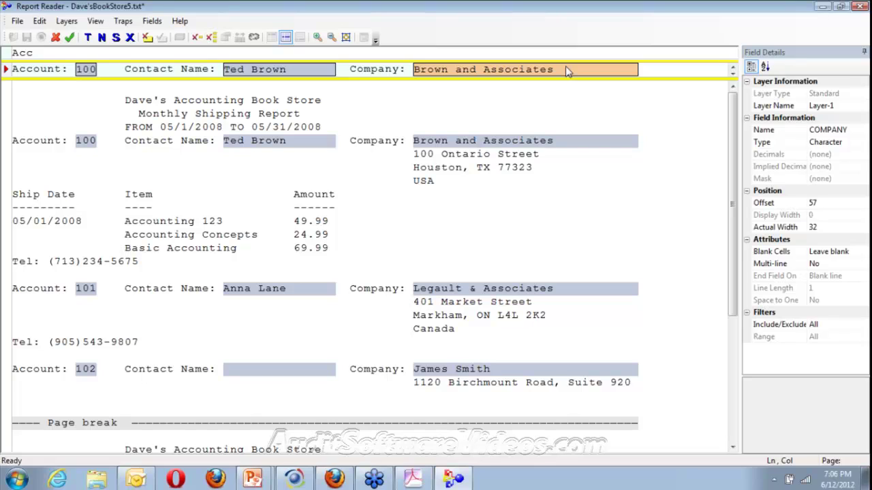
click(70, 37)
- Delete the base layer Layer-1 together with its fields
click(66, 21)
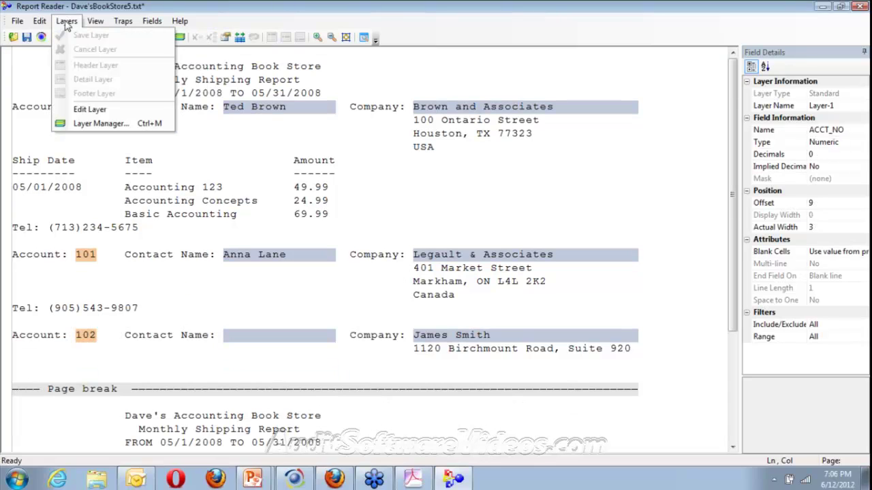
click(101, 124)
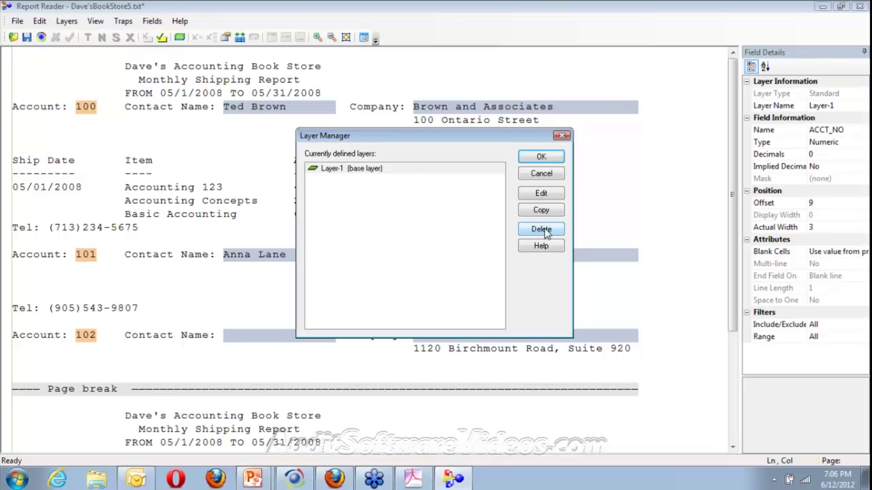
click(541, 230)
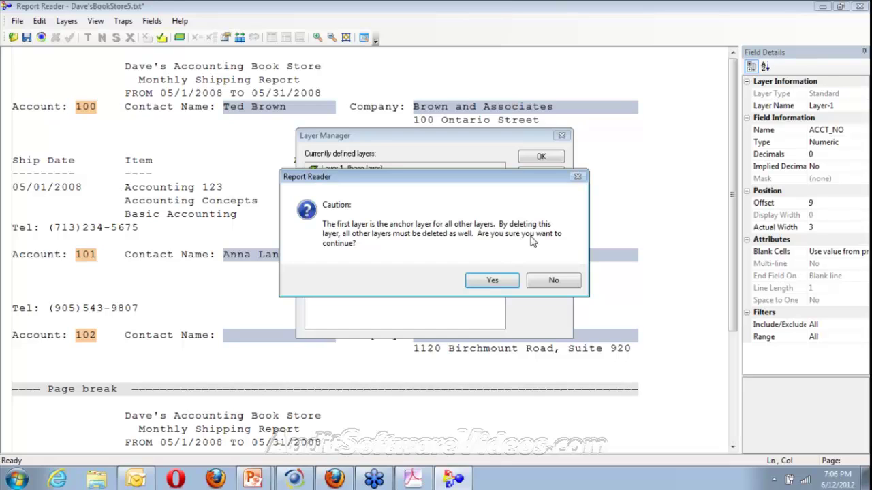
click(492, 280)
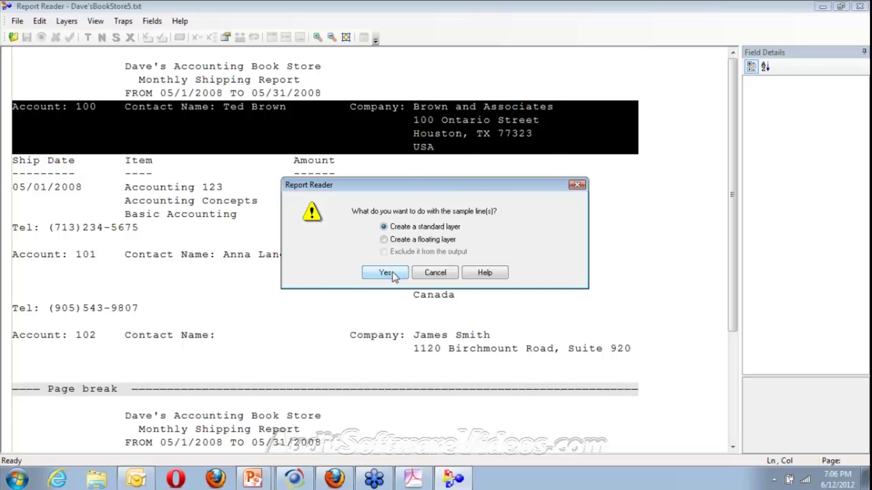
- Create an Acc-trapped standard layer from the first account's four lines and define the account number as a 3-character-wide field named Account
click(384, 272)
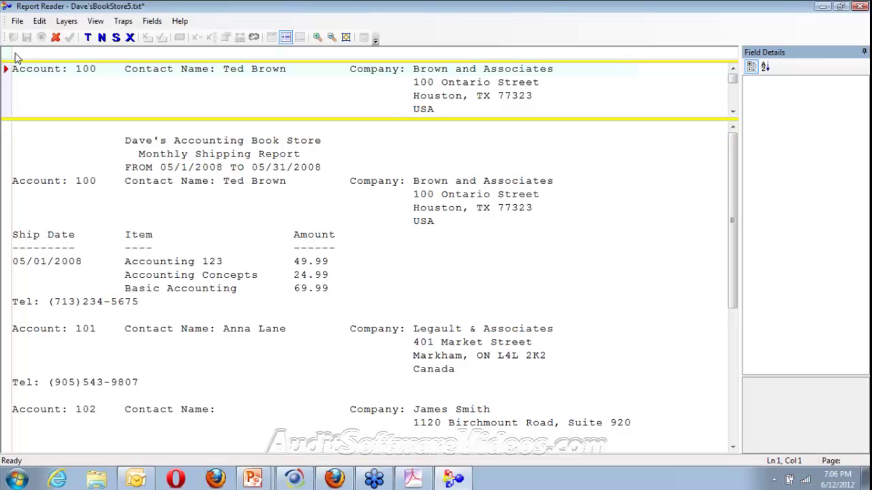
drag(76, 69, 103, 69)
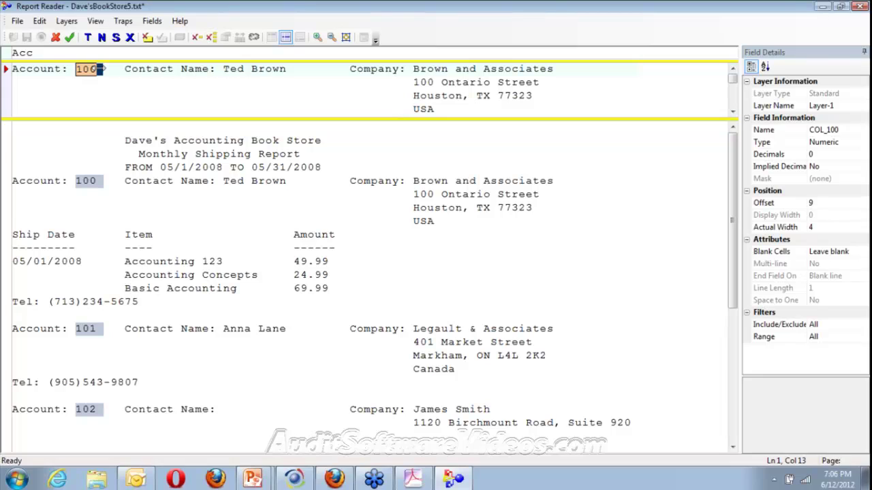
drag(100, 69, 96, 69)
click(776, 129)
text(Account)
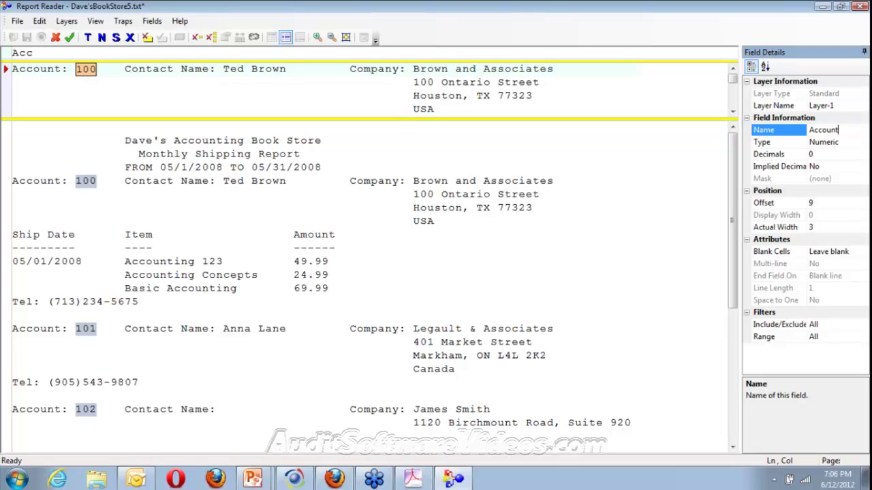
- Define the contact name as a 16-character-wide field named Contact Name and the company name as a 24-character-wide field named Company
drag(224, 69, 293, 69)
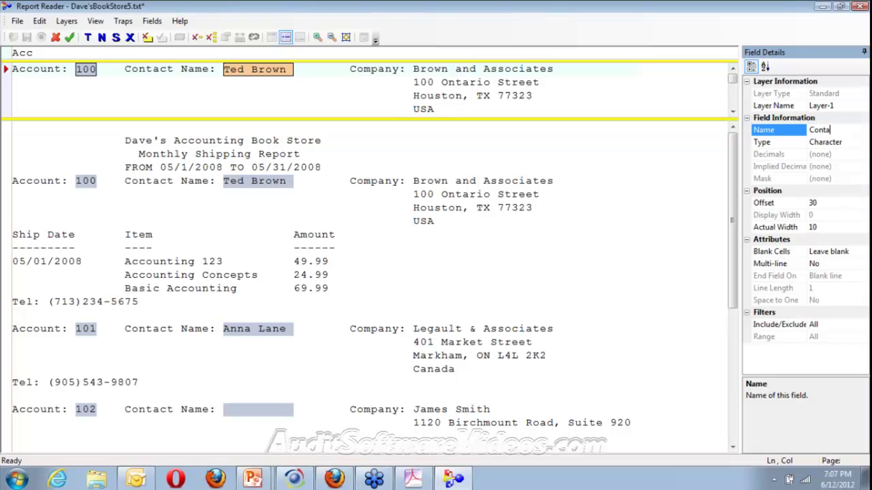
click(506, 143)
click(559, 141)
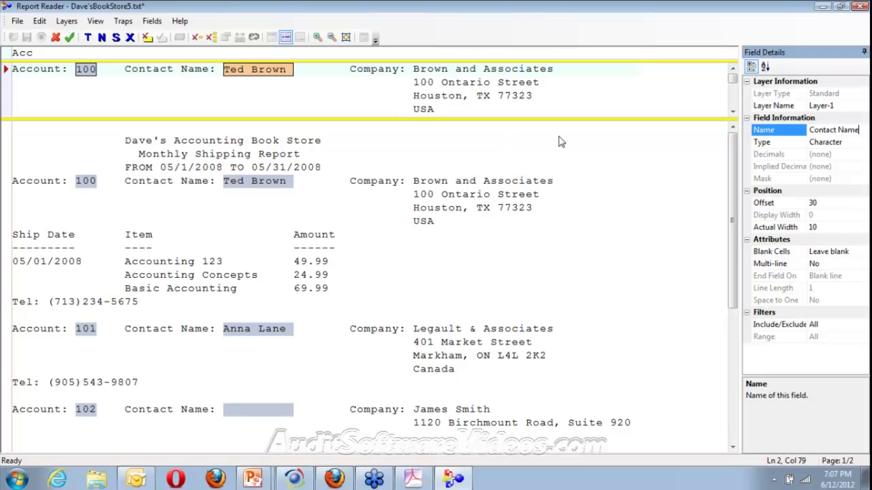
drag(293, 69, 329, 68)
drag(578, 73, 577, 68)
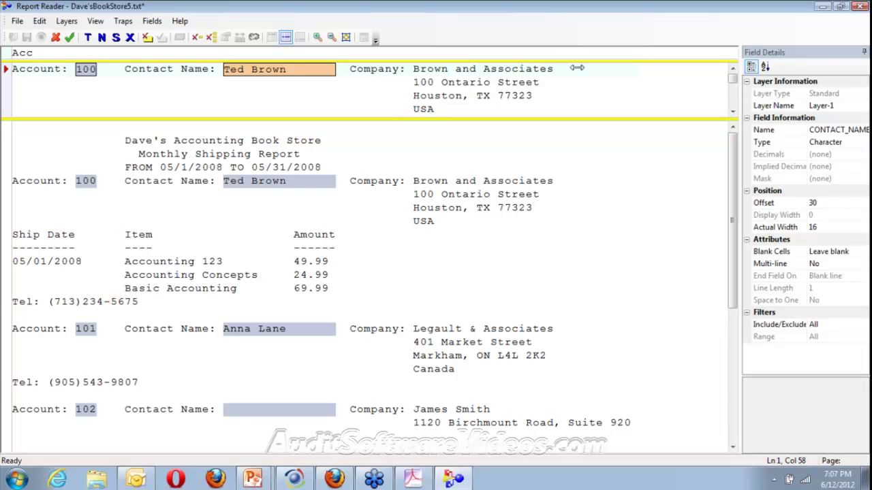
- Define the street line below the company name as a 32-character-wide field named Address
drag(413, 82, 667, 89)
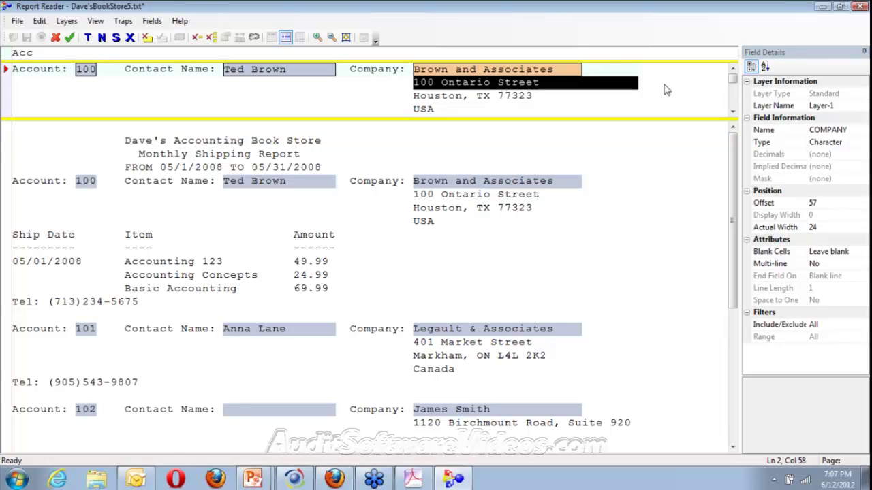
drag(666, 89, 667, 89)
click(817, 143)
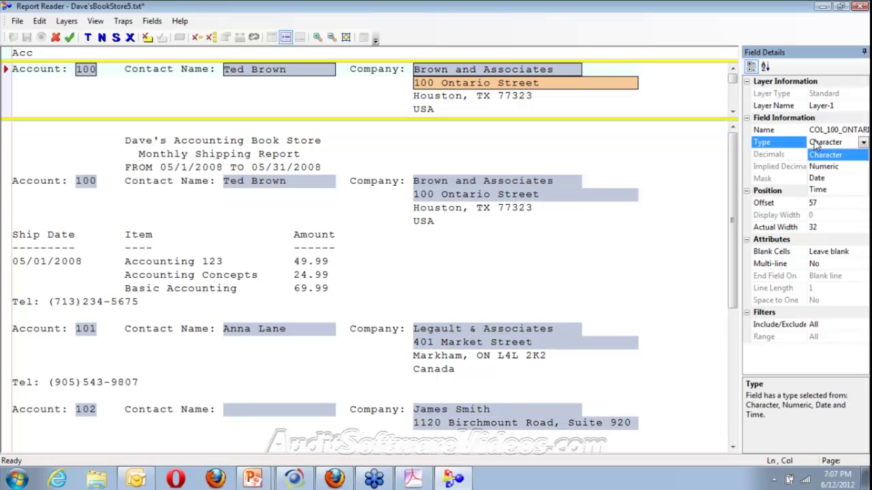
click(815, 131)
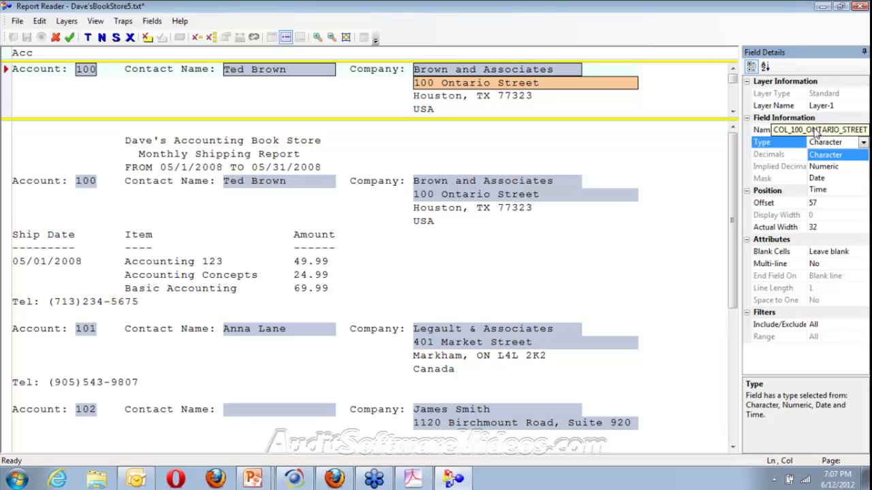
click(815, 130)
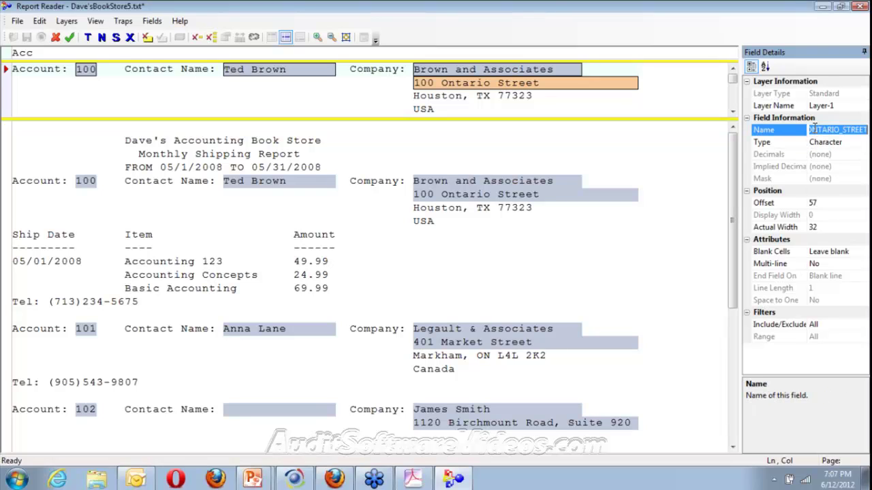
text(Add)
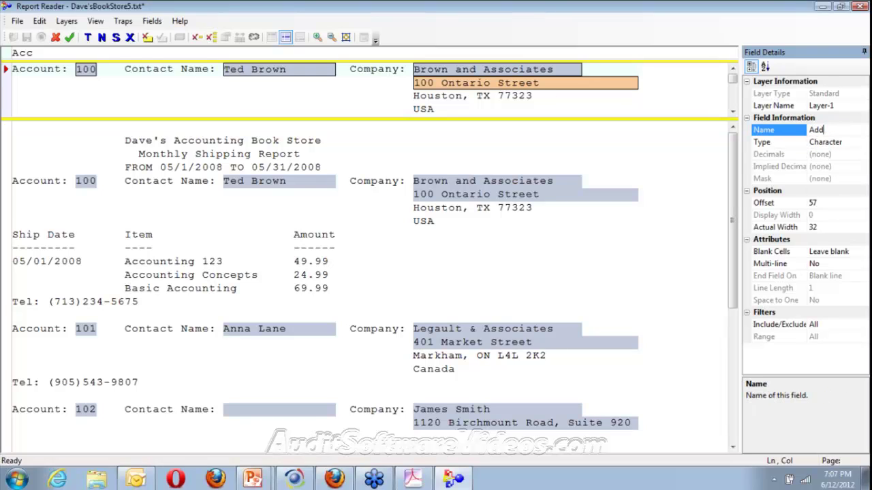
text(ress)
click(460, 82)
- Make the Address field multi-line, ending on a specified line length of 3, and accept the layer
click(814, 266)
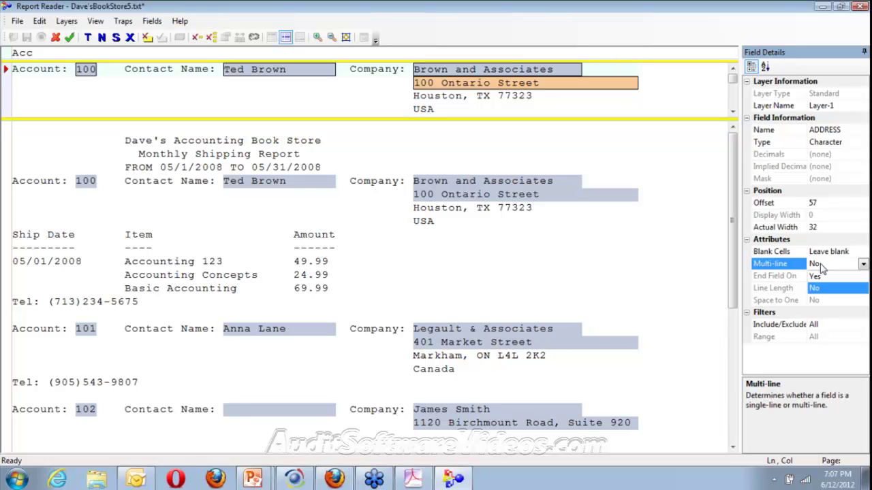
click(816, 276)
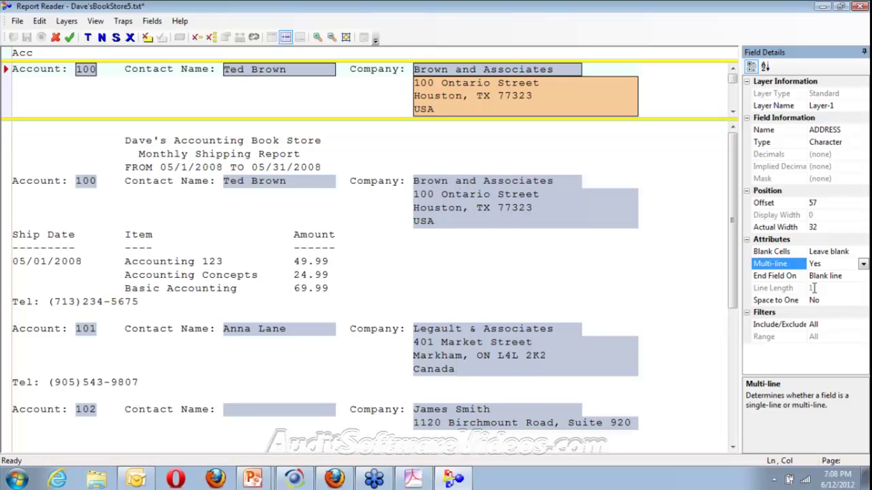
click(814, 288)
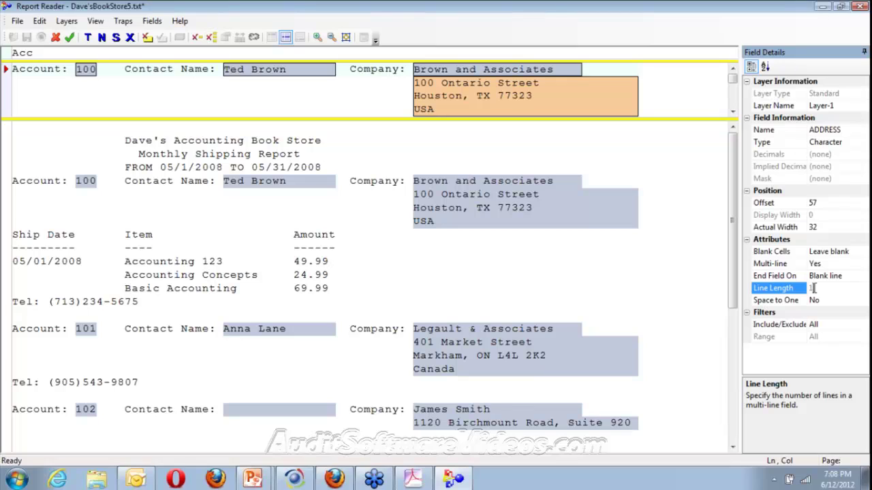
click(863, 278)
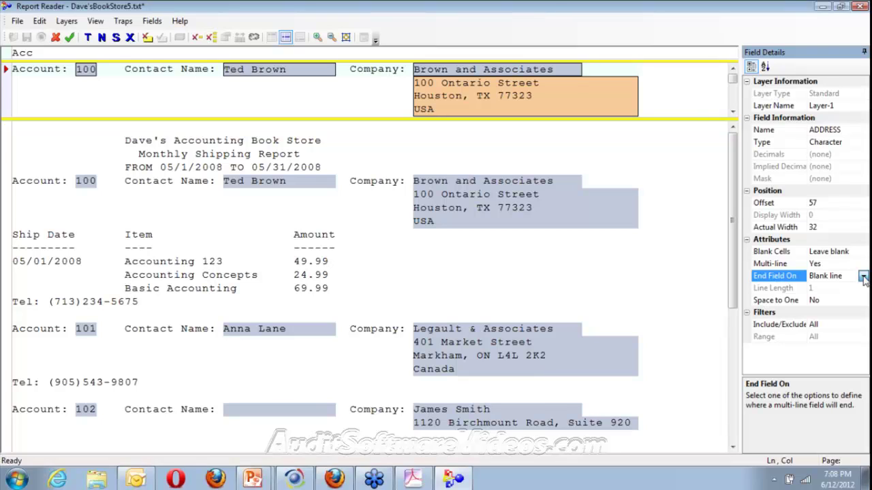
click(863, 279)
click(818, 297)
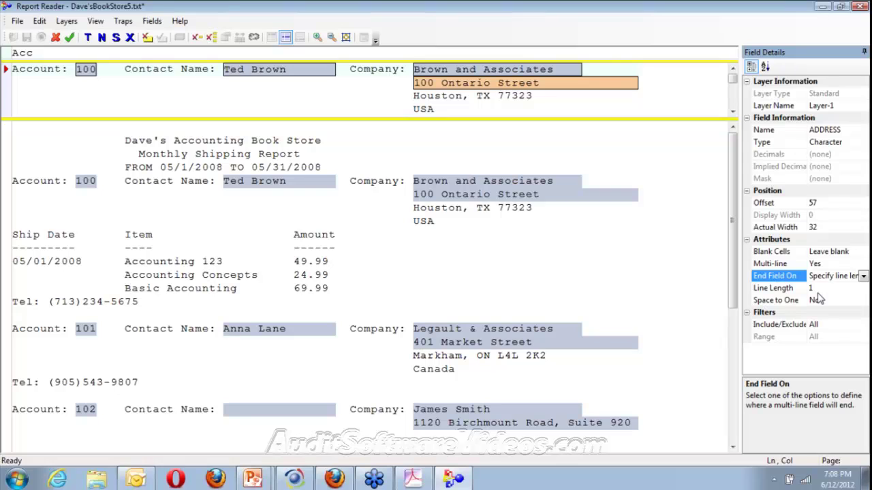
click(814, 288)
text(3)
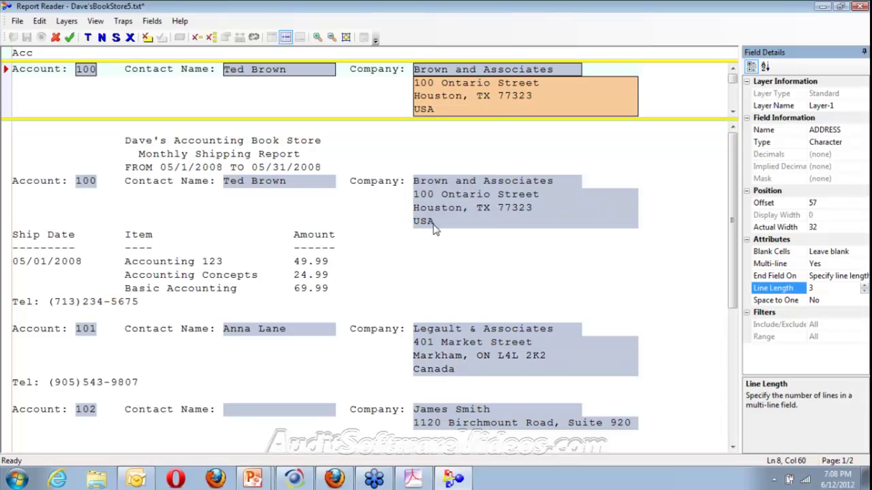
click(70, 38)
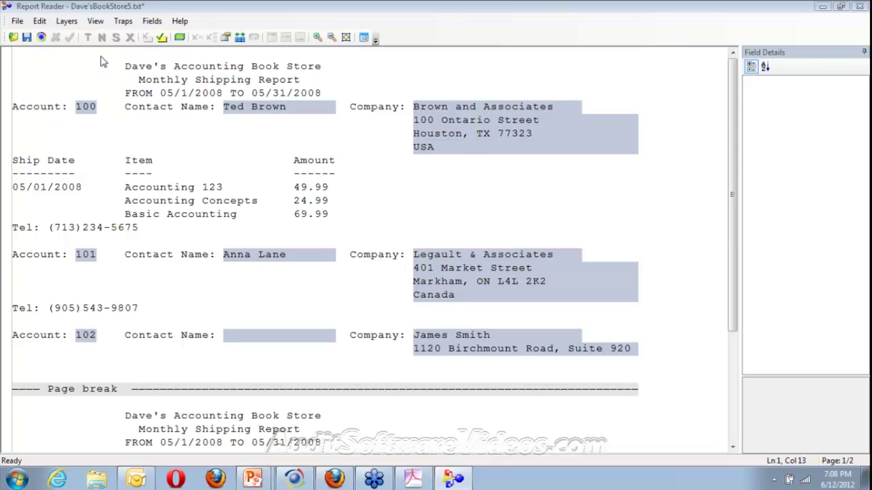
- Preview the database, check the full address column, and close the preview
click(17, 22)
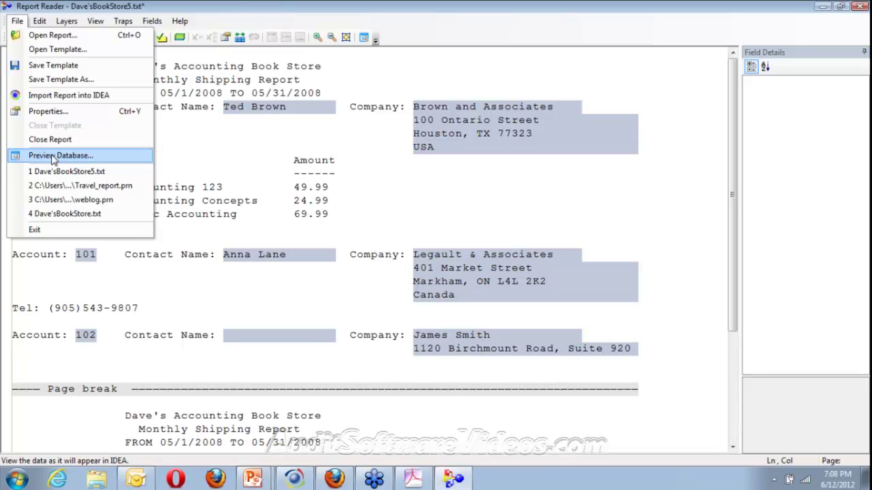
click(55, 156)
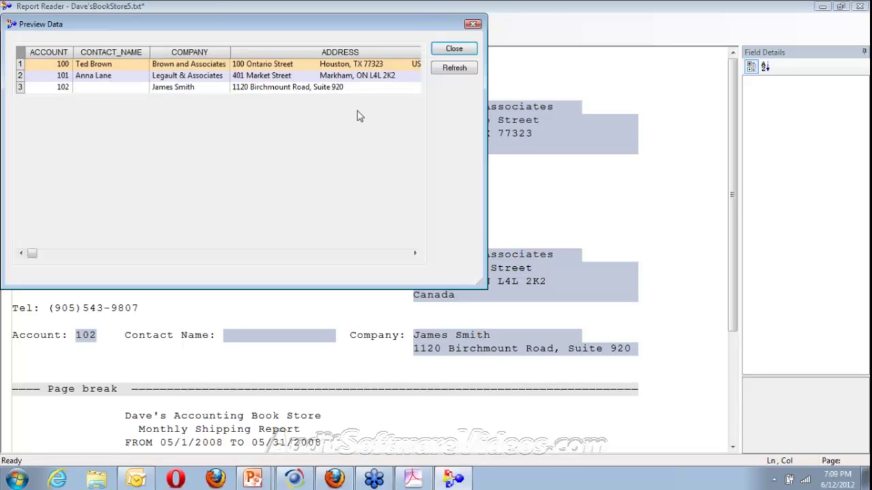
click(349, 257)
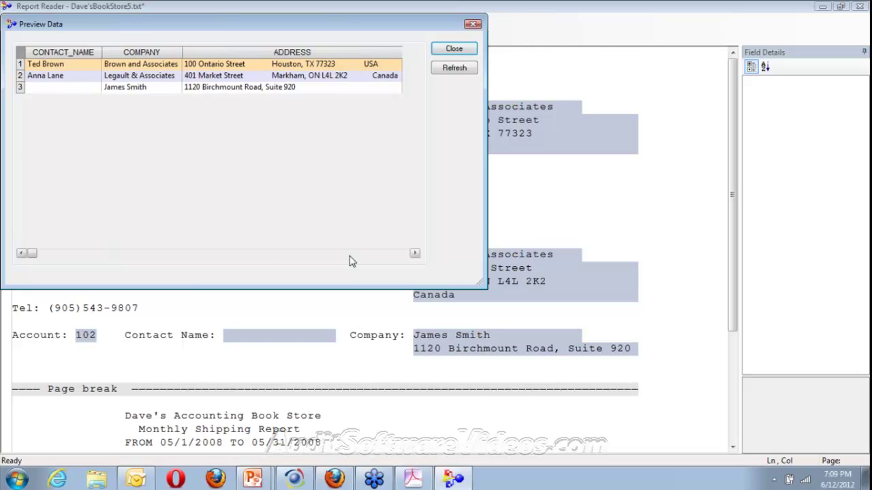
click(438, 51)
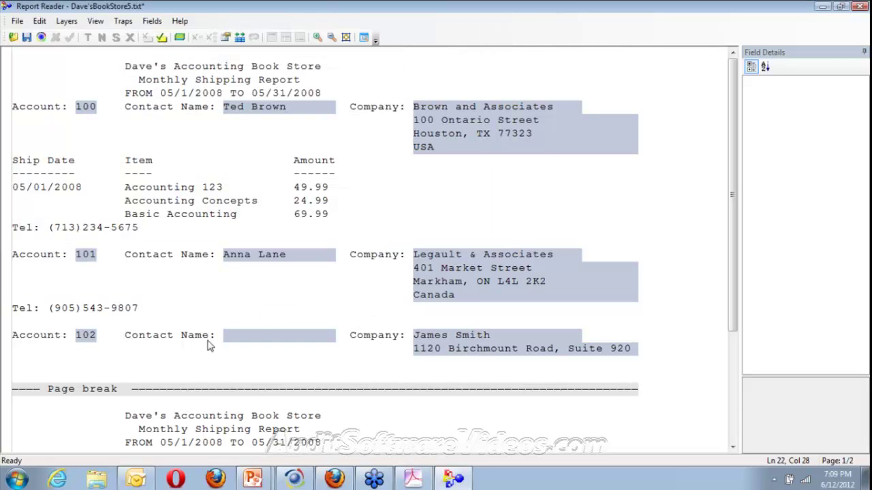
click(306, 343)
click(263, 346)
click(630, 129)
- Create a standard layer from the first shipment detail line and trap matching lines with the second slash of the ship date
click(23, 194)
click(22, 194)
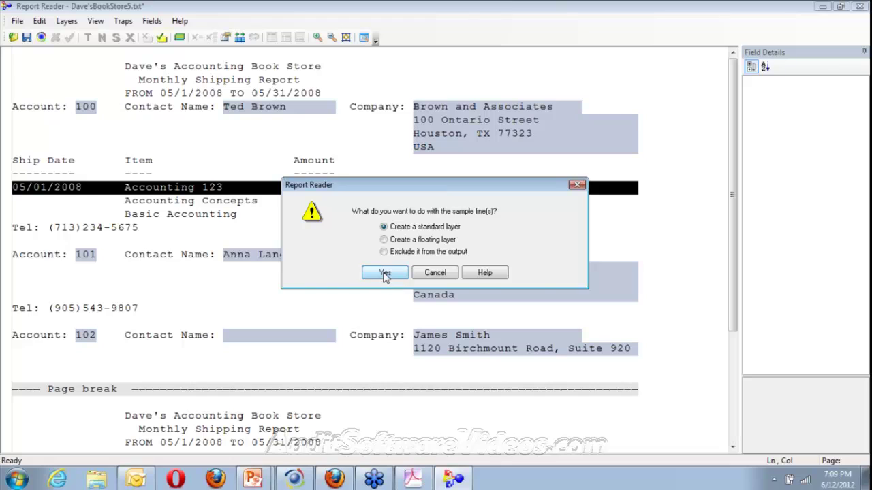
click(382, 273)
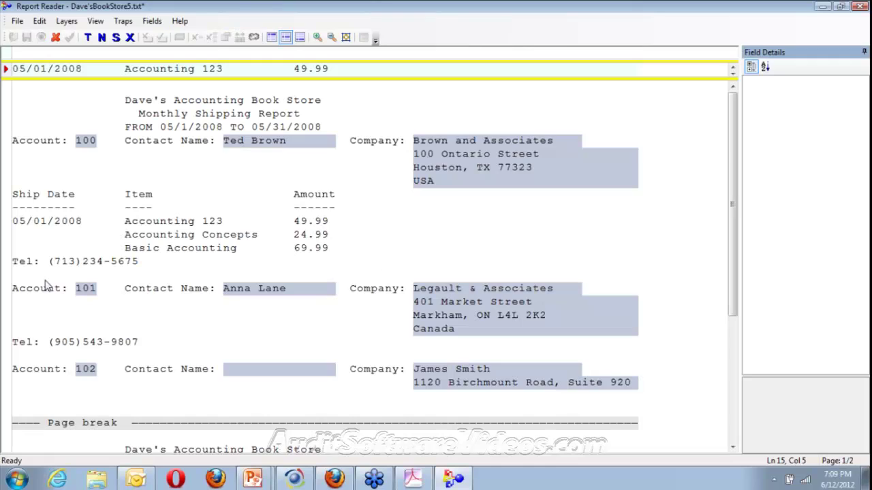
click(61, 79)
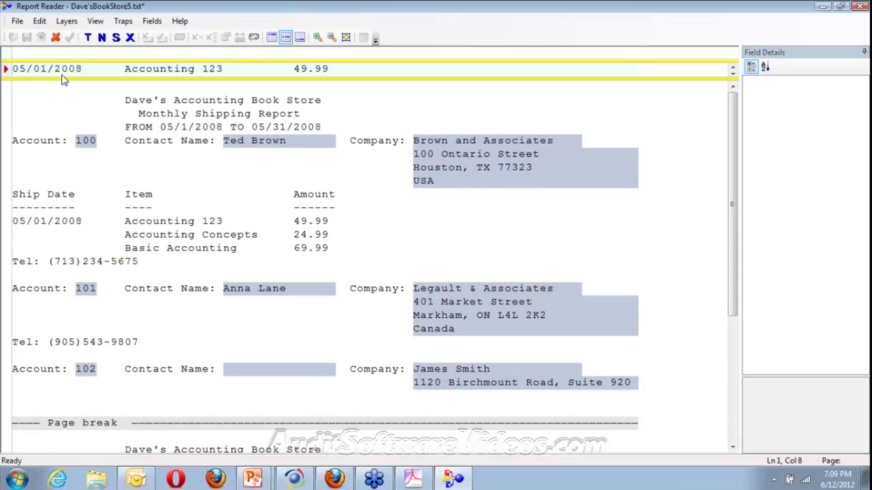
text(/)
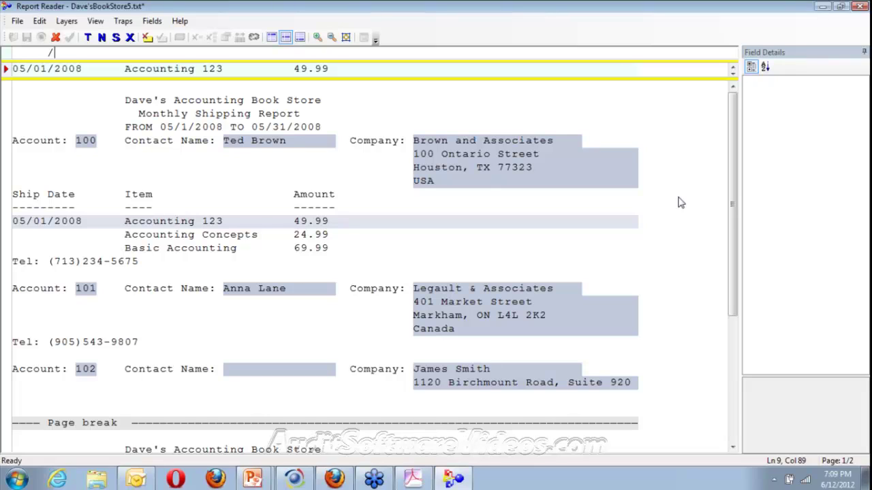
drag(732, 204, 739, 233)
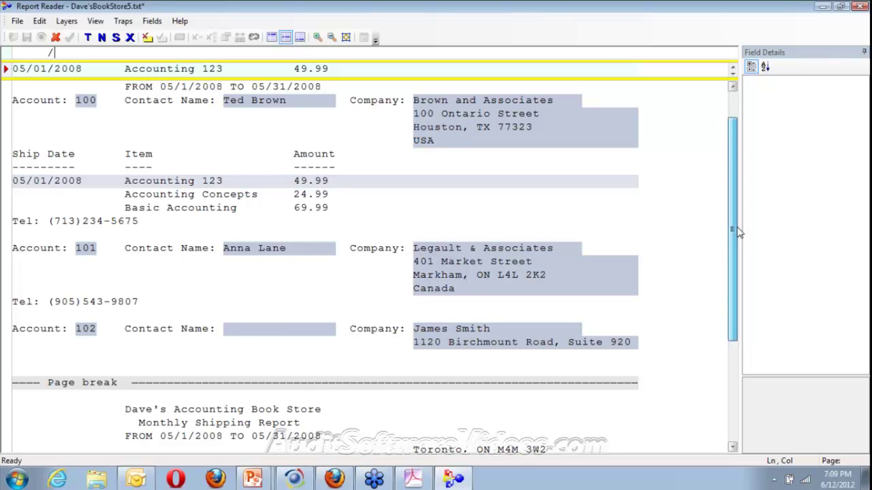
drag(739, 232, 744, 293)
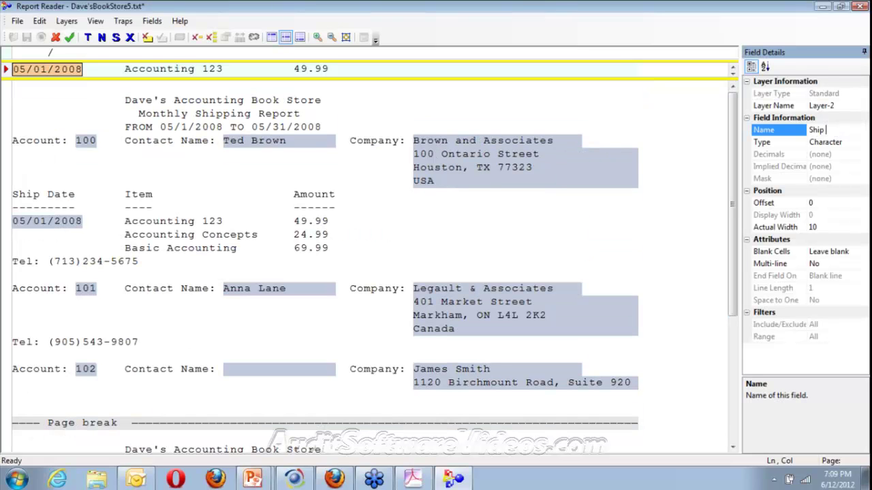
- Name the shipment date field Ship Date, set its type to Date and give it the mask MM/DD/YYYY
text(Date)
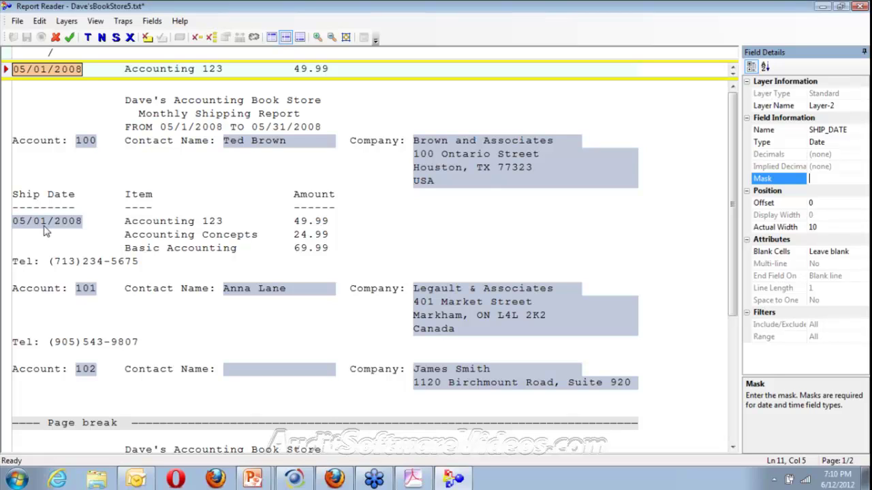
scroll(735, 186, down, 1)
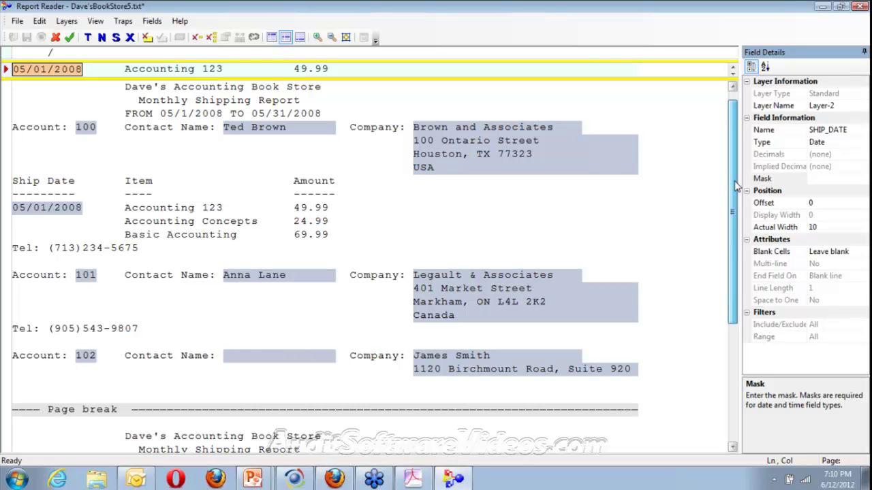
scroll(735, 188, down, 3)
click(762, 179)
text(MM/)
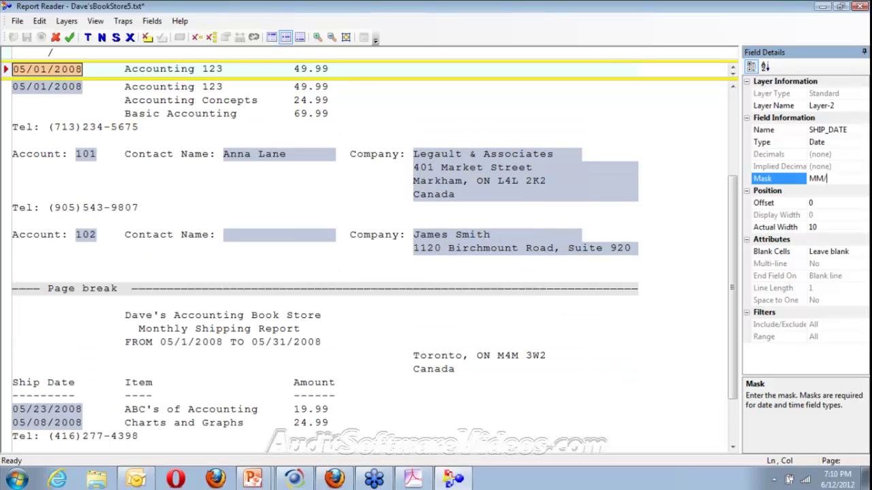
text(DD/YYYY)
- Define the item description on the sample line as a 21-character-wide field named Title
drag(124, 68, 273, 70)
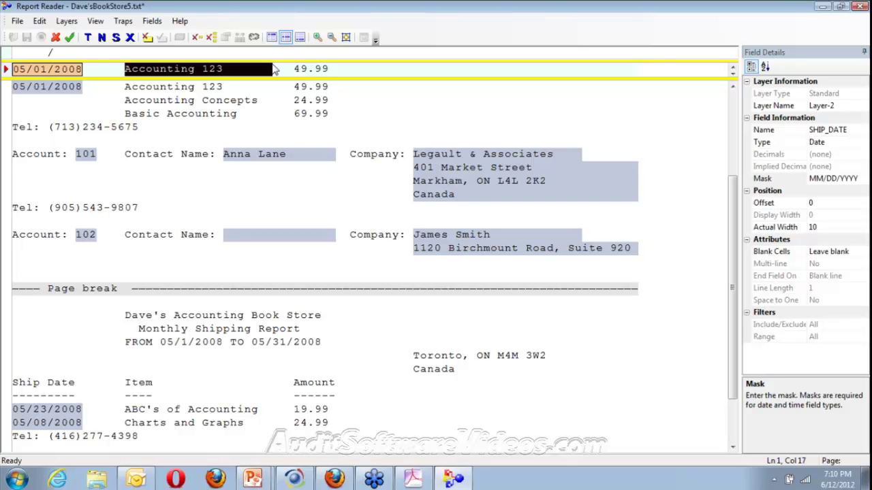
drag(272, 68, 273, 69)
click(831, 129)
text(Title)
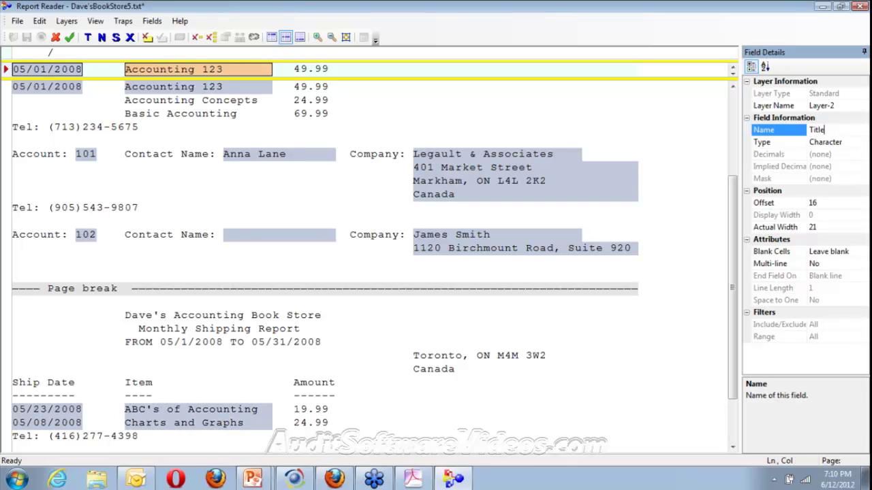
- Define the price on the sample line as a numeric field 7 characters wide and name it Amount
scroll(288, 224, up, 3)
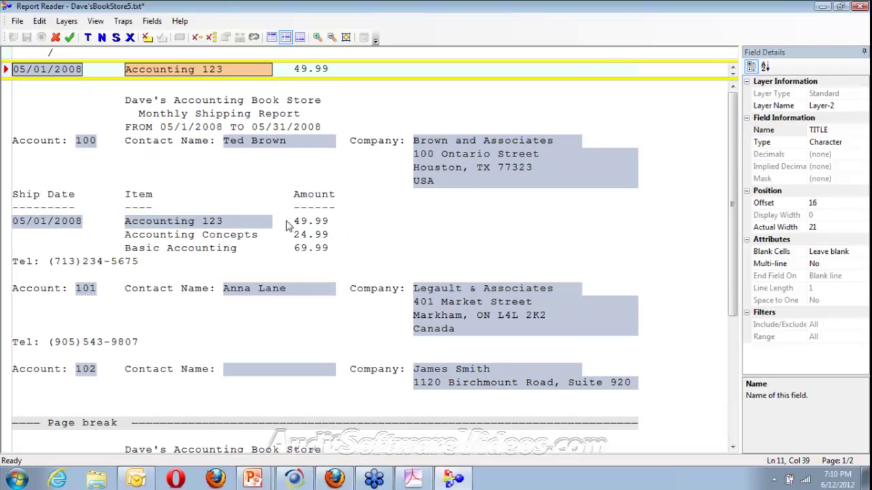
drag(287, 69, 328, 73)
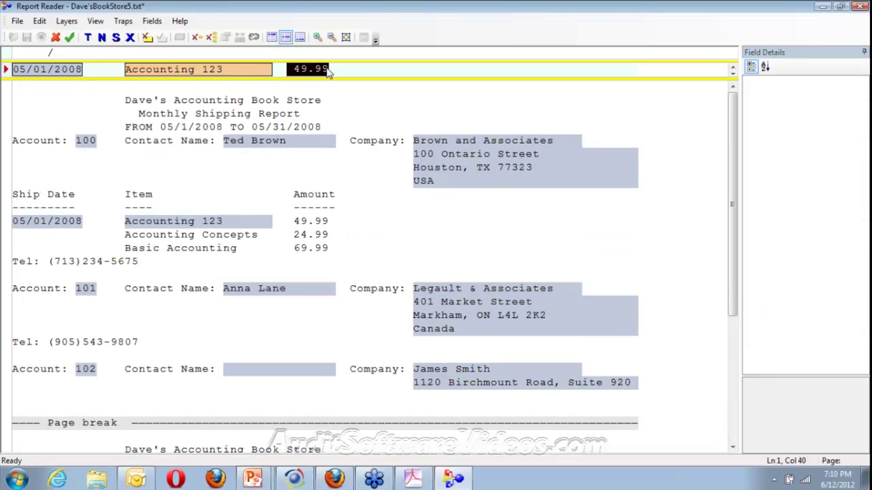
click(325, 68)
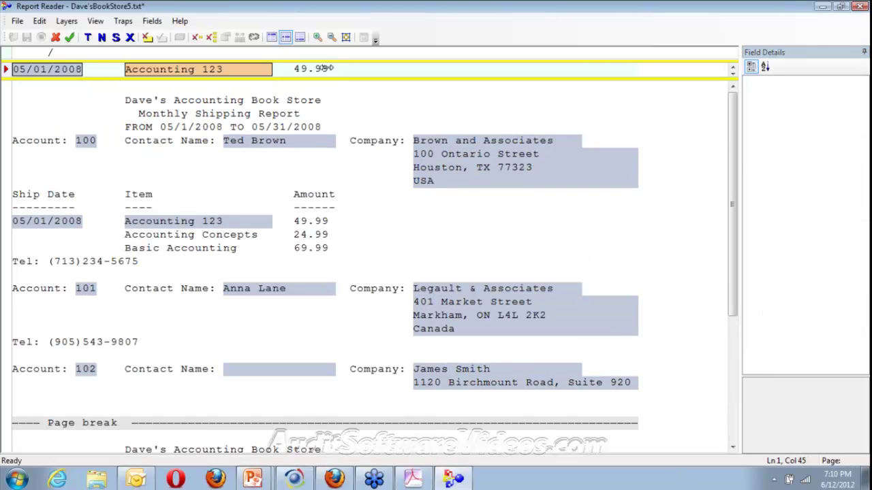
double_click(326, 68)
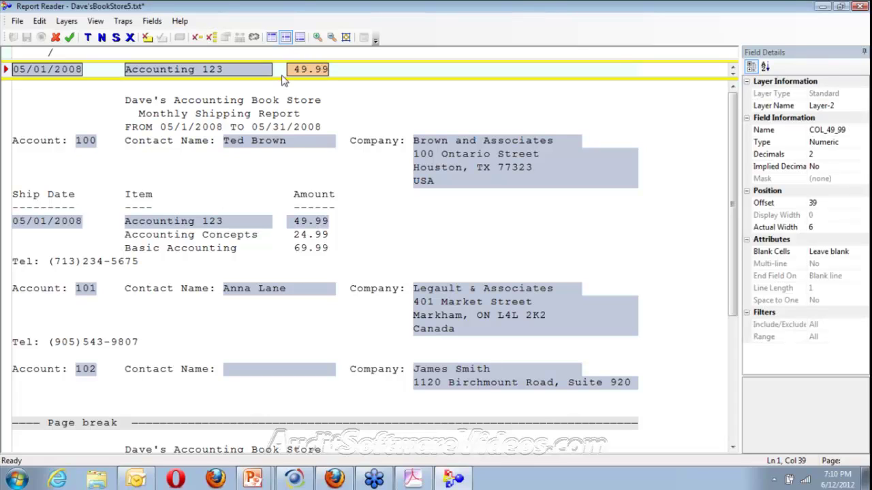
drag(285, 69, 279, 69)
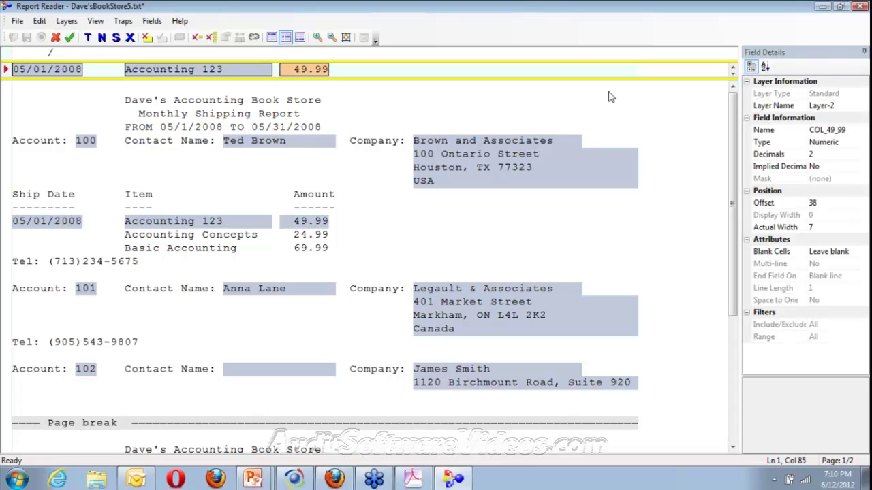
click(821, 130)
double_click(820, 130)
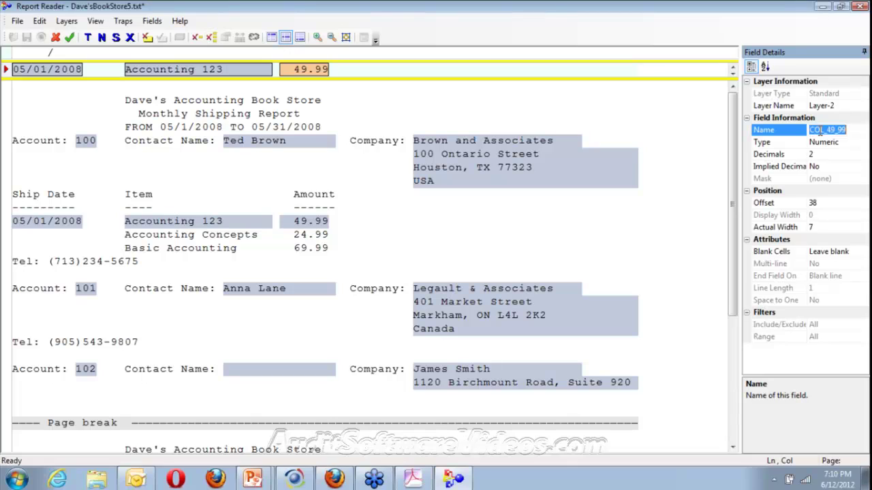
text(Amount)
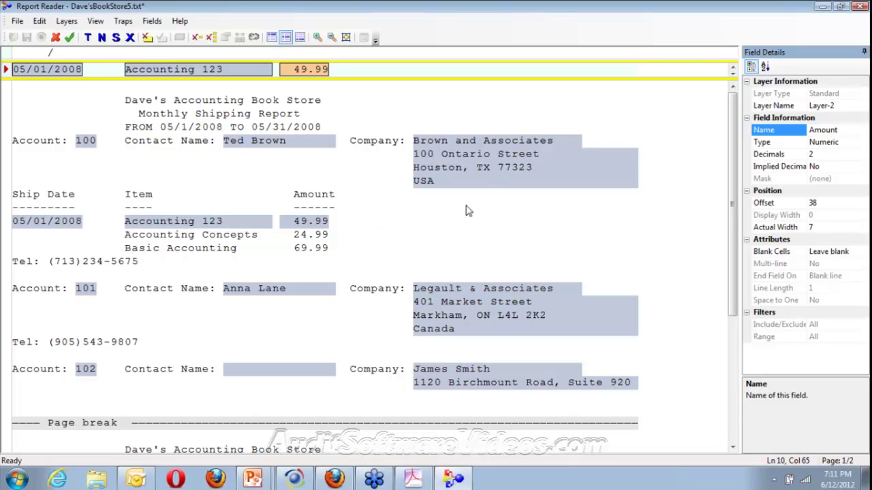
- Set the ship date field's blank cells to use the value from the previous record and accept the layer
click(208, 228)
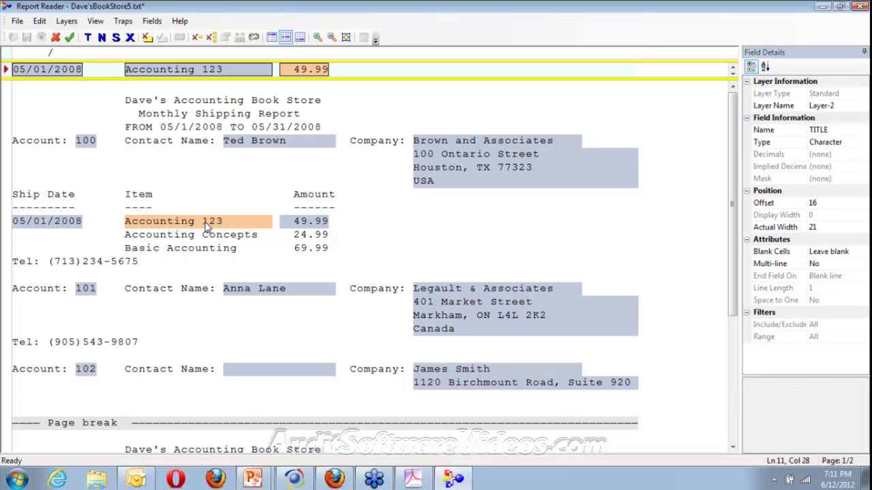
click(66, 228)
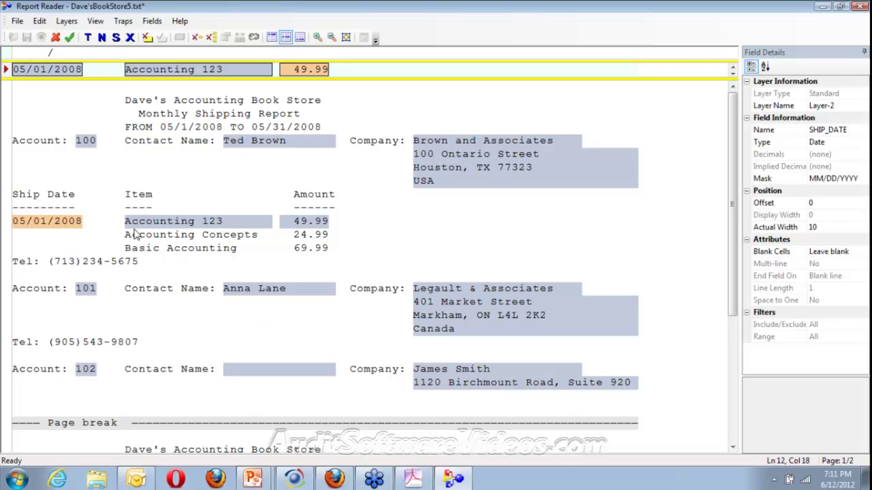
click(844, 252)
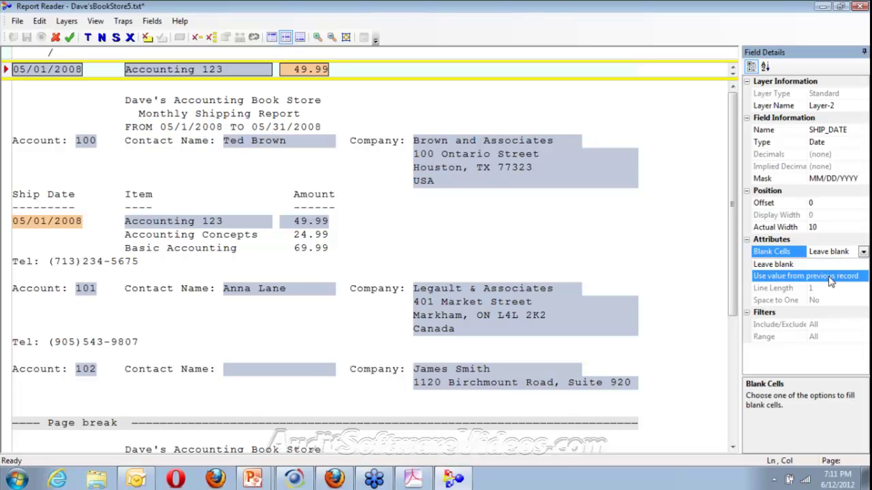
click(831, 277)
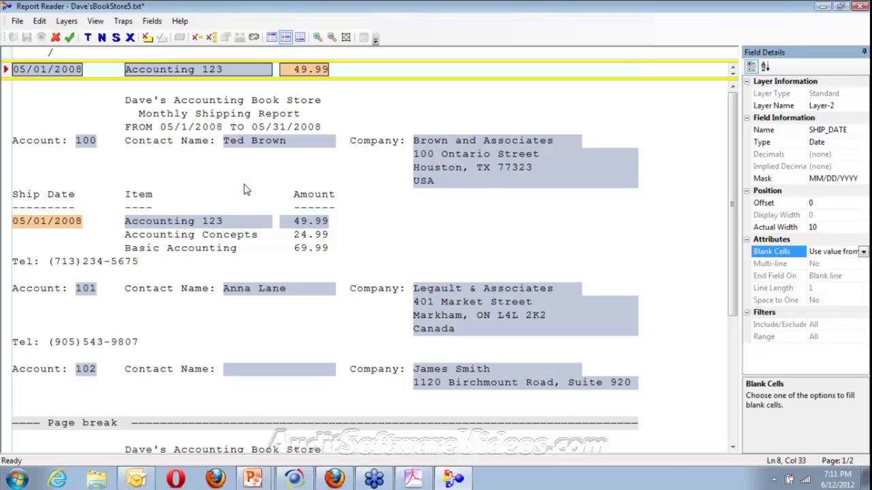
click(70, 38)
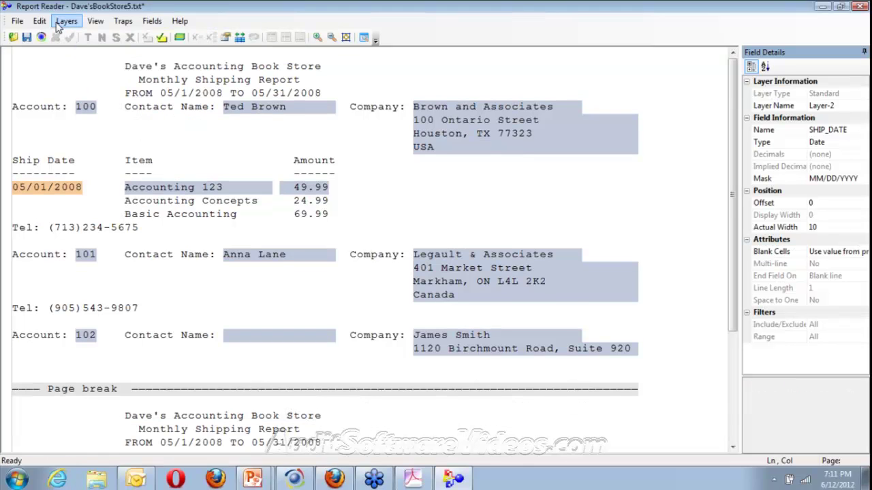
- Preview the database, check the ship date, title and amount columns, and close the preview
click(17, 21)
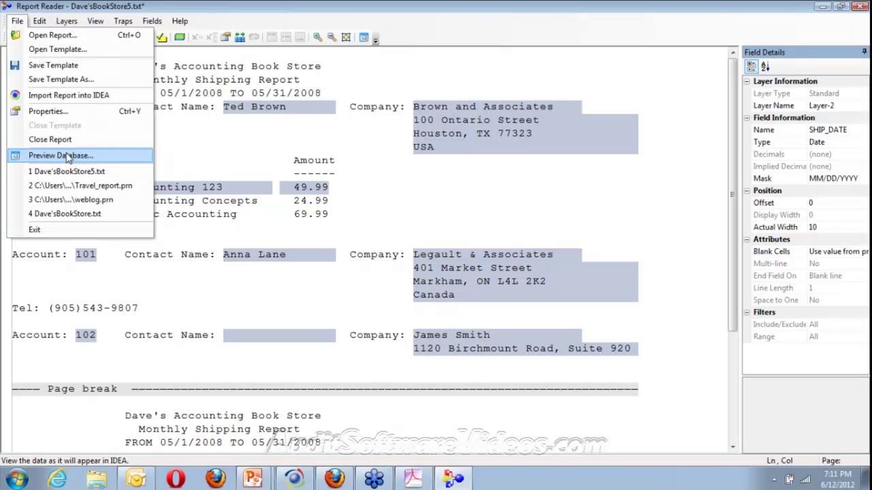
click(67, 156)
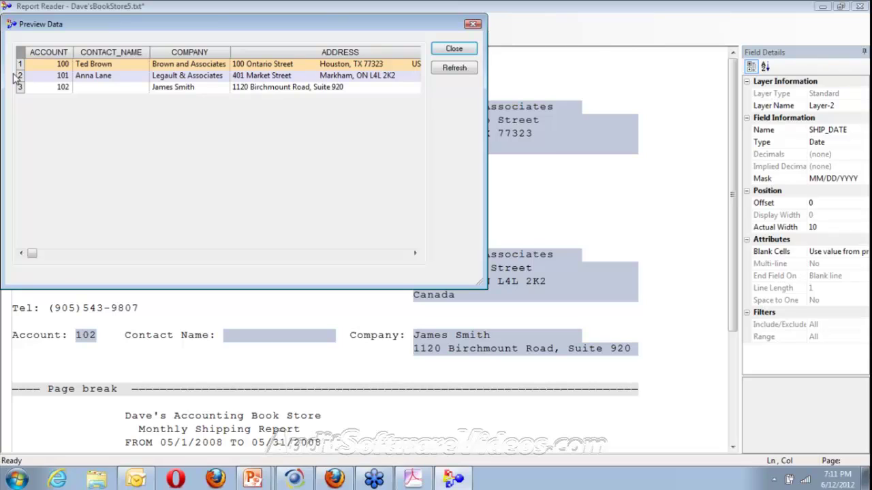
scroll(166, 175, right, 5)
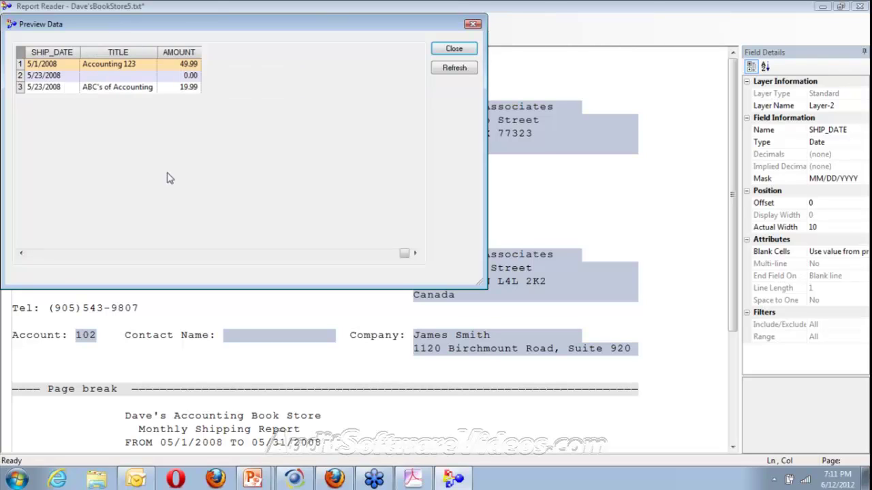
click(35, 256)
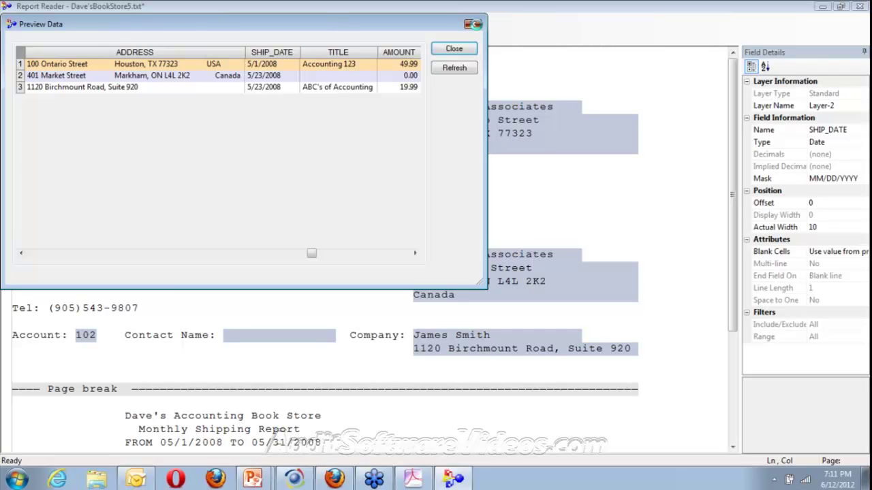
click(474, 24)
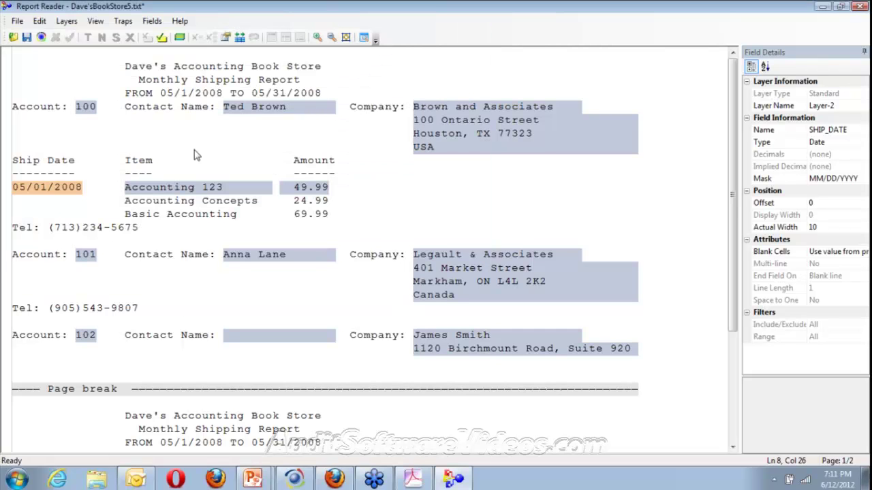
- Make the Title field in the shipment layer multi-line
click(185, 191)
click(846, 252)
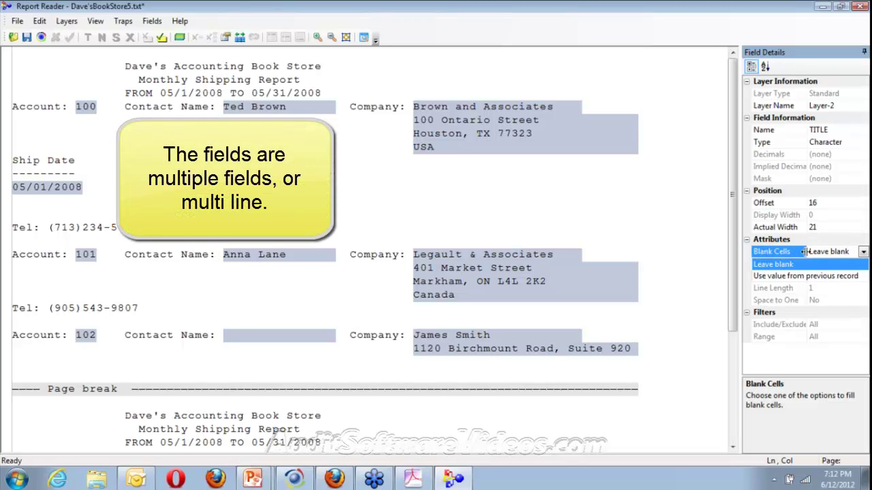
click(825, 265)
click(821, 267)
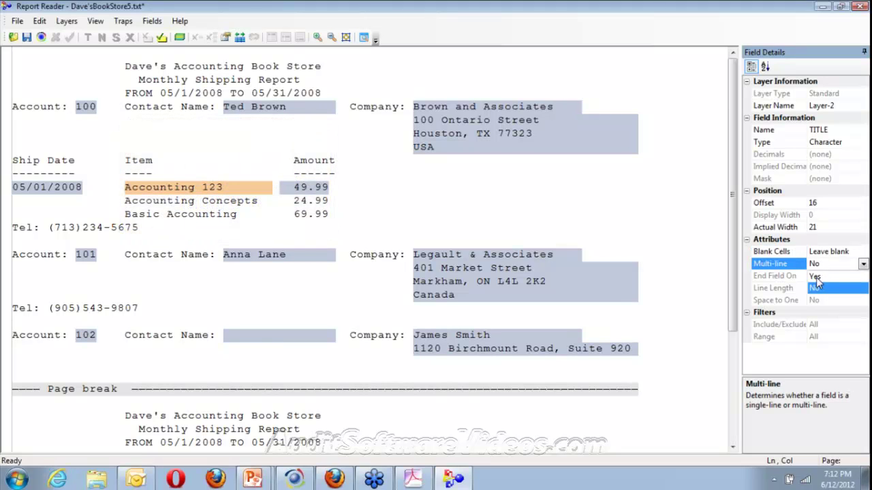
click(816, 277)
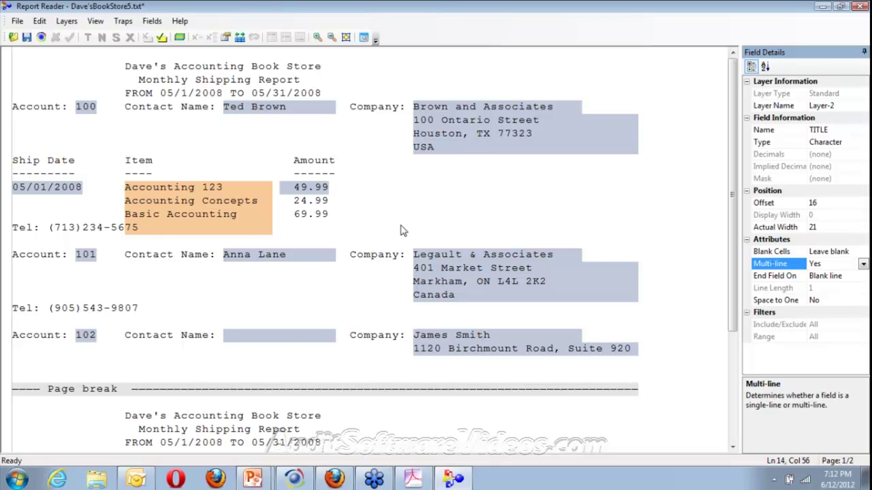
- Try ending the Title field on a defined field and on a specified line length, and return it to Blank line
click(842, 277)
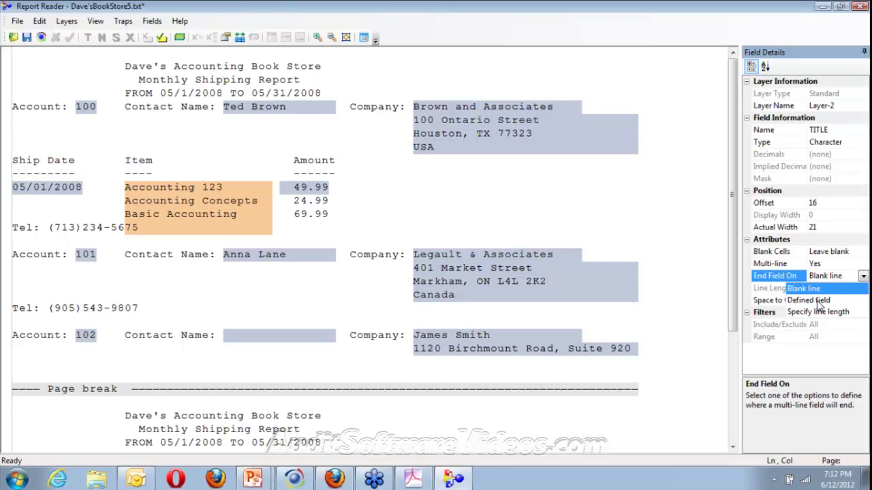
click(818, 301)
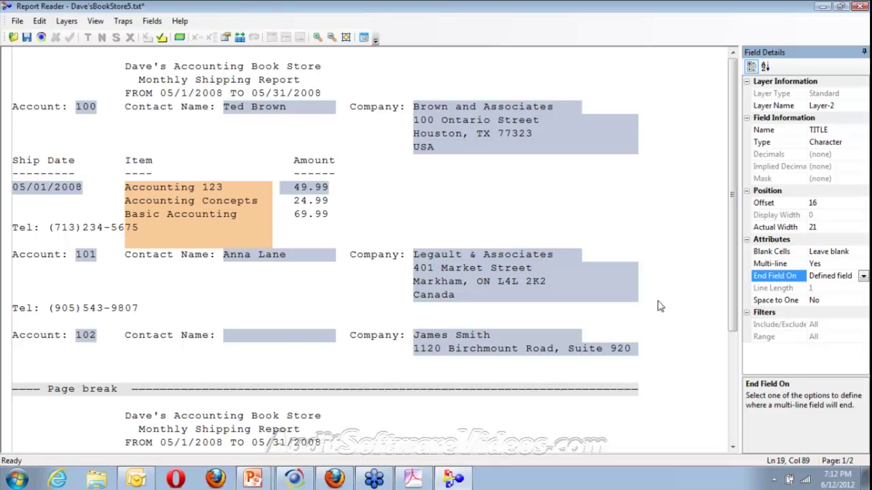
click(863, 278)
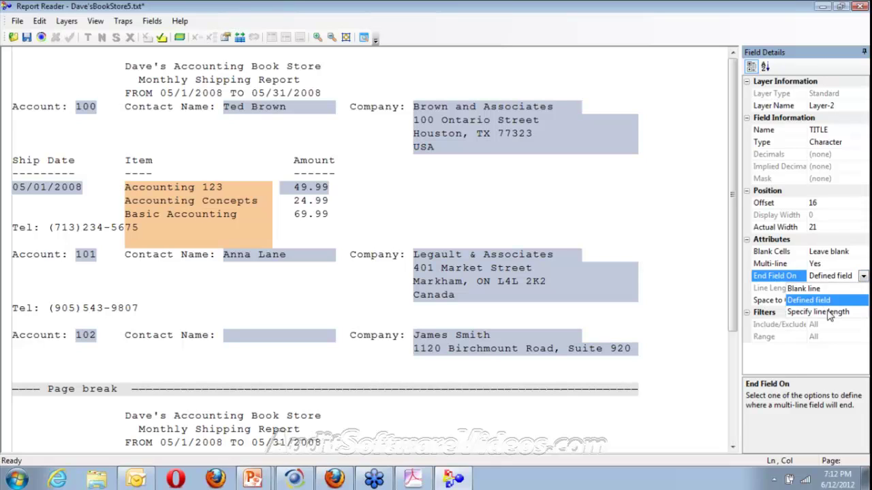
click(829, 312)
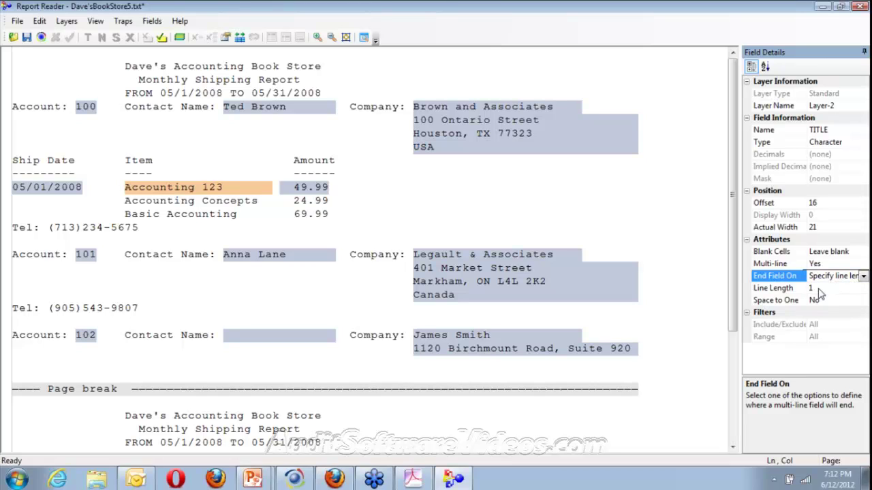
click(827, 278)
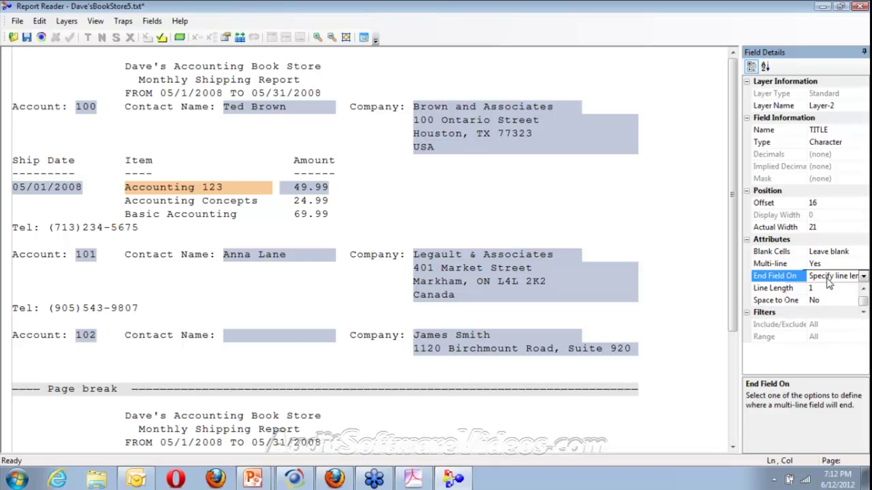
click(829, 283)
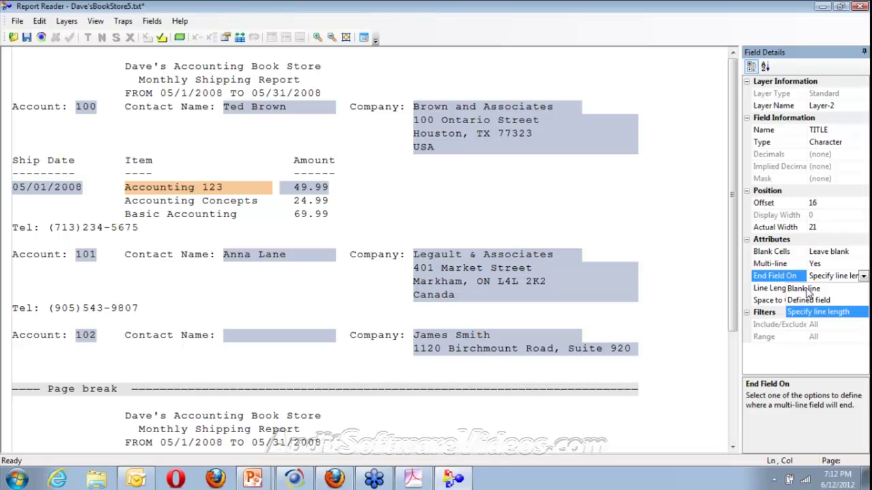
click(807, 289)
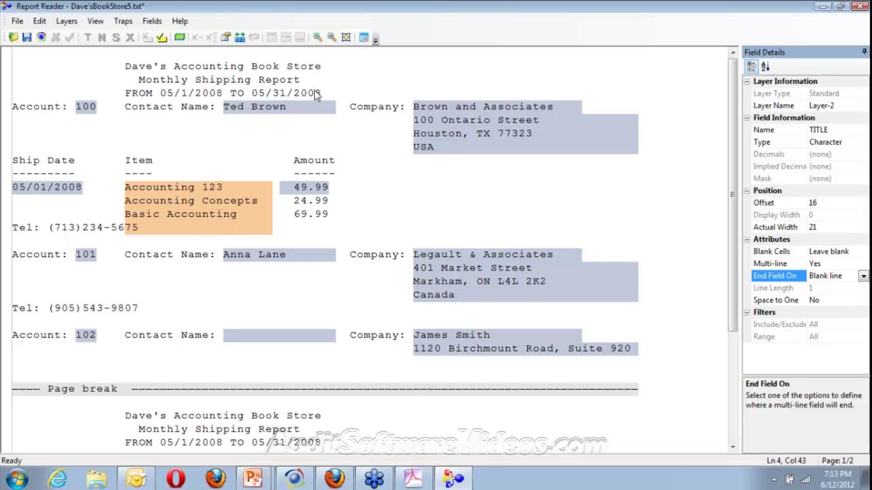
- Reopen the shipment layer for editing and try to make the Amount field multi-line
click(64, 23)
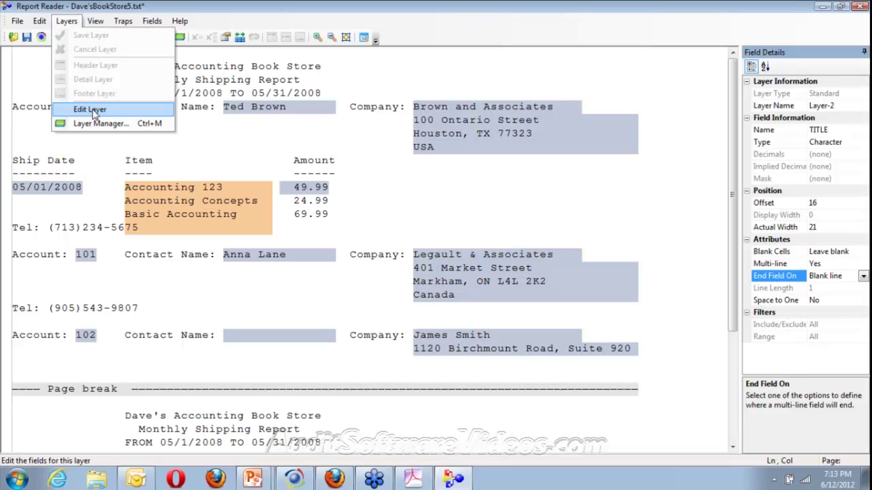
click(90, 110)
click(831, 256)
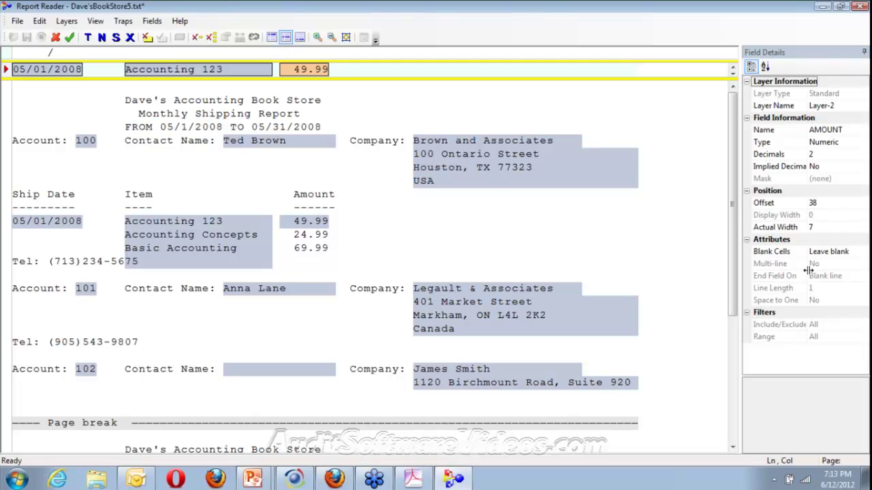
click(812, 264)
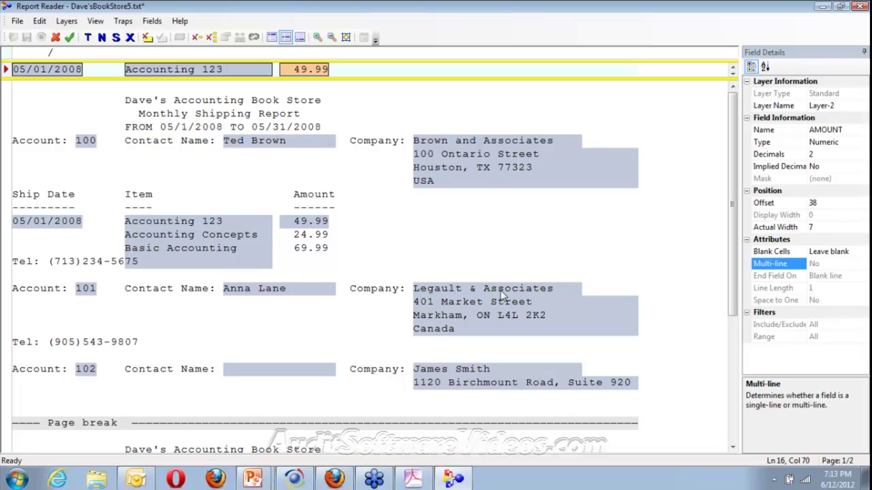
- Try again to make the Amount field multi-line, comparing it with the Title field, and save the shipment layer
click(825, 267)
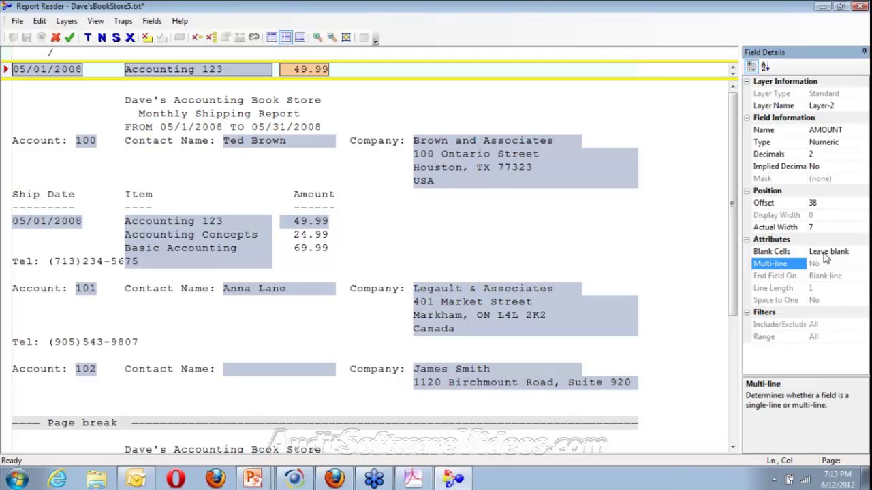
click(251, 245)
click(251, 240)
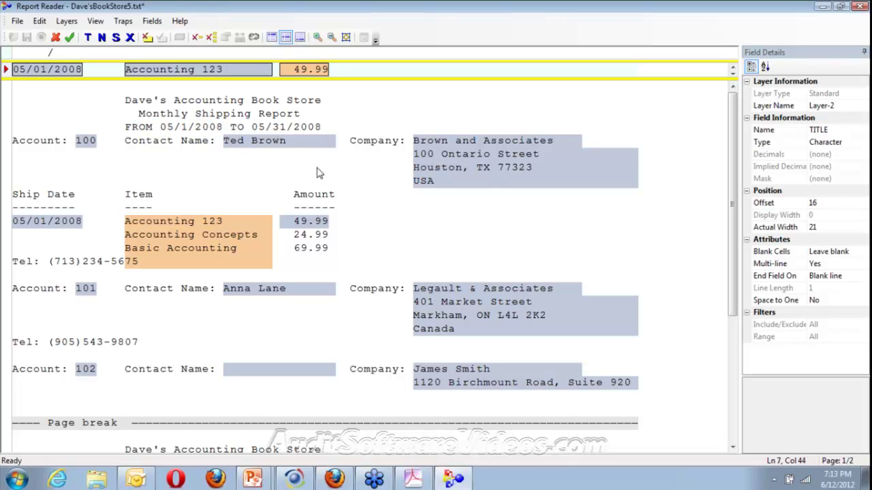
click(304, 225)
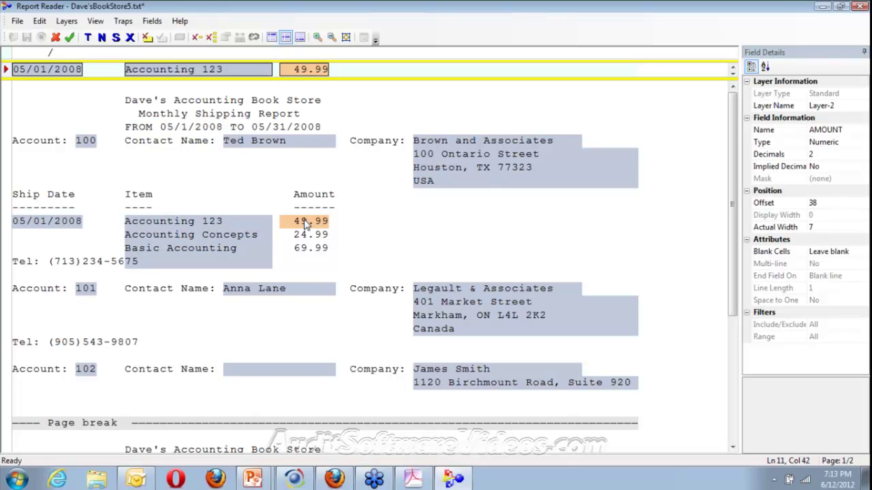
click(819, 267)
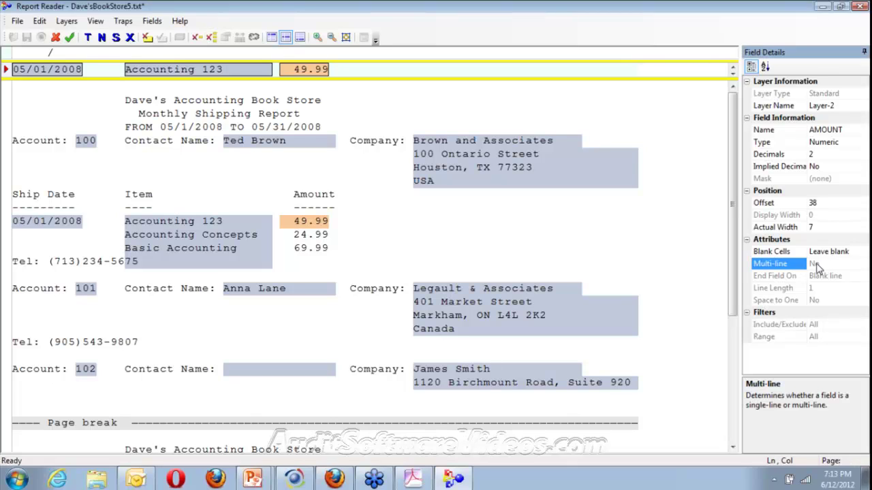
click(307, 225)
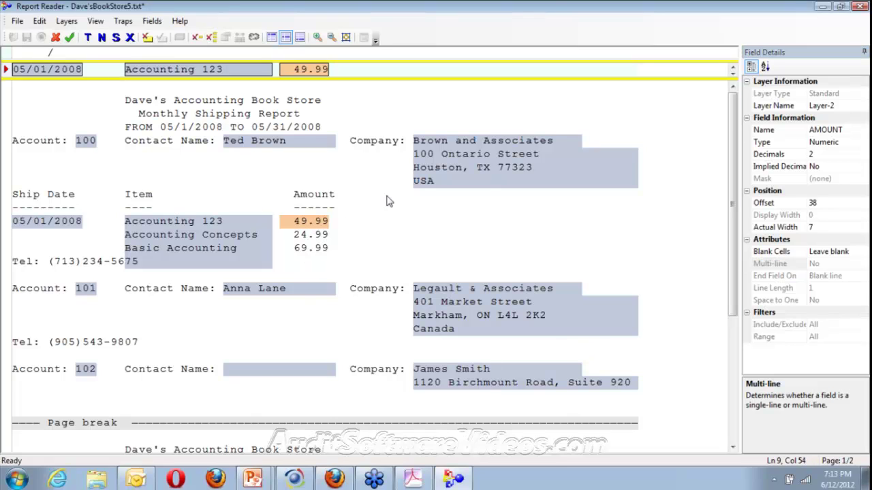
click(323, 69)
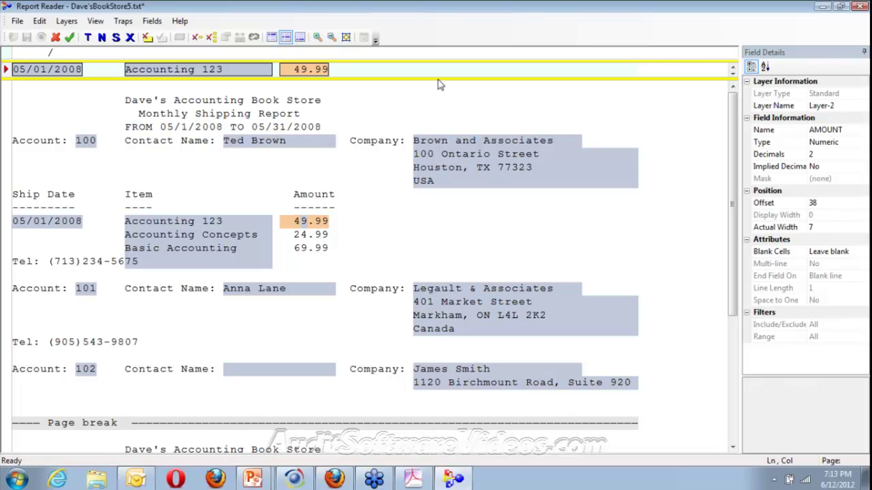
click(70, 38)
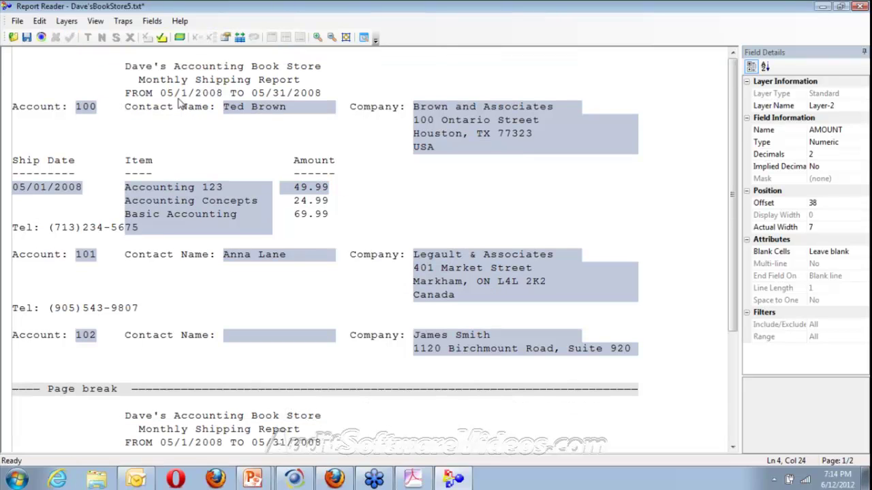
- Preview the database, check the ship date, title and amount columns of the current layout, and close the preview
click(17, 20)
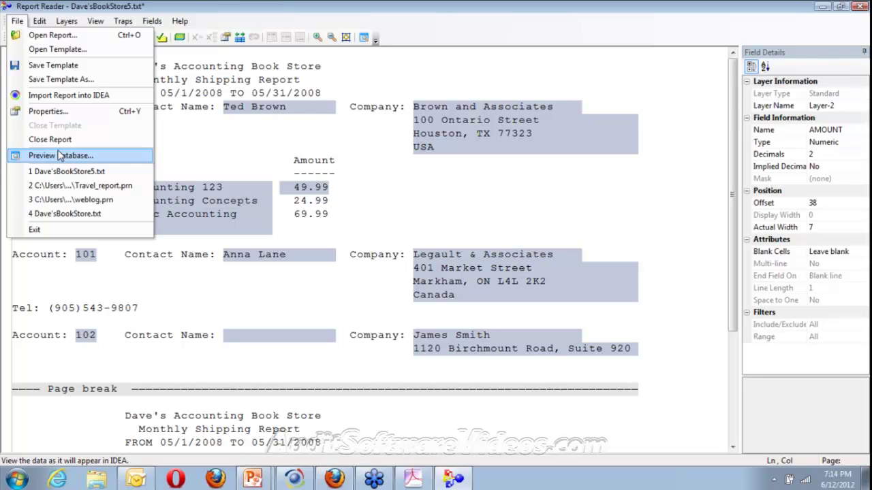
click(59, 155)
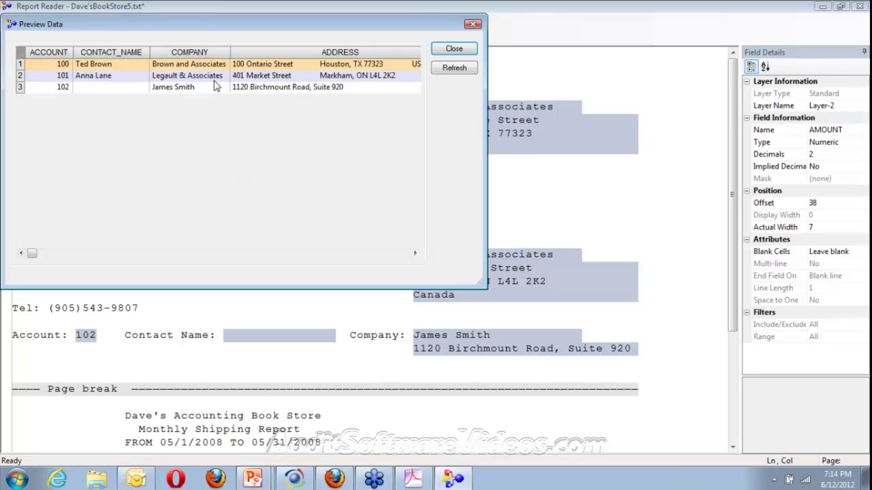
click(383, 254)
click(382, 255)
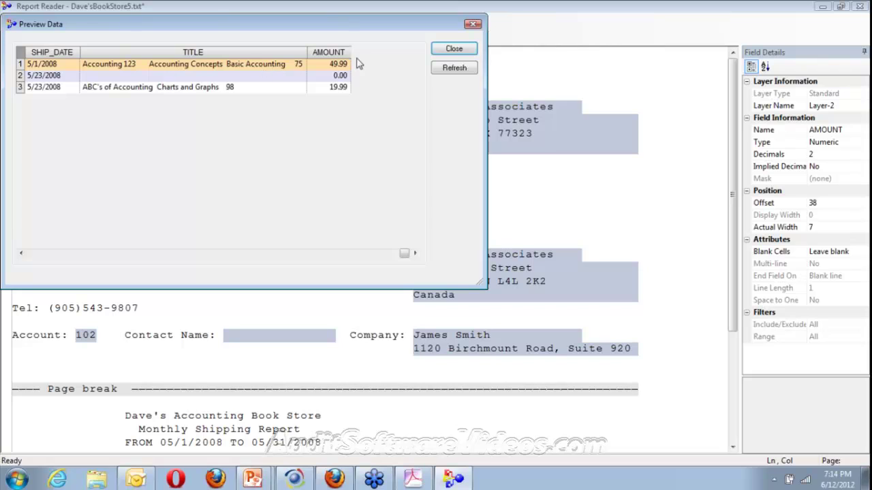
click(455, 48)
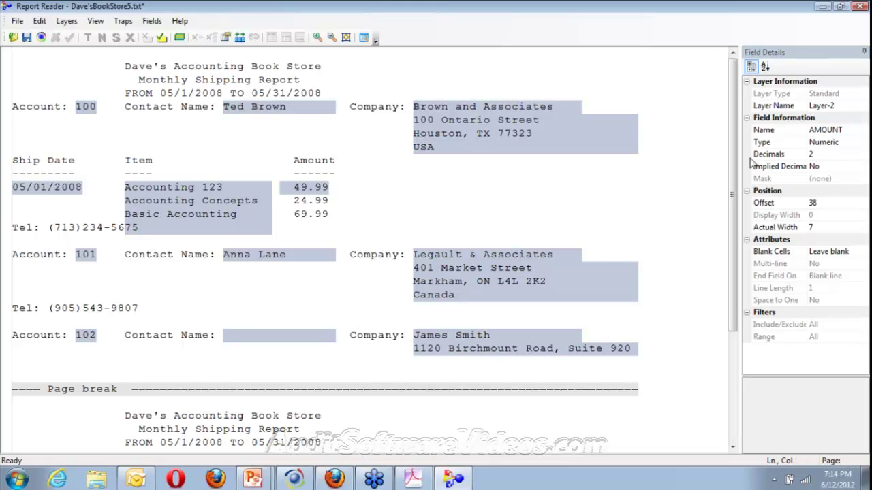
- Reopen the shipment layer for editing and set the Title field's Multi-line attribute to No
click(198, 201)
click(67, 20)
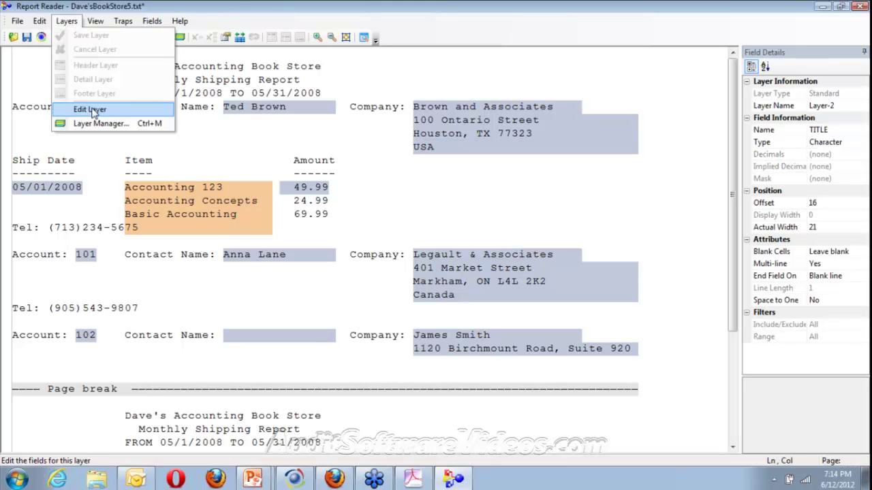
click(93, 113)
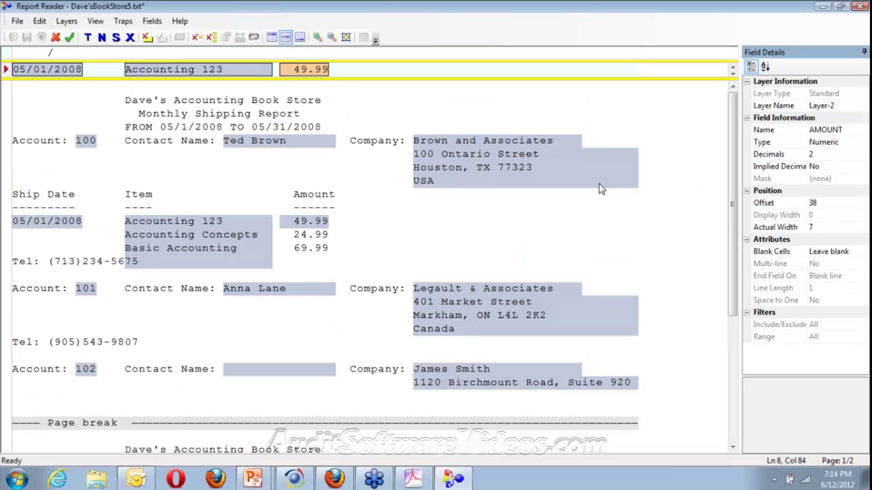
click(244, 69)
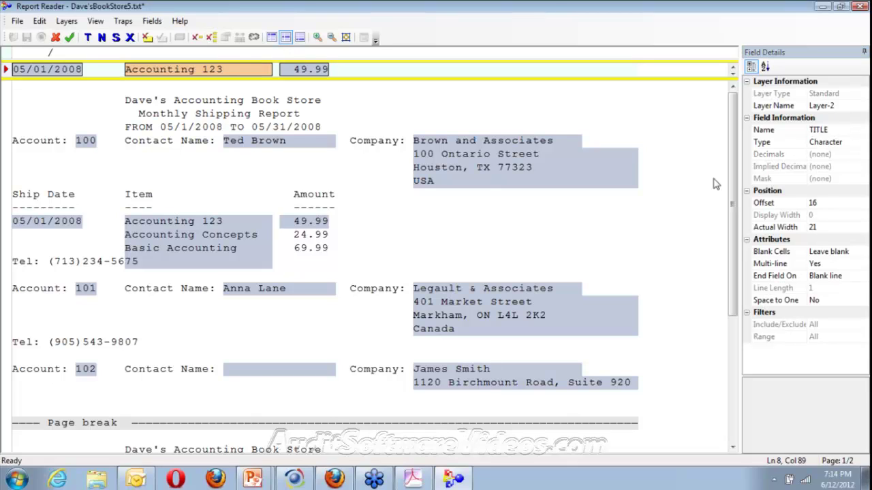
click(817, 265)
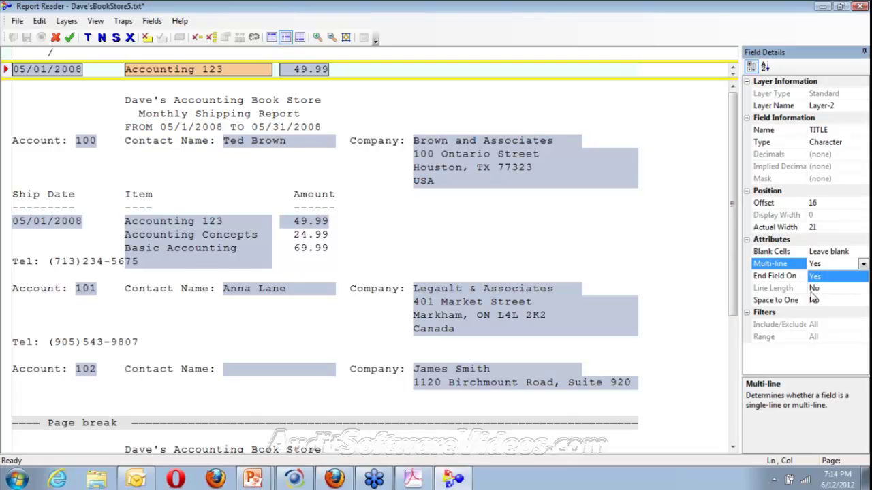
click(814, 289)
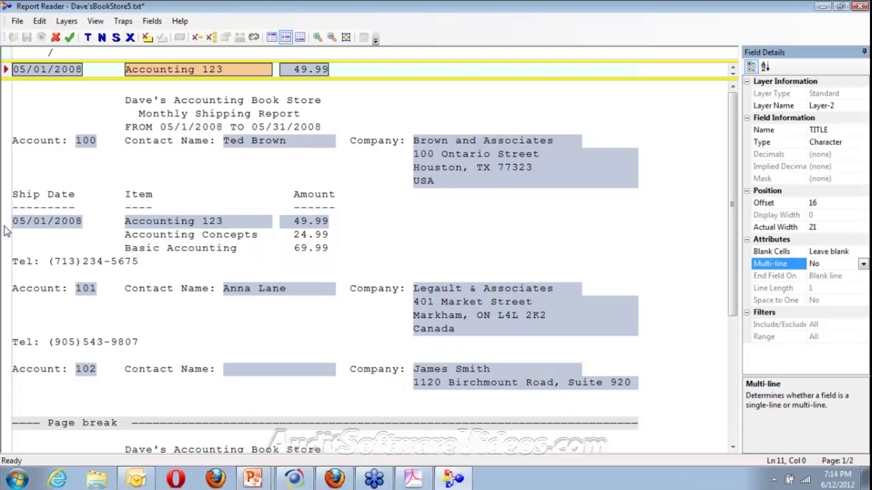
click(31, 227)
click(321, 234)
click(414, 252)
click(206, 270)
click(94, 261)
click(51, 240)
click(59, 212)
click(199, 209)
click(77, 167)
- Replace the shipment layer's slash trap with a period trap at the Amount's decimal point and check the captured lines on both pages
click(50, 55)
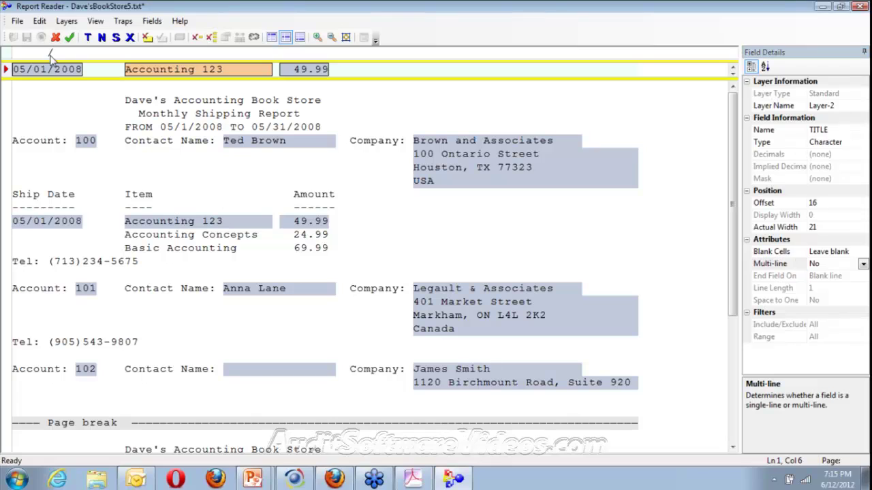
click(310, 58)
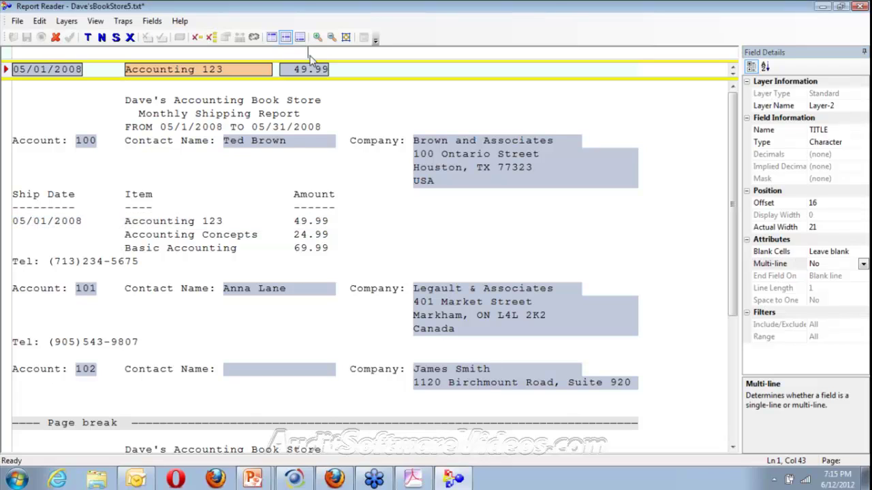
text(.)
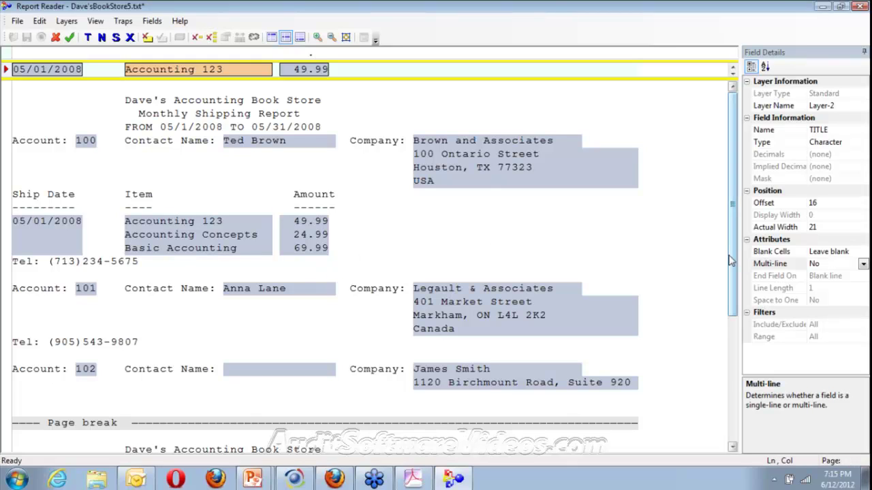
drag(737, 381, 729, 375)
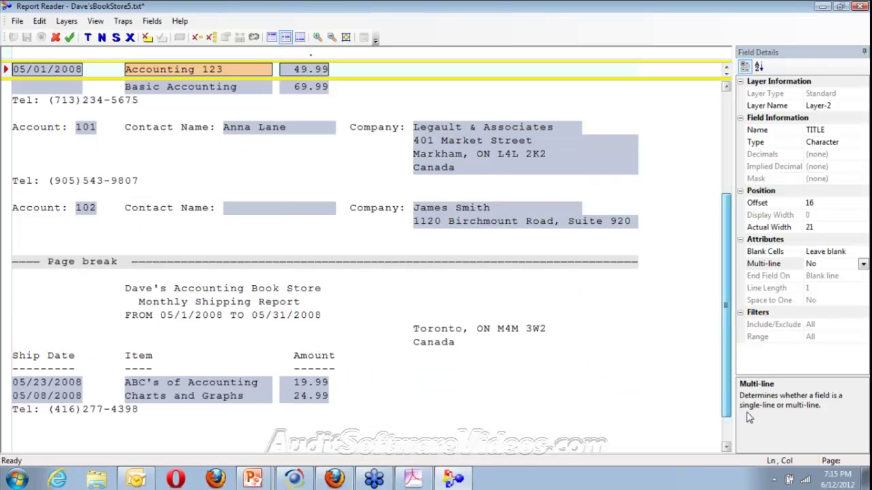
- Compare the slash trap on the ship date with the period trap on the amount, and restore the period trap
click(193, 227)
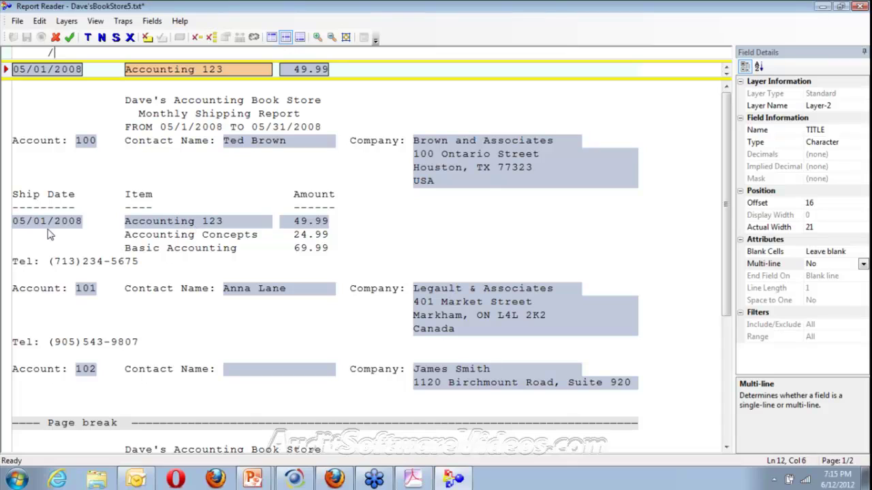
click(172, 163)
click(114, 69)
click(312, 60)
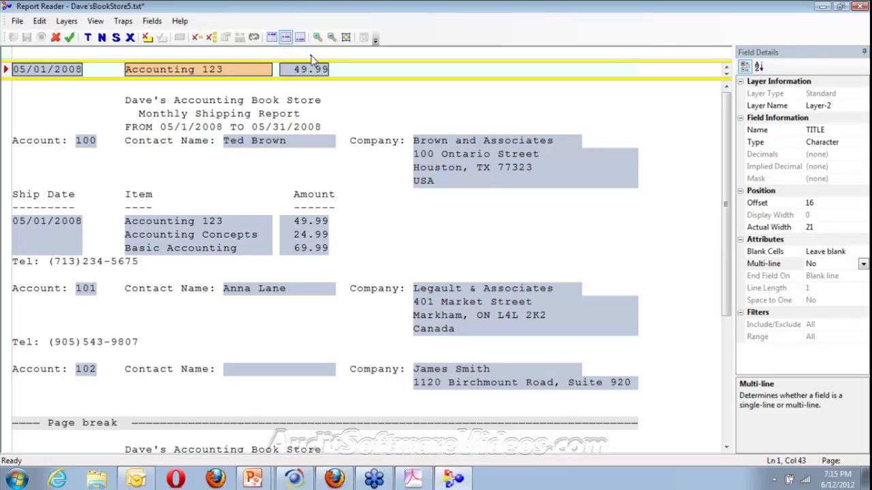
- Save the shipment layer with its period trap
click(238, 69)
click(120, 71)
click(70, 37)
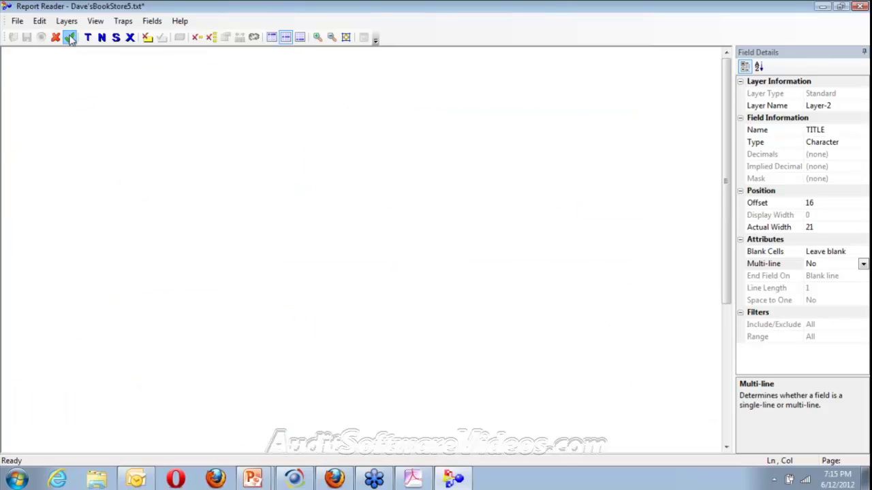
click(17, 21)
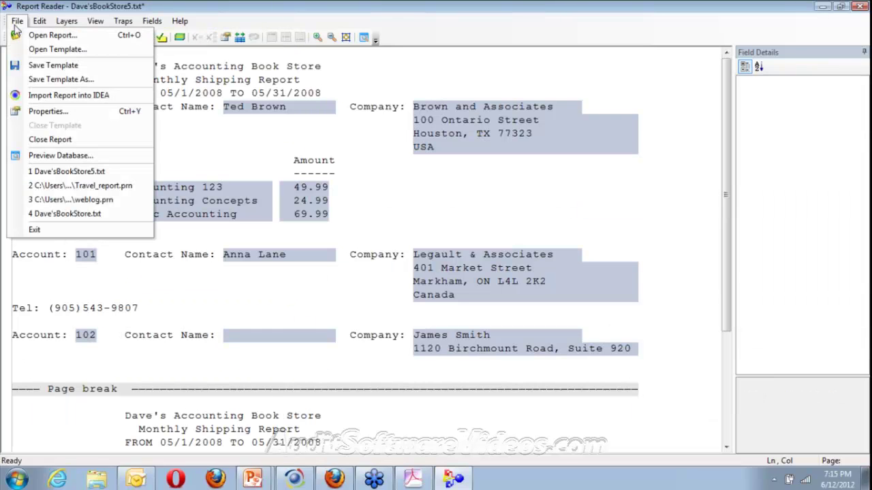
click(16, 28)
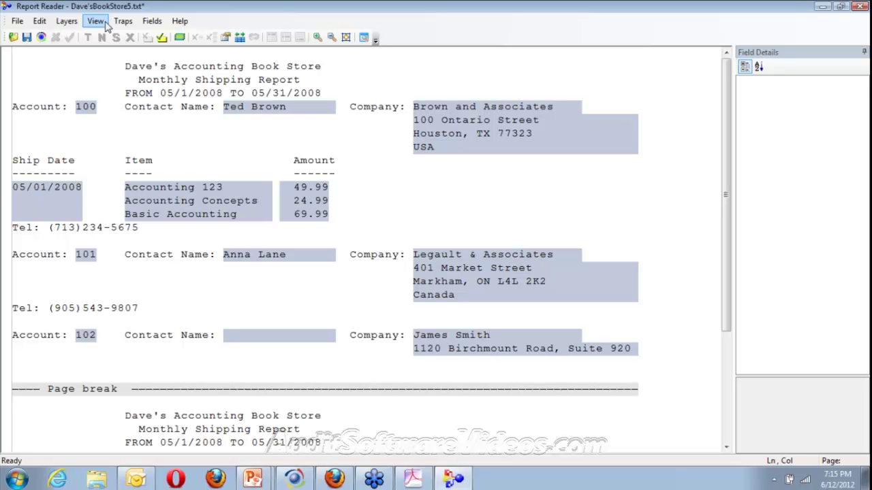
- Review the defined layers in the Layer Manager and close it
click(72, 23)
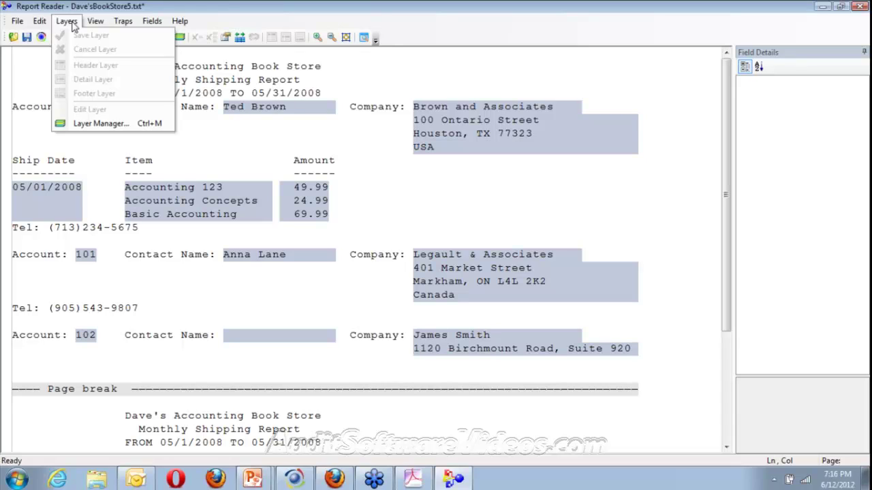
click(101, 123)
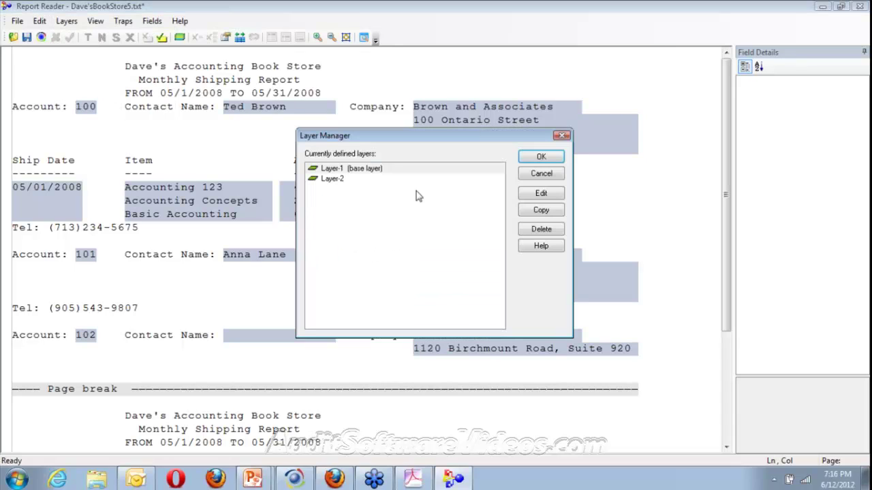
click(408, 178)
click(541, 157)
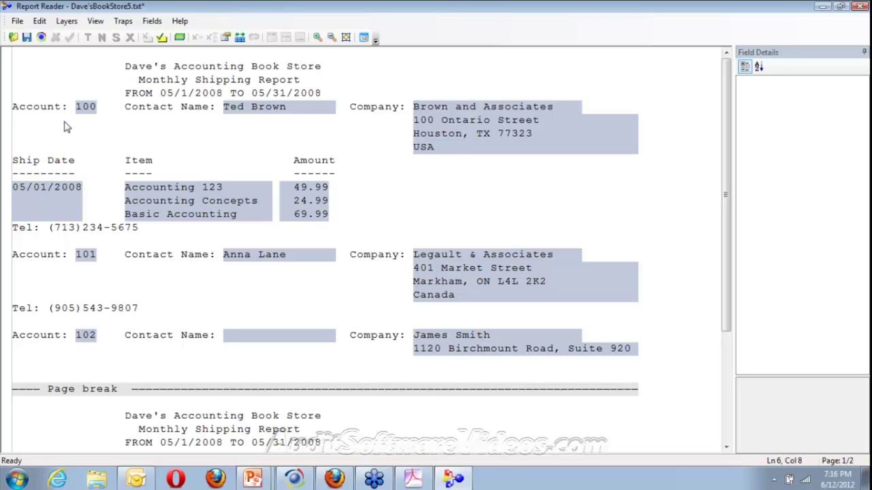
- Preview the database with the revised shipment layer and close the preview
click(40, 215)
click(41, 230)
click(17, 20)
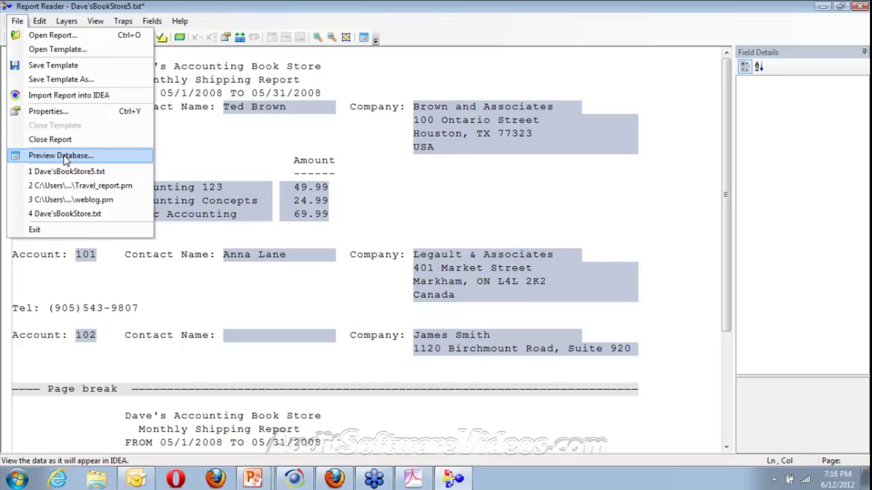
click(65, 158)
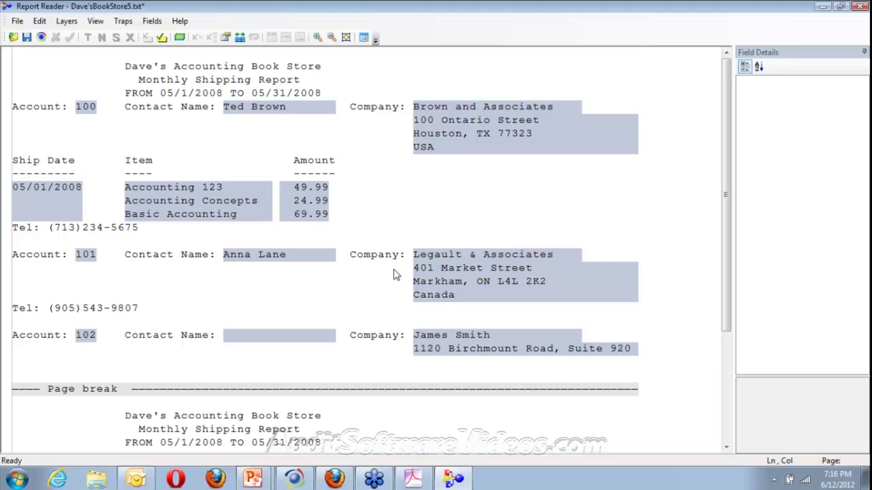
- Start a new layer on the telephone line with the text trap "Tel" and define a 15-character field over the phone number
click(393, 274)
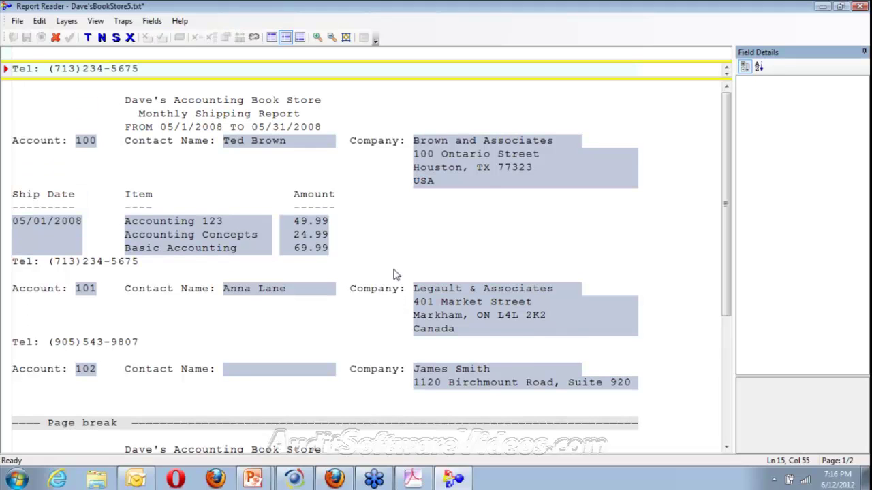
text(Tel)
click(49, 70)
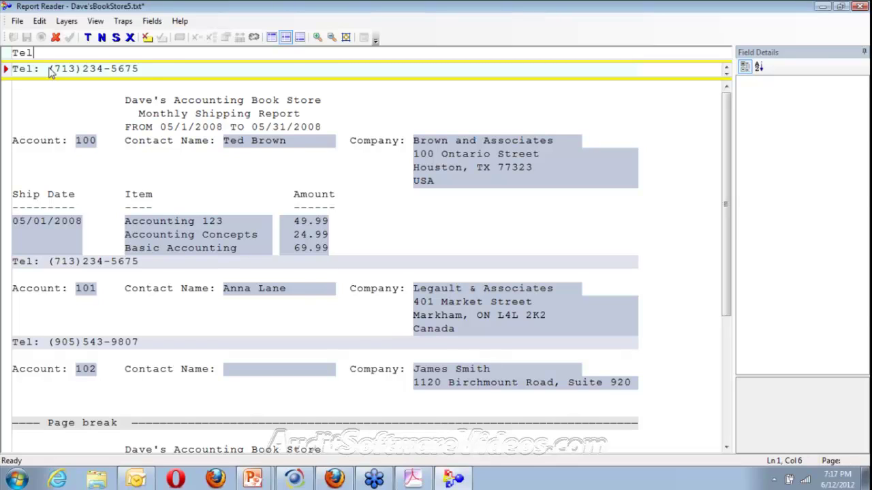
drag(49, 71, 153, 70)
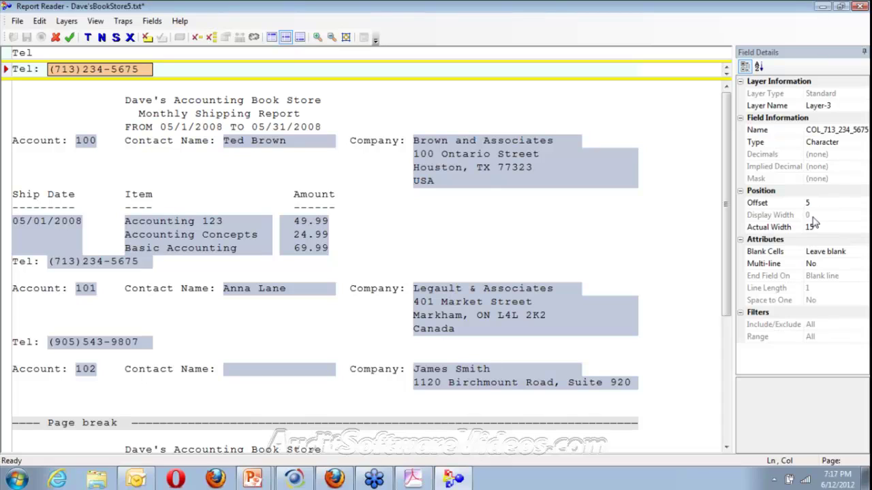
- Name the phone field "Tel Number" and save the new layer
click(758, 129)
text(Tel Numb)
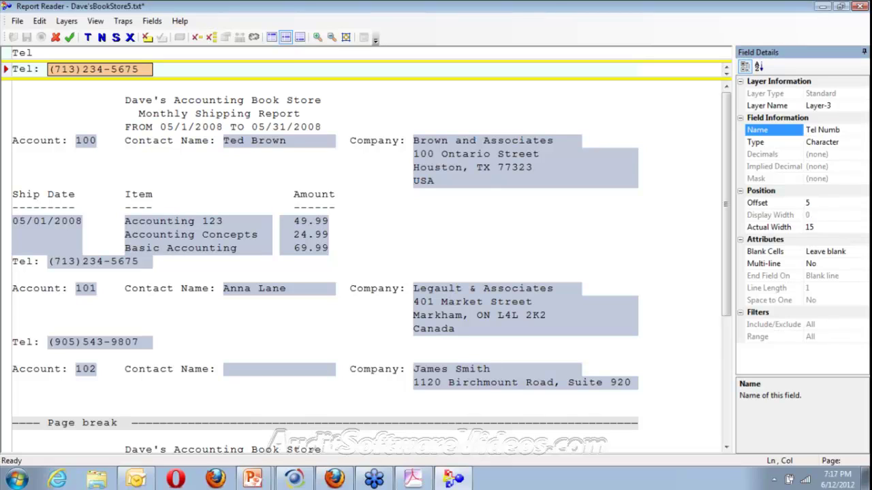
text(er)
click(69, 39)
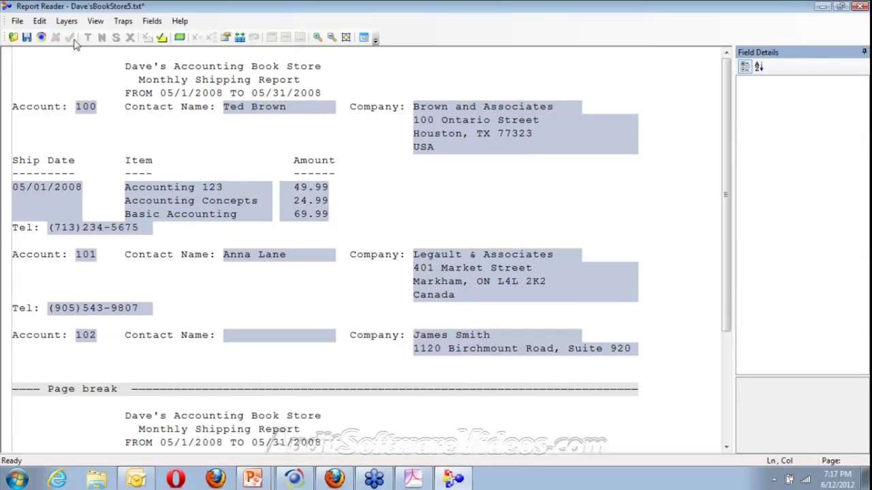
- Reorder the output fields so COMPANY comes before CONTACT_NAME and TEL_NUMBER comes before ADDRESS, and accept the field order
click(239, 38)
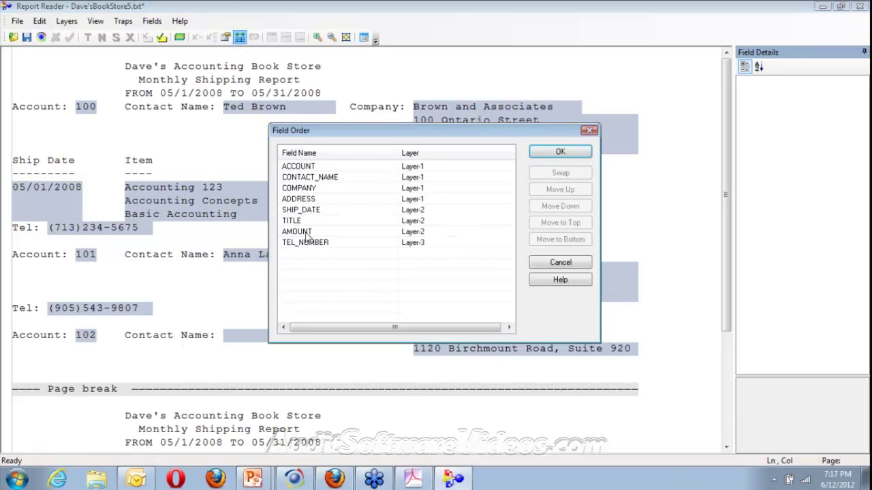
click(306, 189)
shift+click(308, 179)
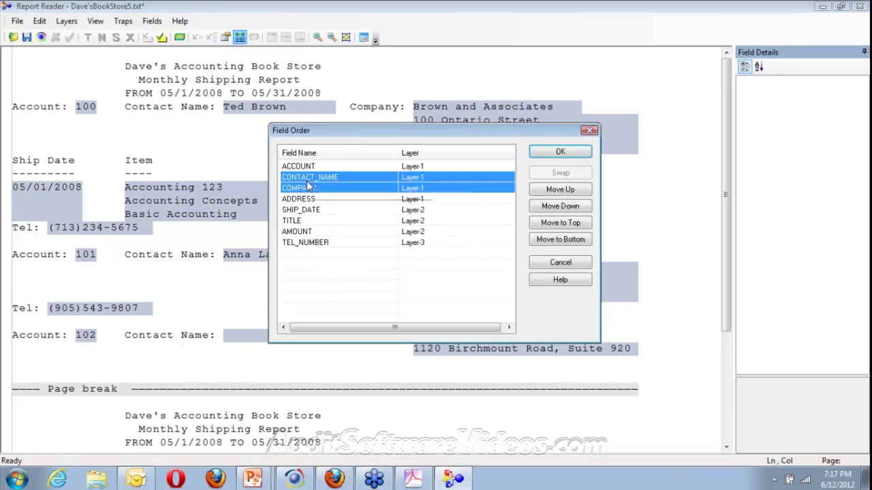
drag(307, 185, 308, 178)
click(306, 245)
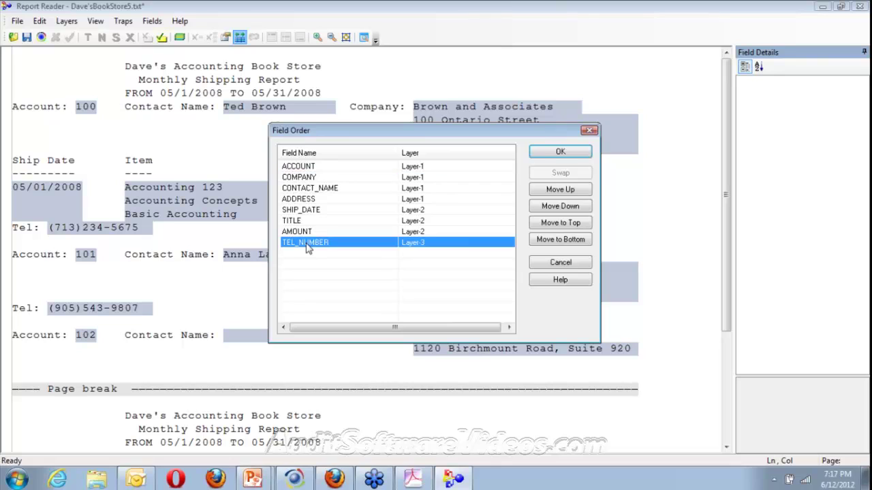
ctrl+click(310, 199)
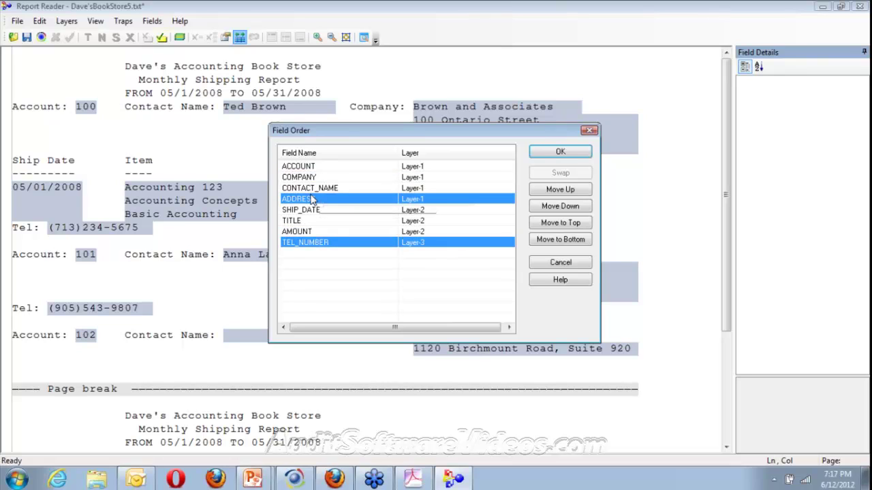
drag(312, 198, 312, 199)
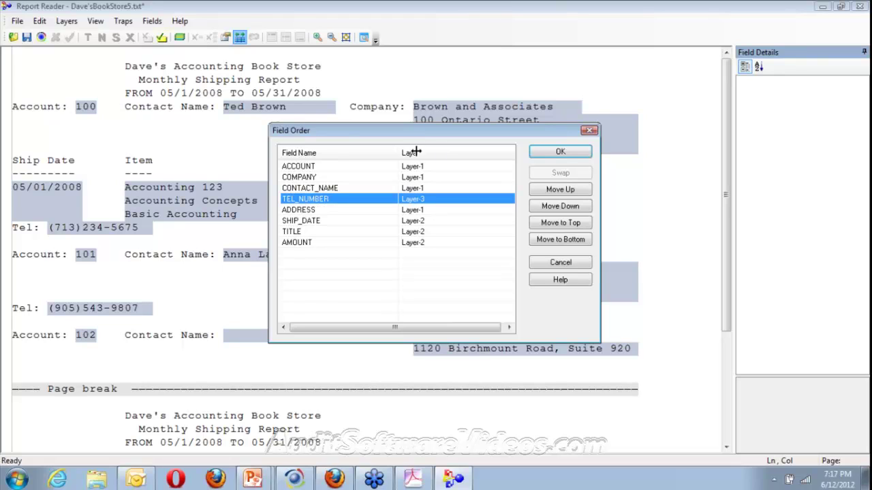
click(560, 152)
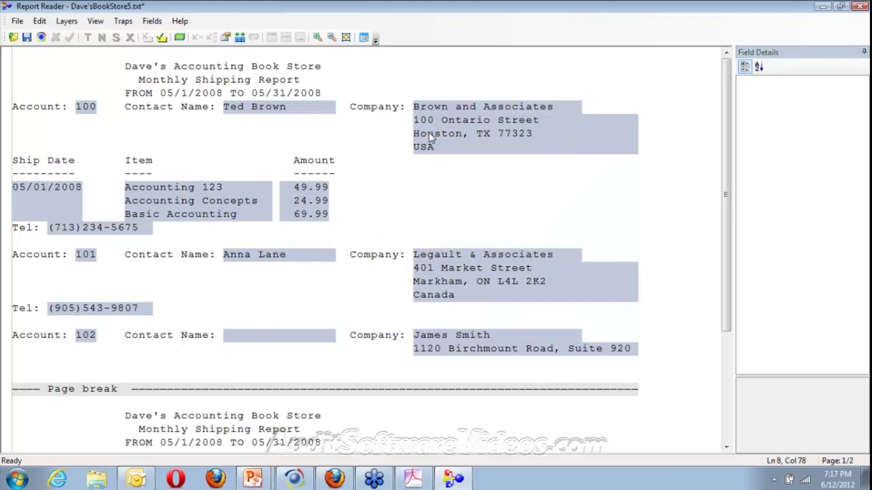
- Import the report into IDEA, saving the template as Dave'sBookStore5.jpm and keeping Dave'sBookStore5 as the database name
click(17, 21)
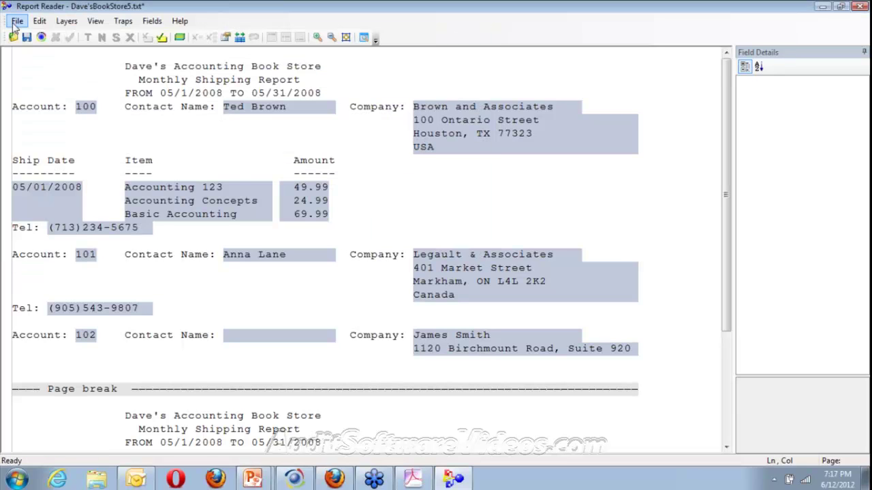
click(15, 23)
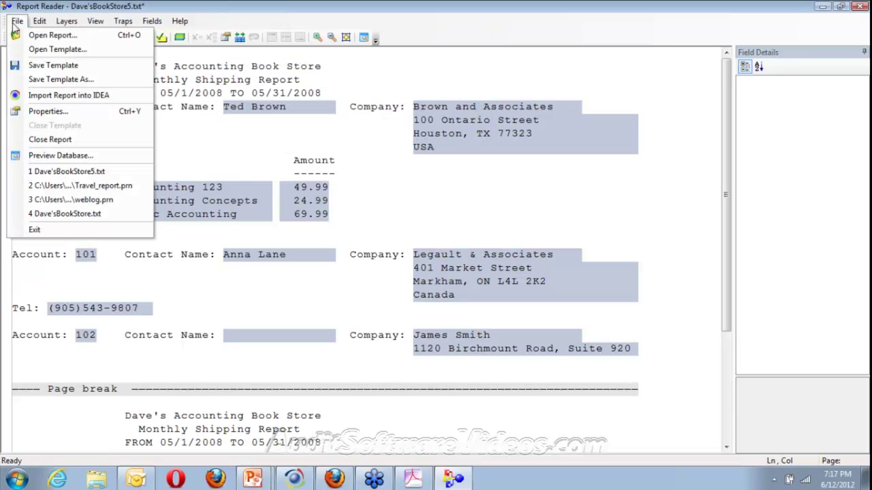
click(70, 94)
click(415, 267)
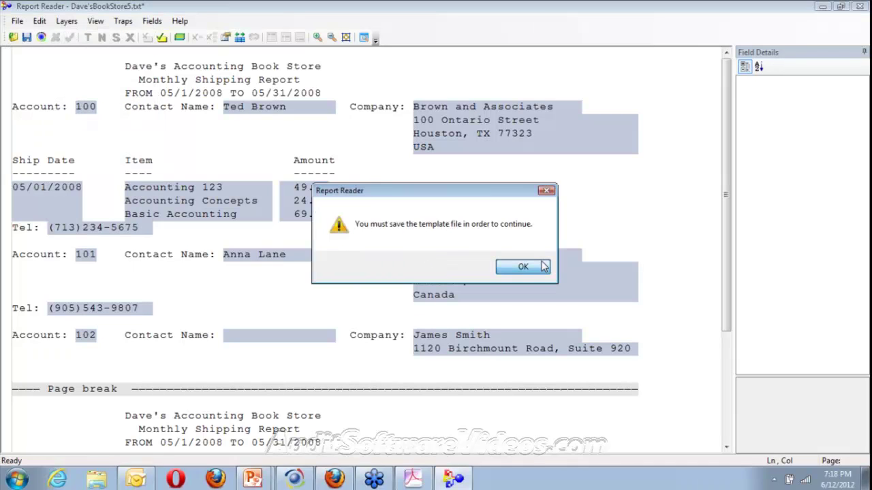
click(521, 266)
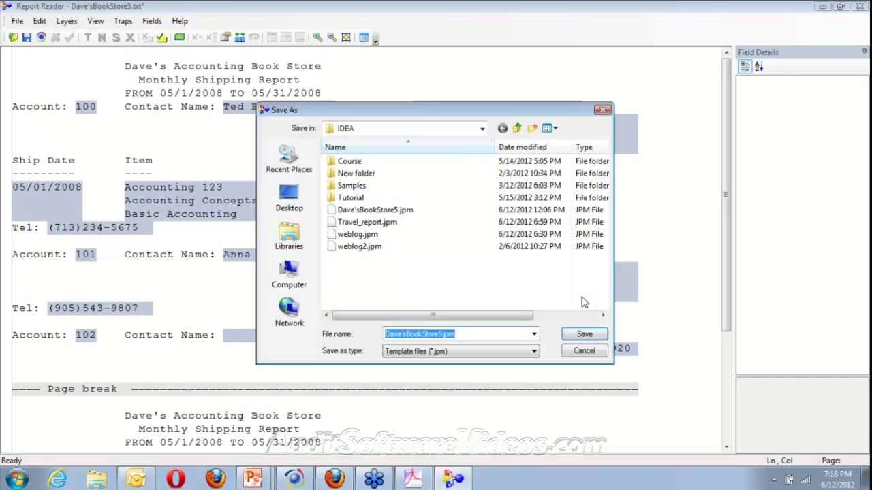
click(579, 334)
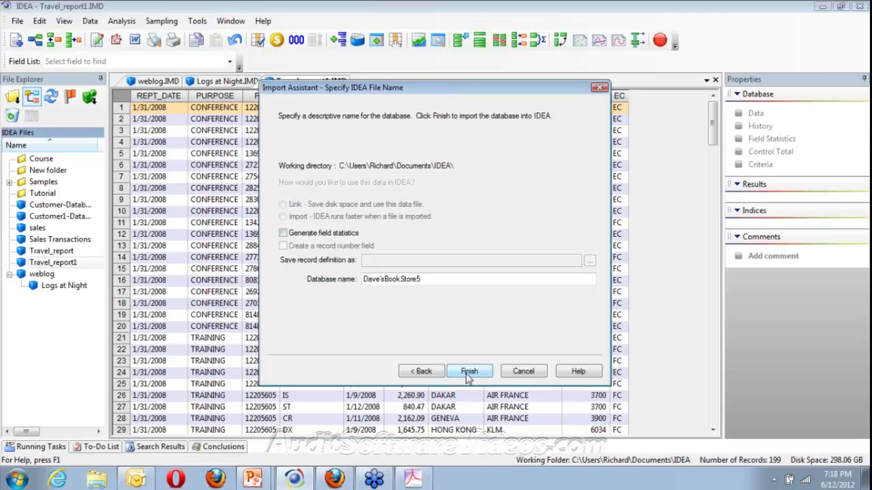
click(468, 373)
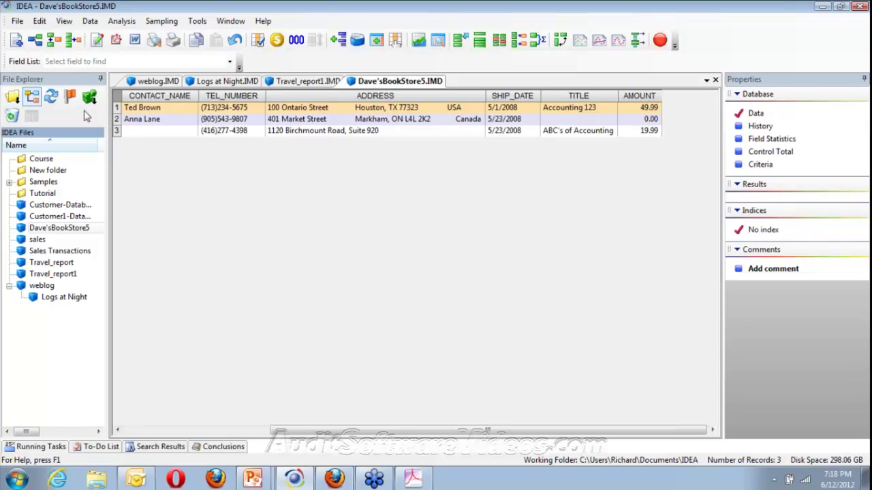
- Start a new Print Report and Adobe PDF import of Dave'sBookStore5.txt from the Tutorial folder and load it in Report Reader
click(15, 21)
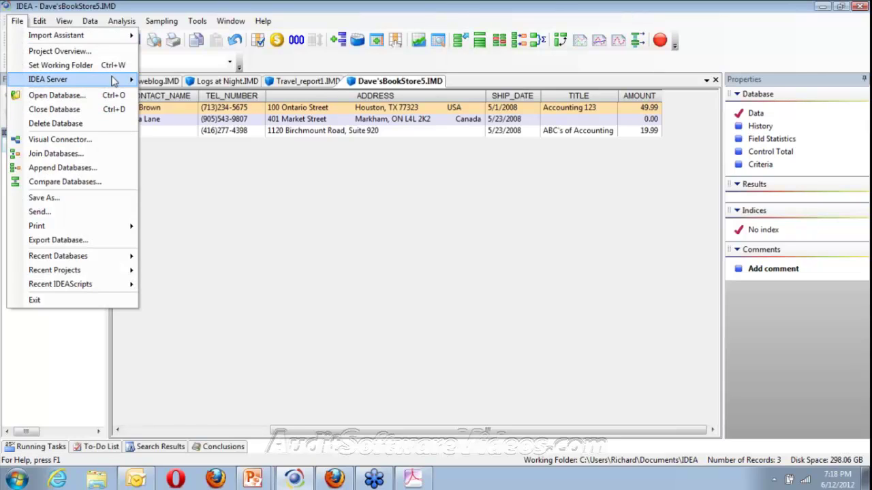
mouse_move(83, 39)
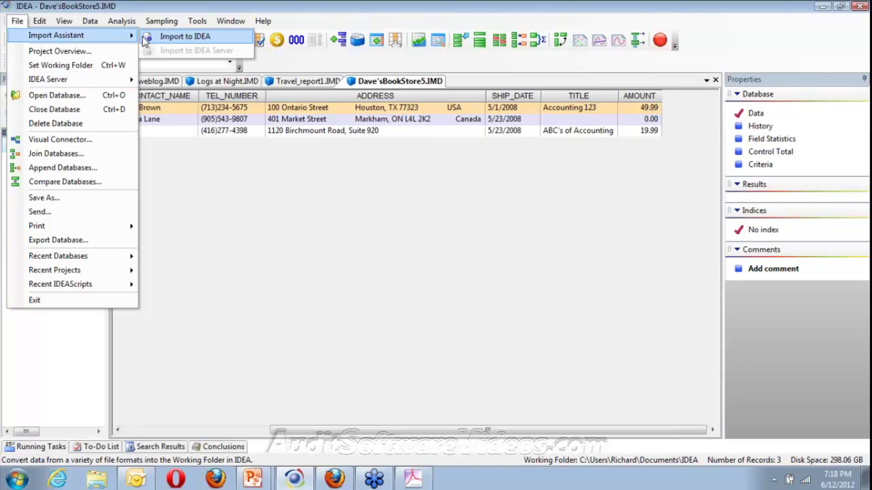
click(177, 36)
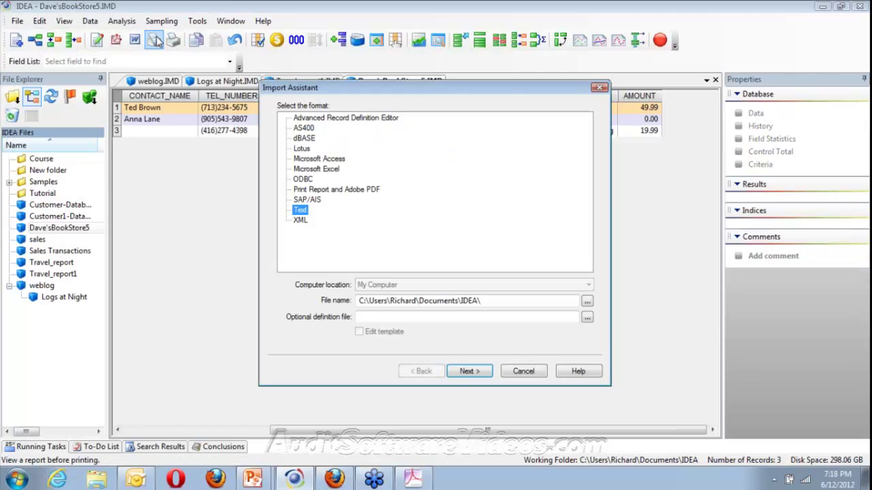
click(337, 190)
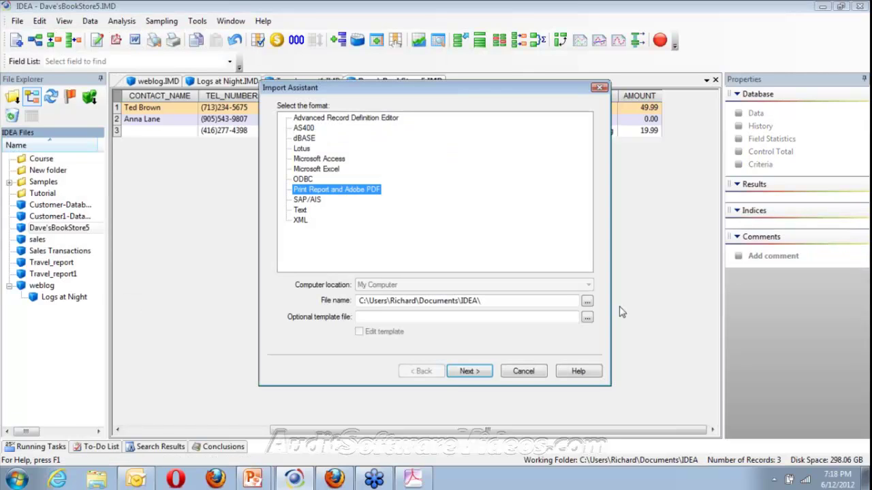
click(587, 301)
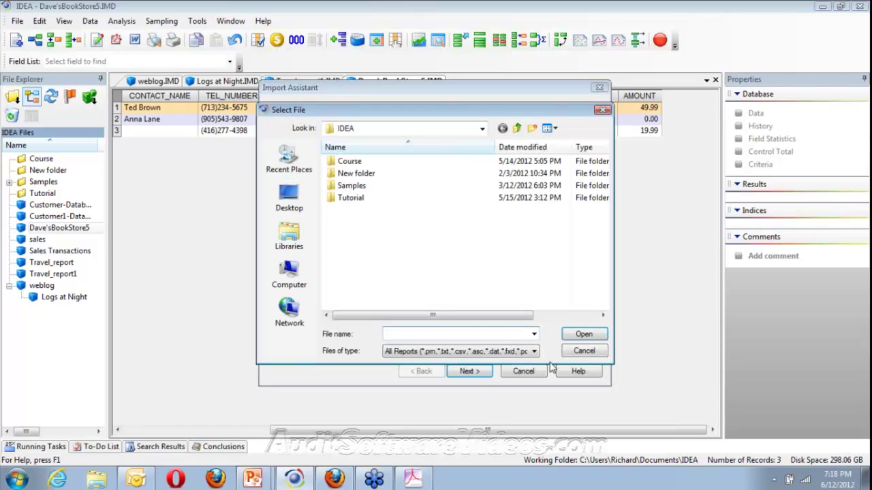
double_click(351, 197)
click(365, 198)
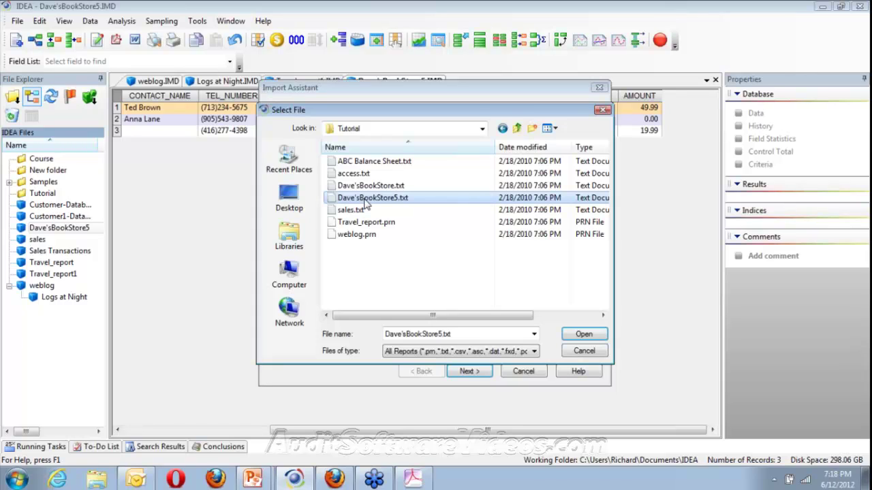
double_click(365, 198)
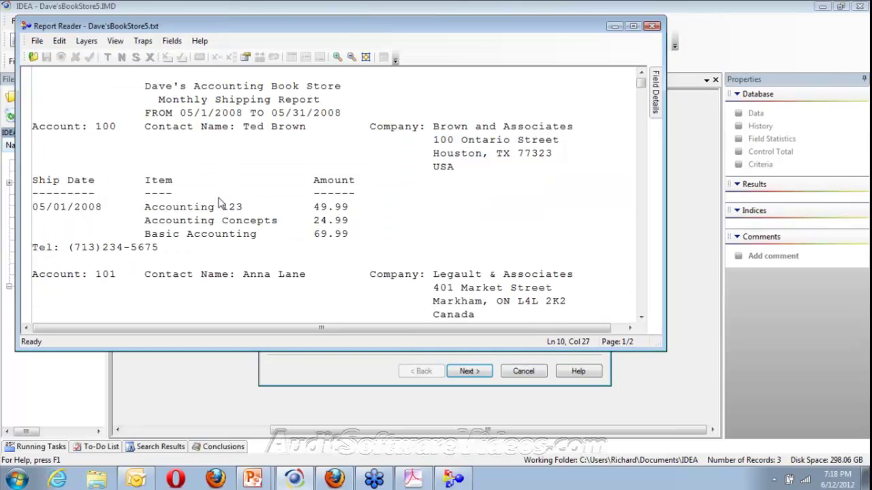
- Open the saved template Dave'sBookStore5.jpm on the report
click(37, 40)
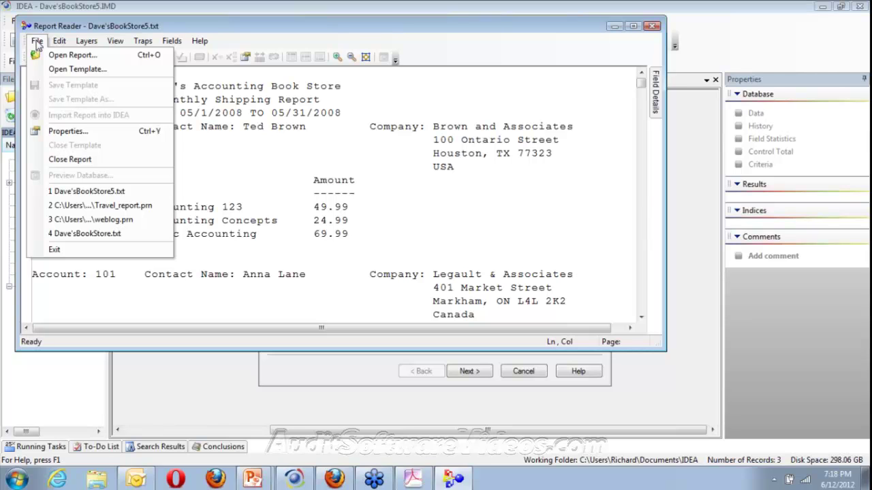
click(77, 69)
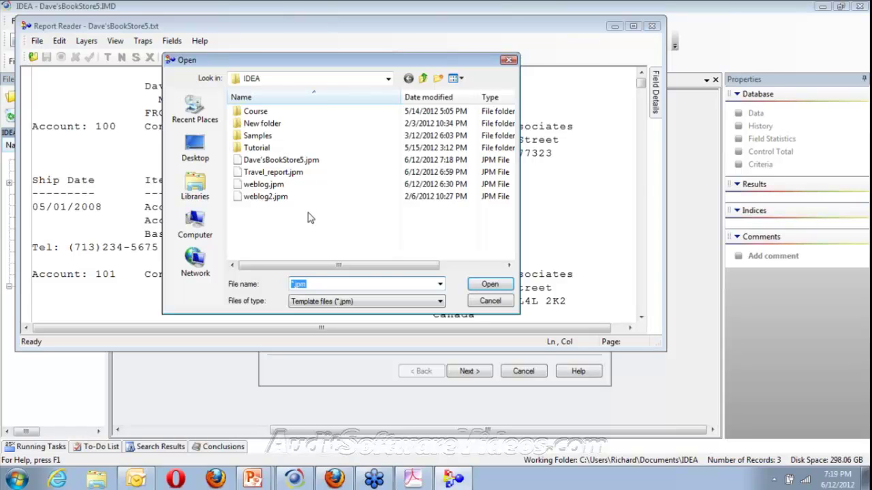
double_click(281, 160)
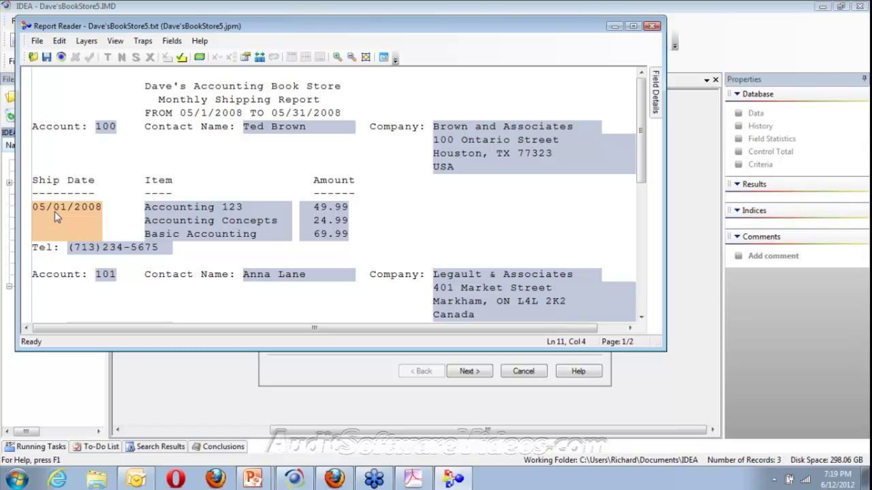
click(32, 187)
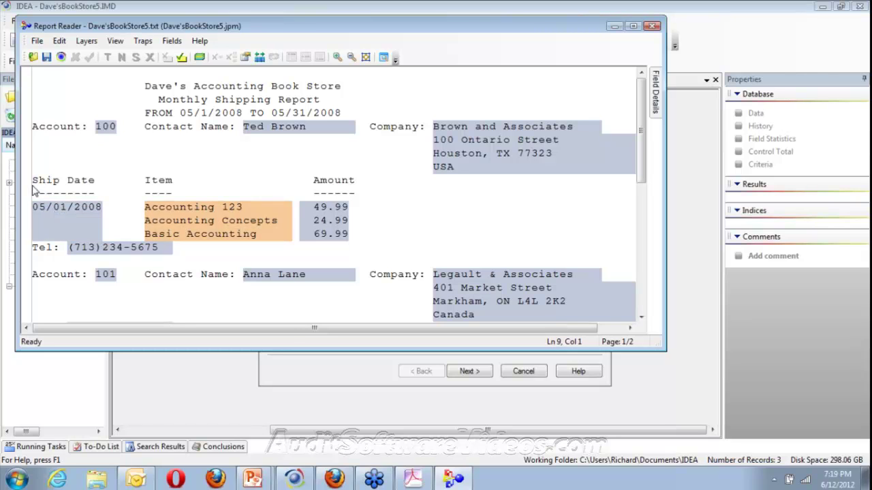
key(ctrl+l)
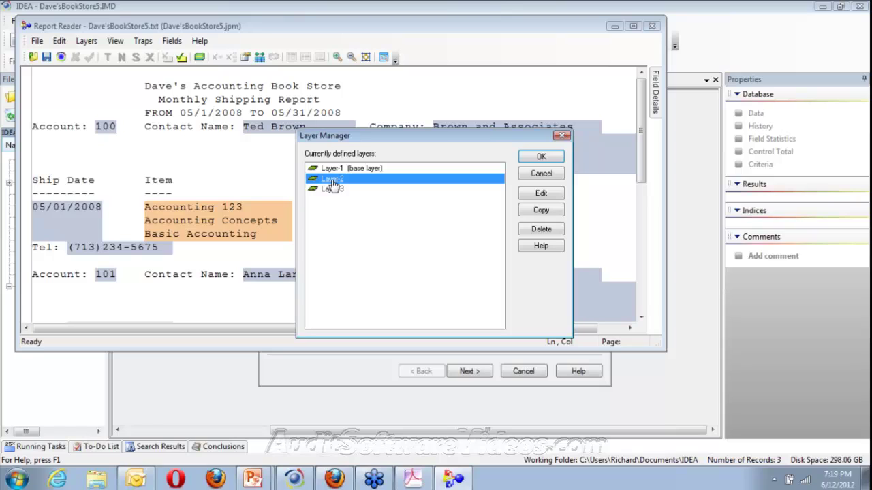
click(542, 173)
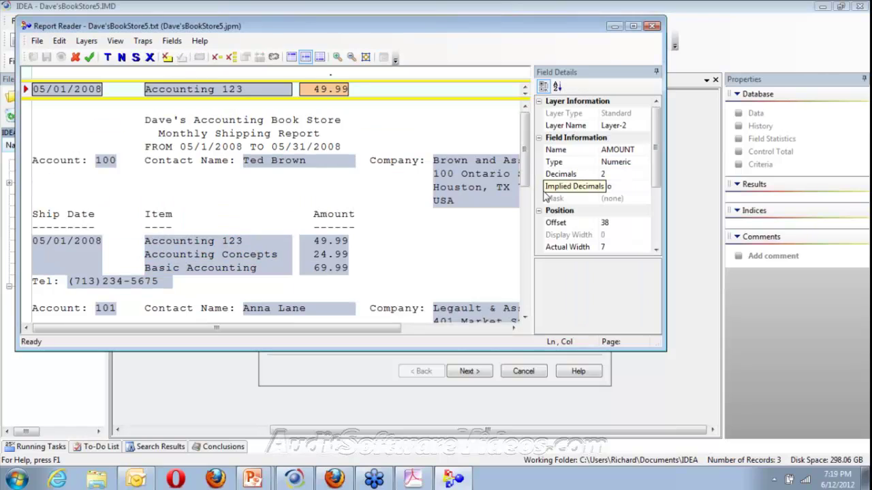
click(77, 57)
- Delete Layer-2, the shipment layer, in the Layer Manager and accept the change
click(87, 41)
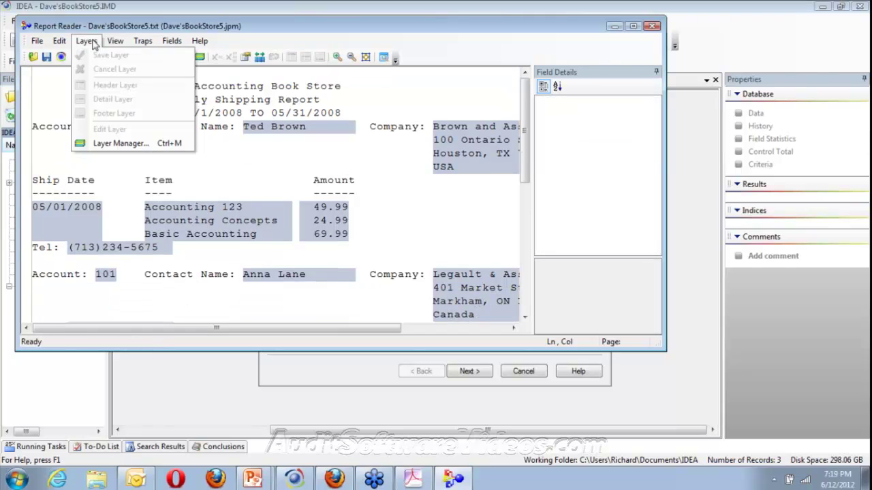
click(120, 143)
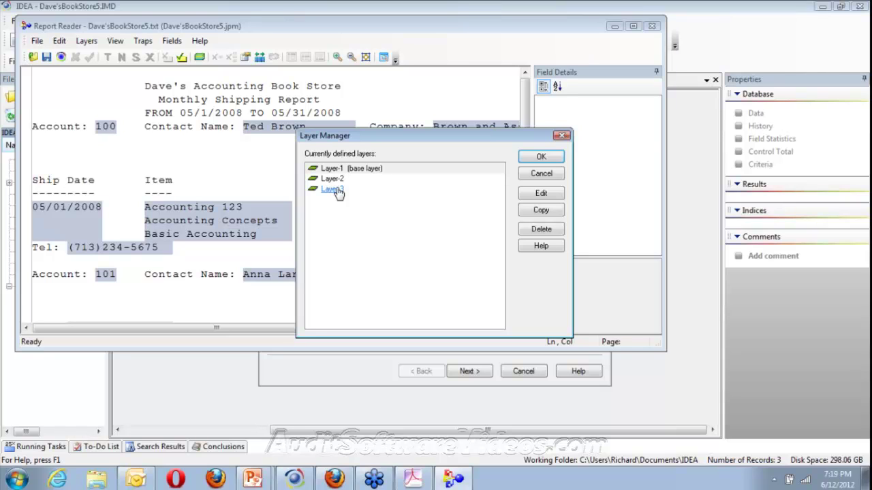
click(545, 230)
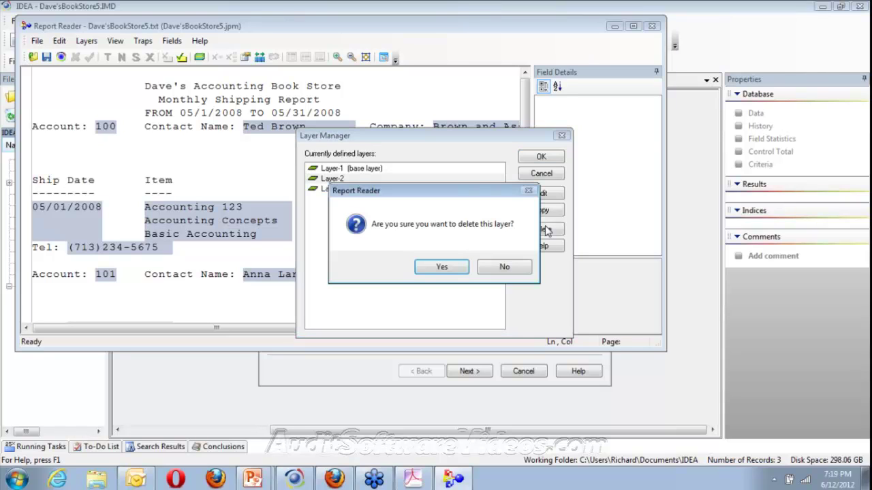
key(Return)
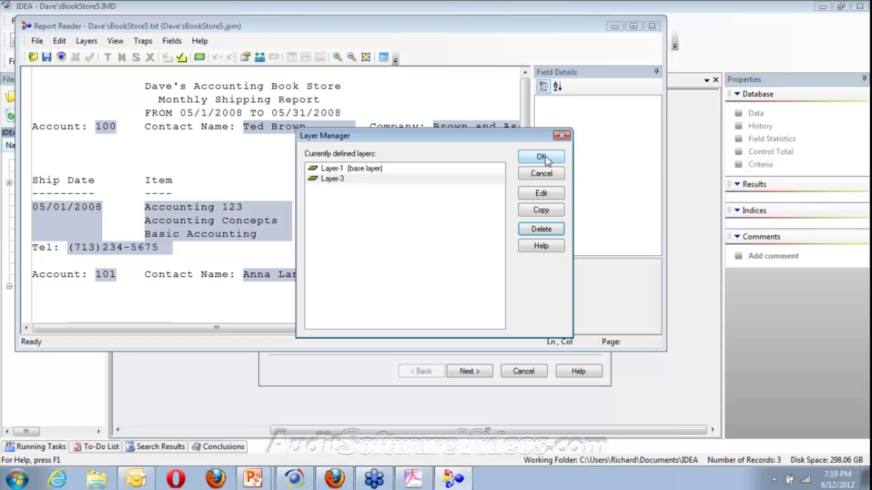
click(541, 158)
- Create a standard layer from the three shipment lines of account 100 and define a 10-character field over the ship date
drag(39, 212, 41, 235)
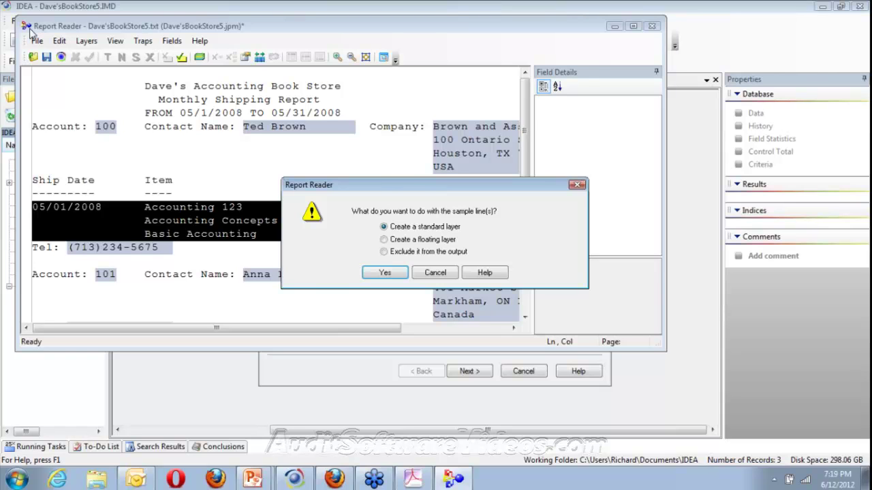
key(Return)
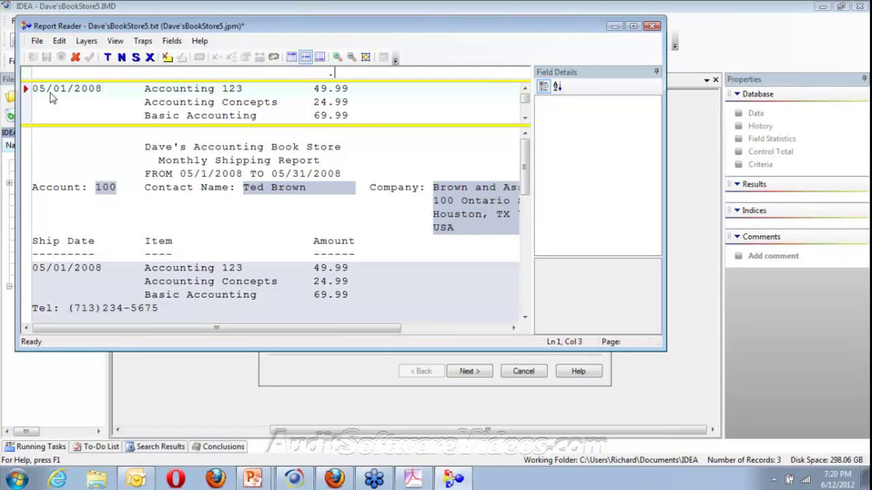
click(52, 99)
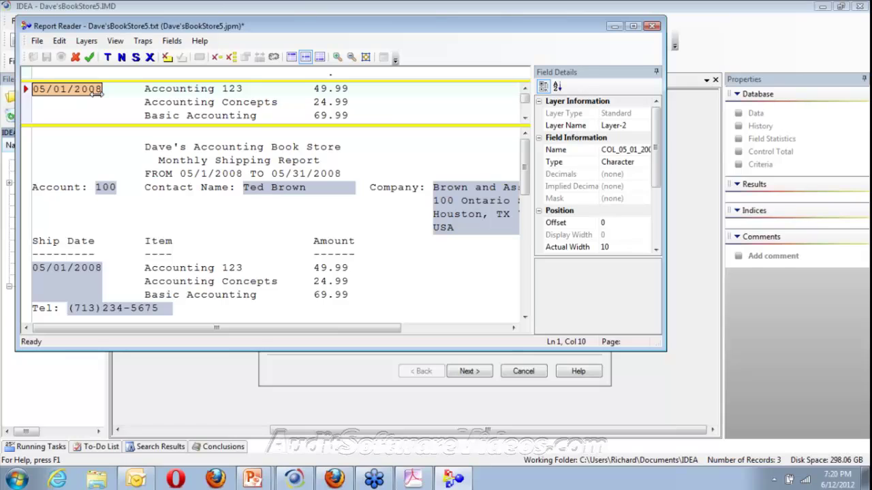
- Name the ship date field Ship Date and set its type to Date with the mask mm/dd/yyyy
click(608, 156)
text(S)
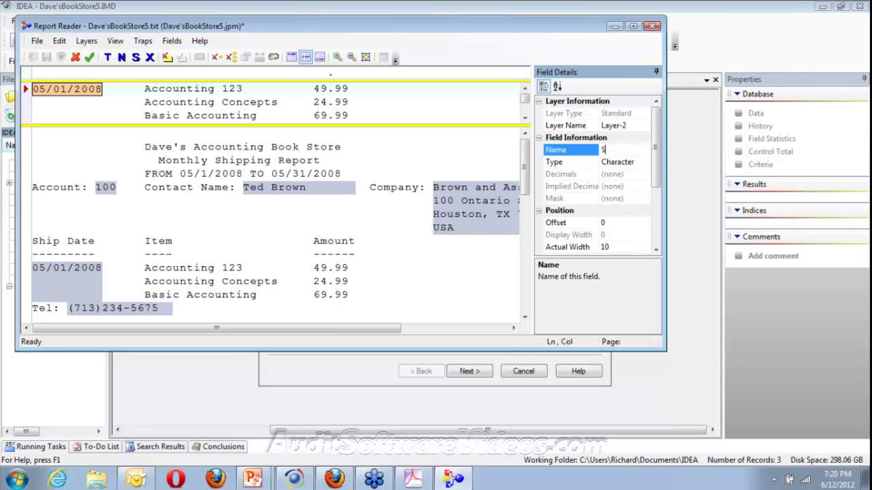
text(hip Date)
click(615, 165)
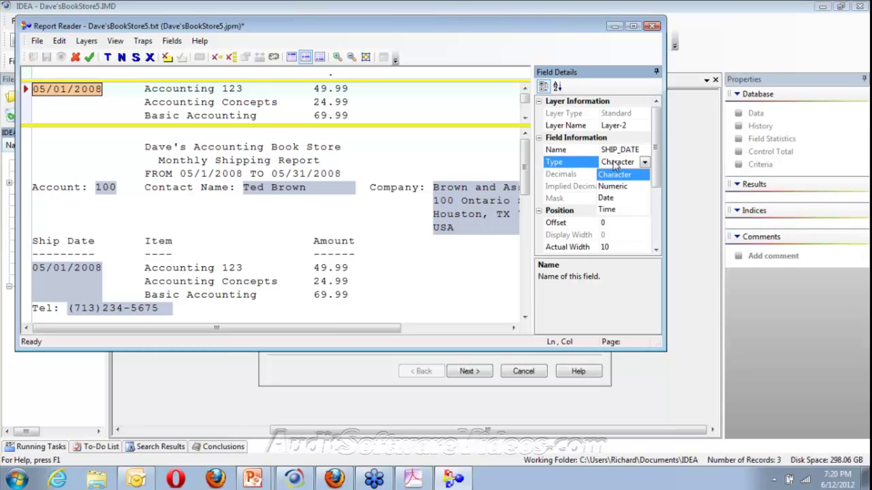
click(606, 198)
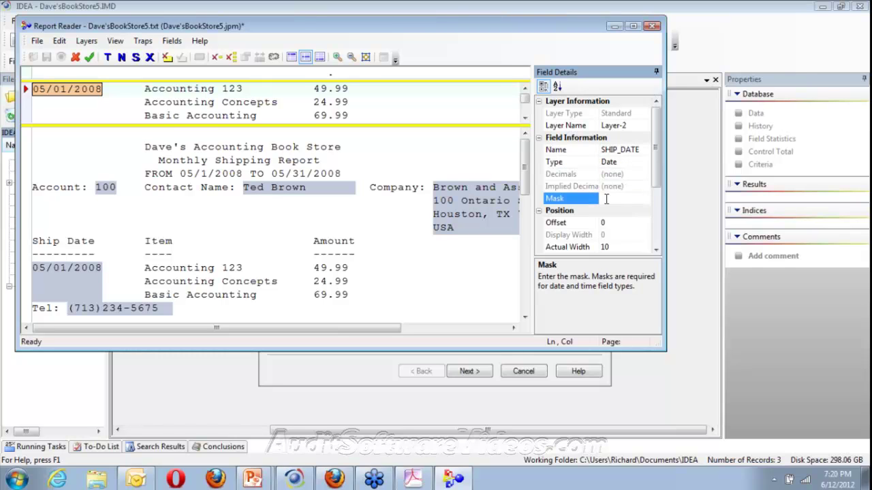
text(mm/dd/yyyy)
- Define a 20-character field over the item Accounting 123 on the layer's sample line and name it Title
drag(148, 91, 285, 89)
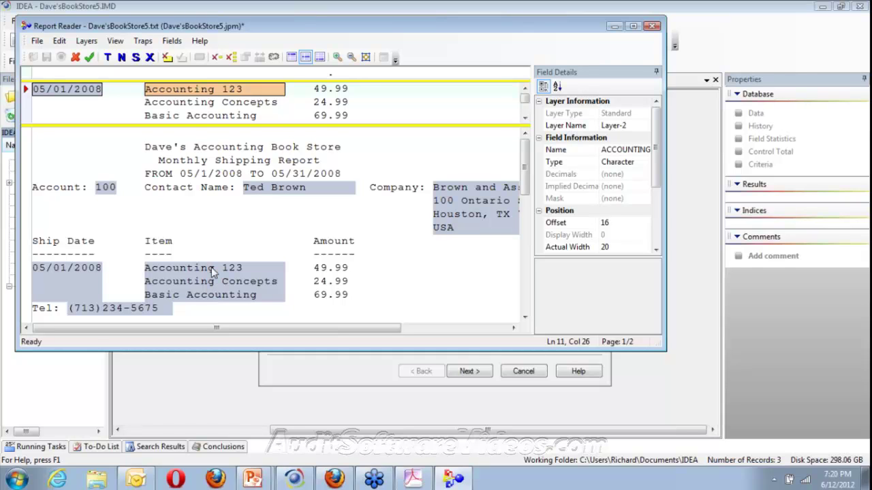
click(623, 155)
text(Title)
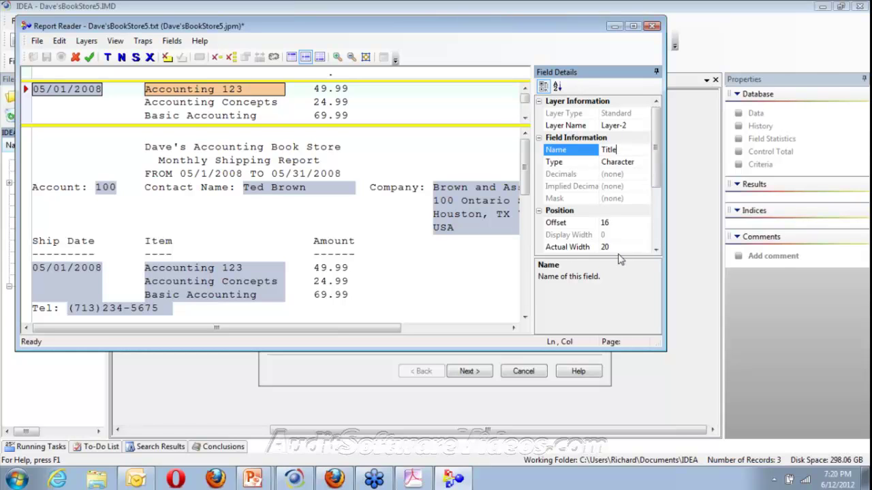
click(480, 216)
- Define a 7-character numeric field over the amount, name it Amount, and save the layer
click(315, 93)
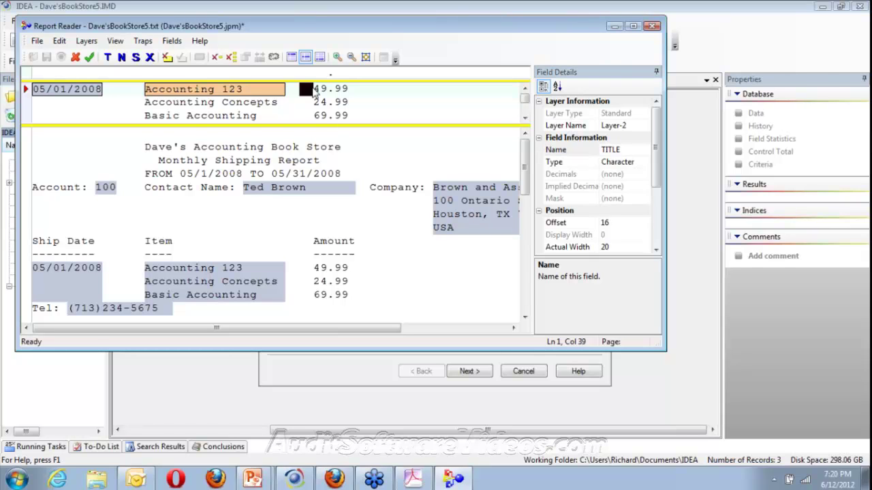
drag(314, 91, 347, 89)
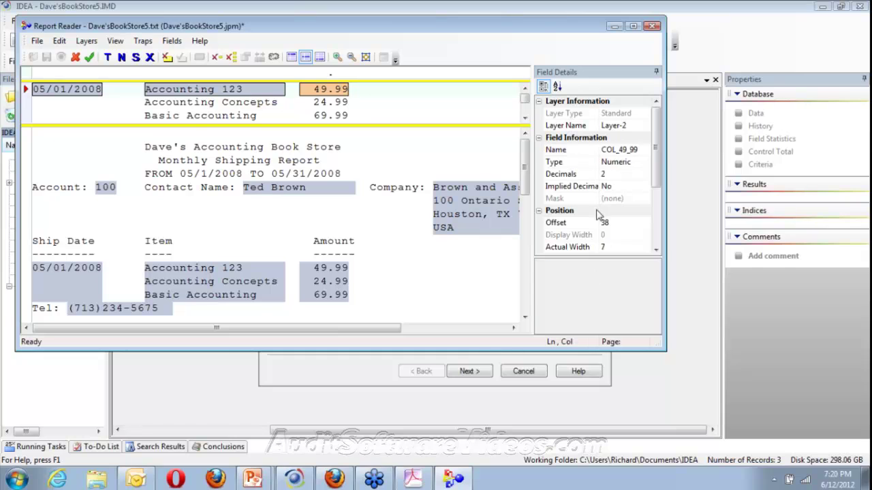
click(606, 149)
text(Amount)
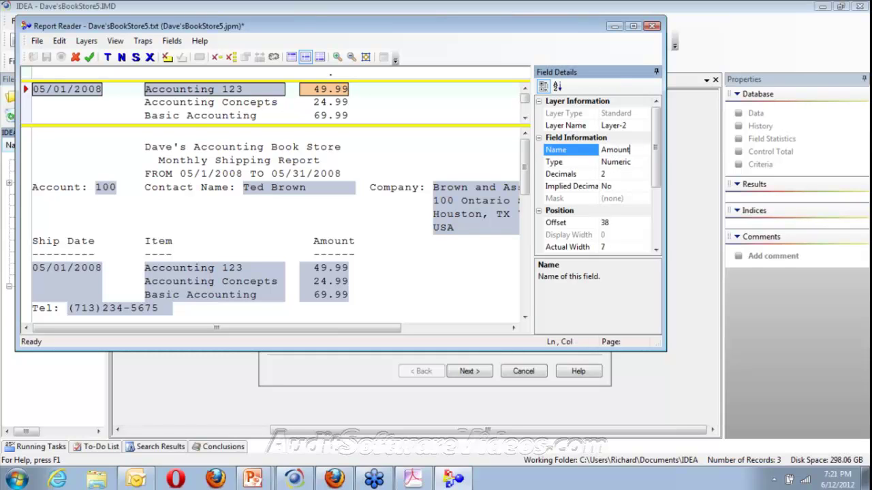
key(Return)
click(251, 192)
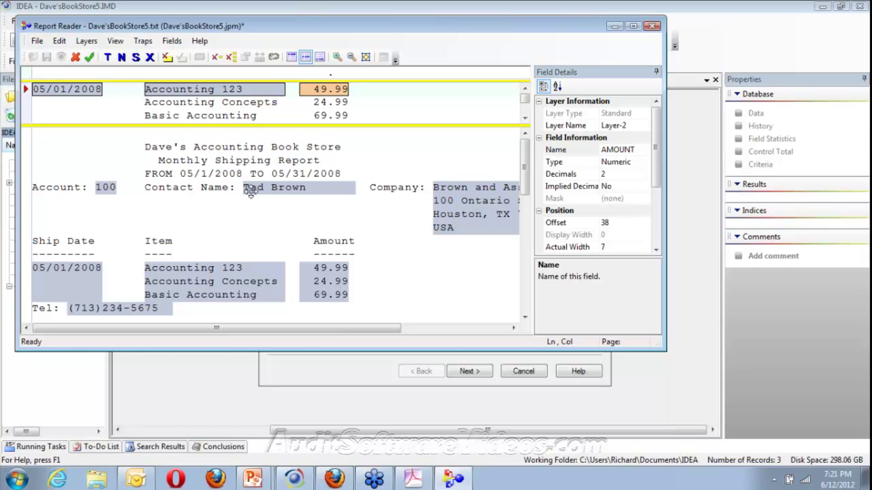
click(89, 57)
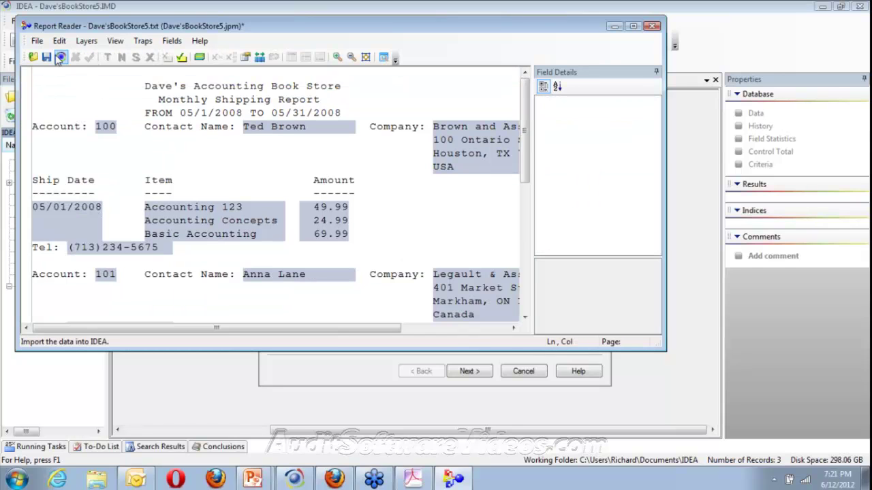
- Preview the database the template produces, look through its columns, and close the preview
click(37, 41)
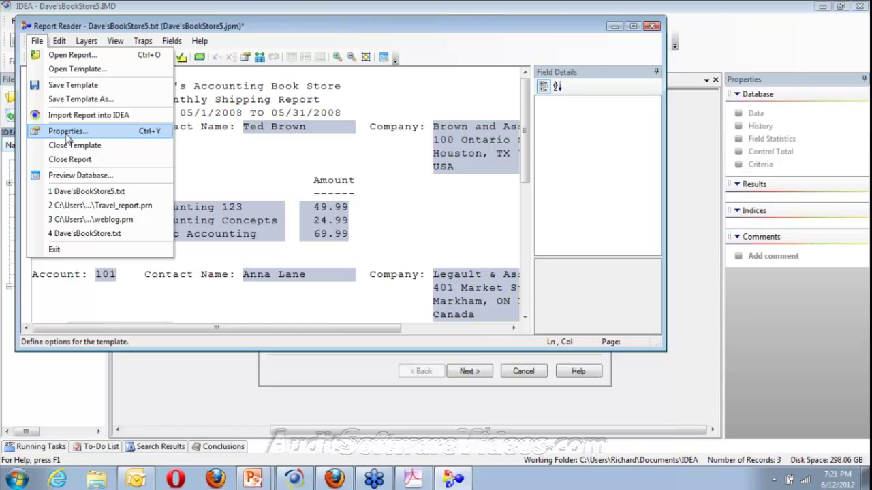
click(66, 146)
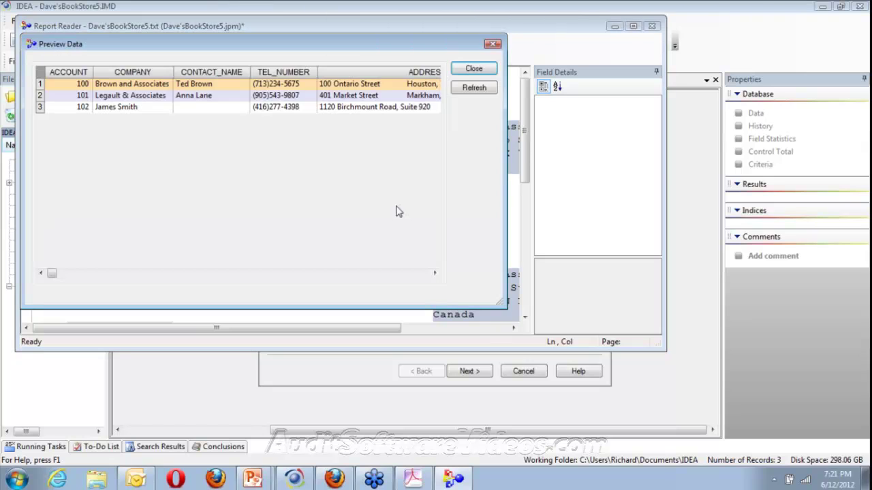
scroll(398, 212, right, 5)
key(Escape)
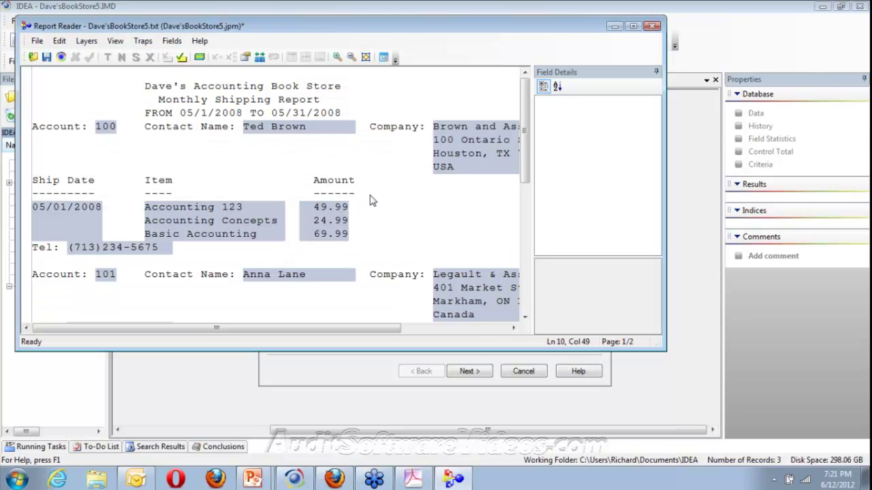
click(90, 40)
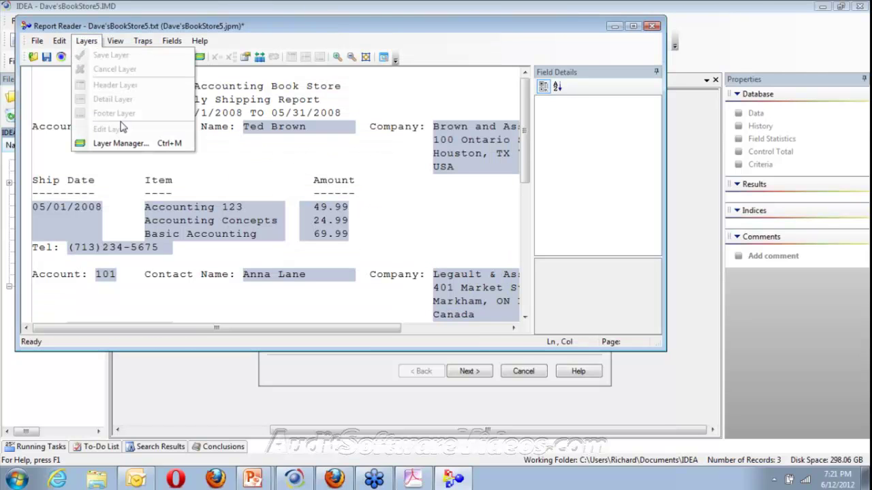
click(123, 145)
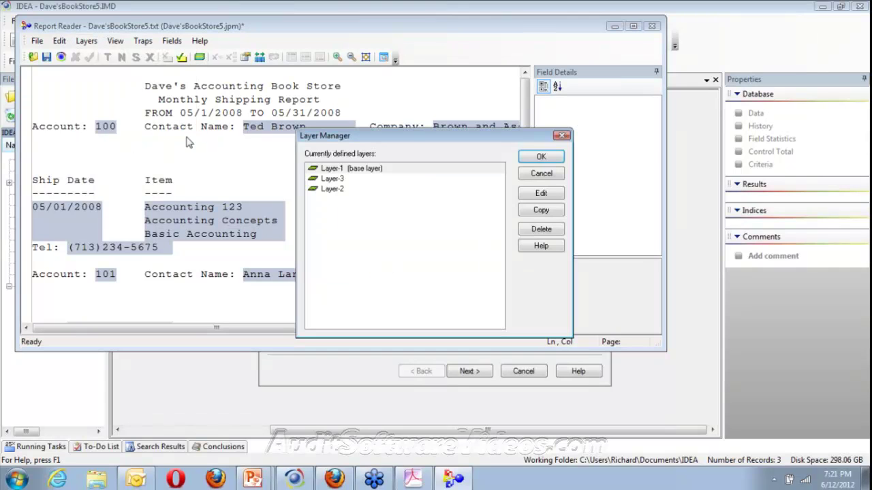
click(338, 188)
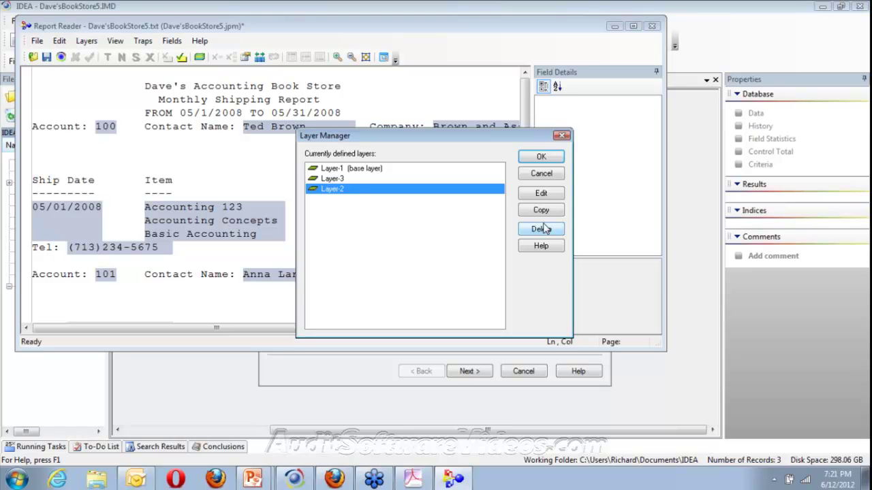
click(541, 229)
click(442, 267)
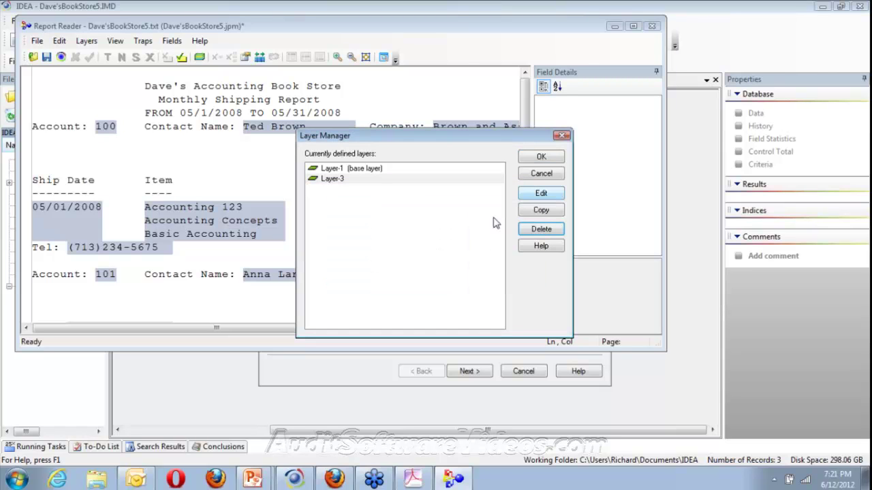
click(562, 136)
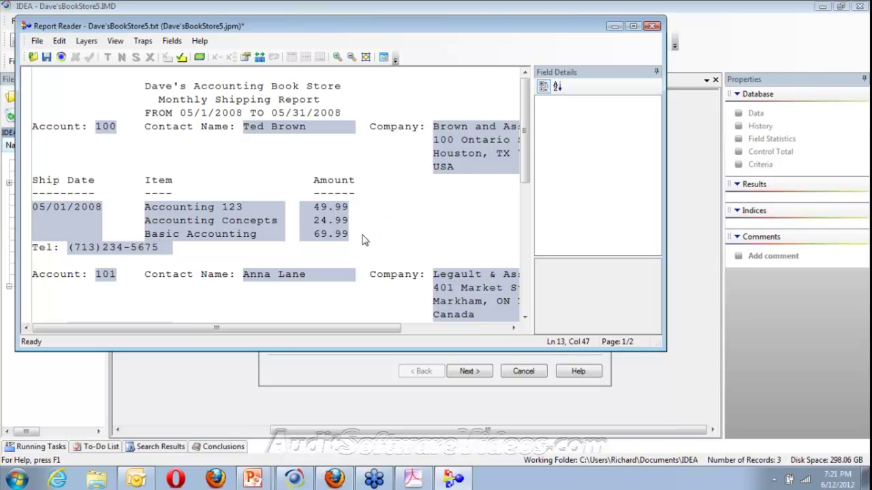
- Delete Layer-2, the three-line shipment layer, in the Layer Manager and accept the change
click(86, 41)
click(109, 55)
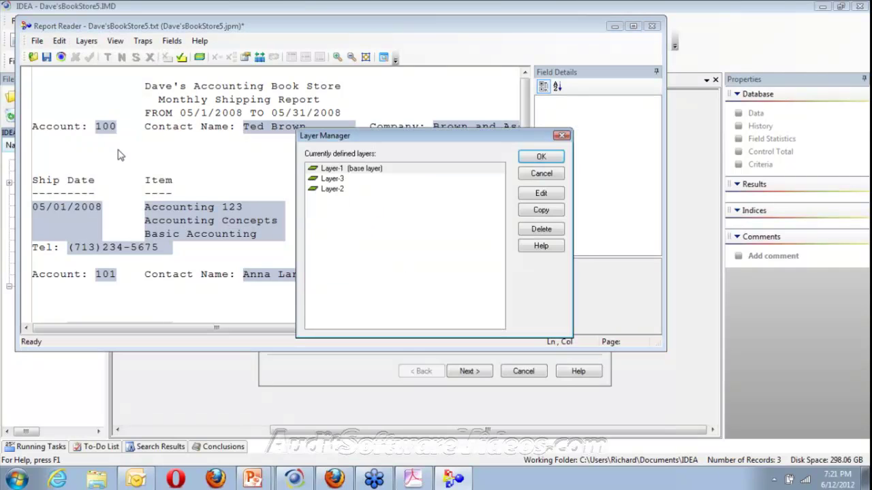
click(334, 188)
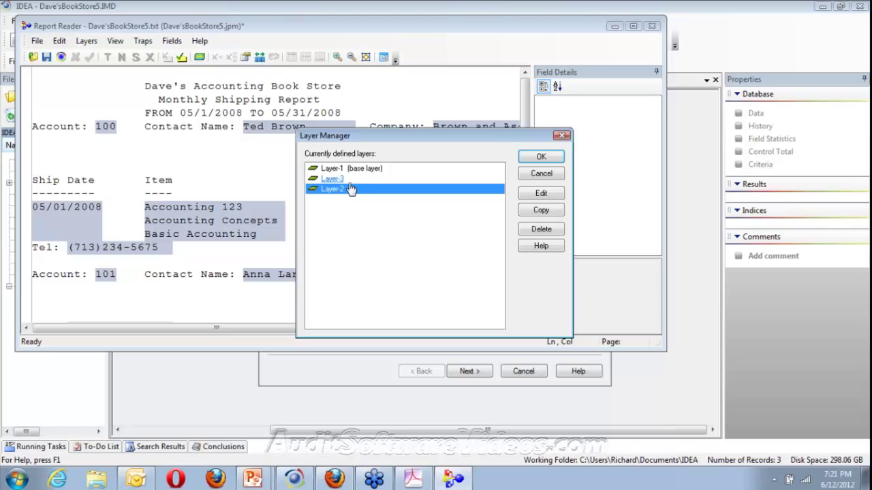
click(541, 230)
click(444, 267)
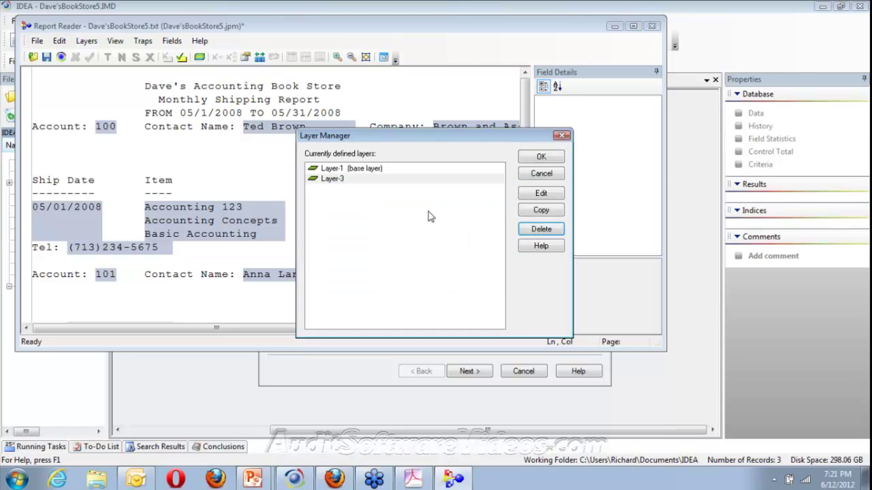
click(541, 157)
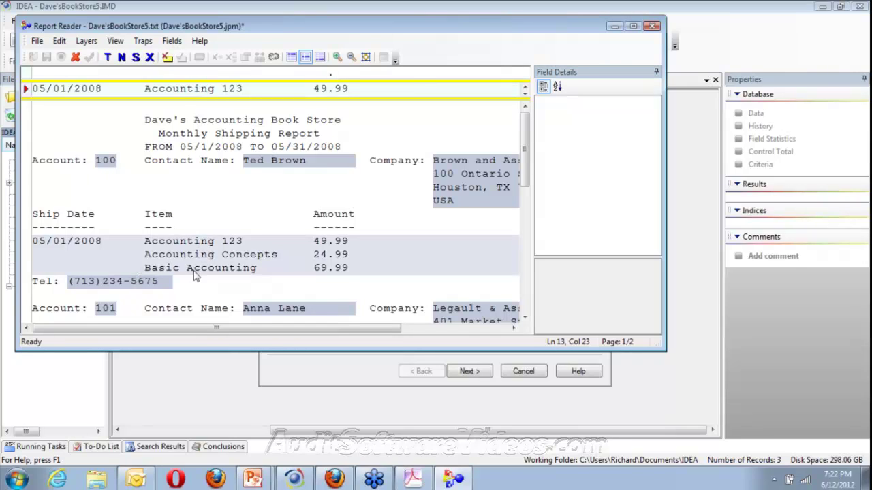
- Replace the decimal point trap above the sample line with a slash trap over the second slash of the ship date
click(219, 263)
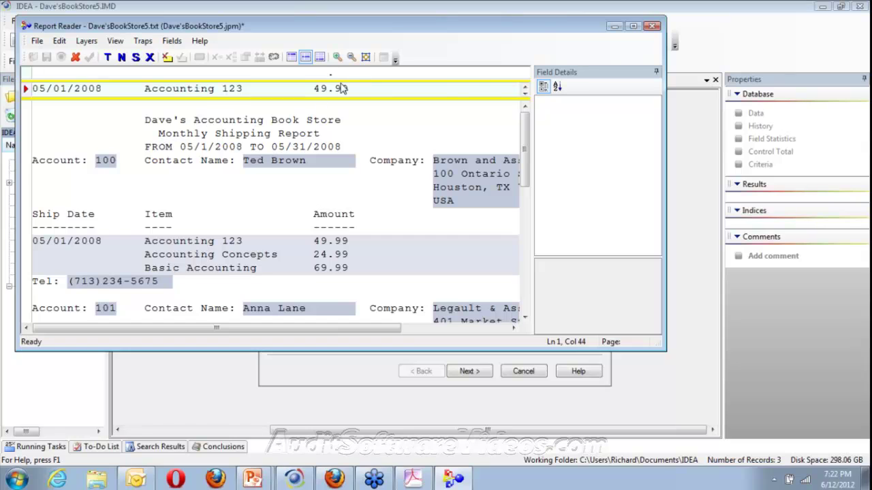
click(127, 170)
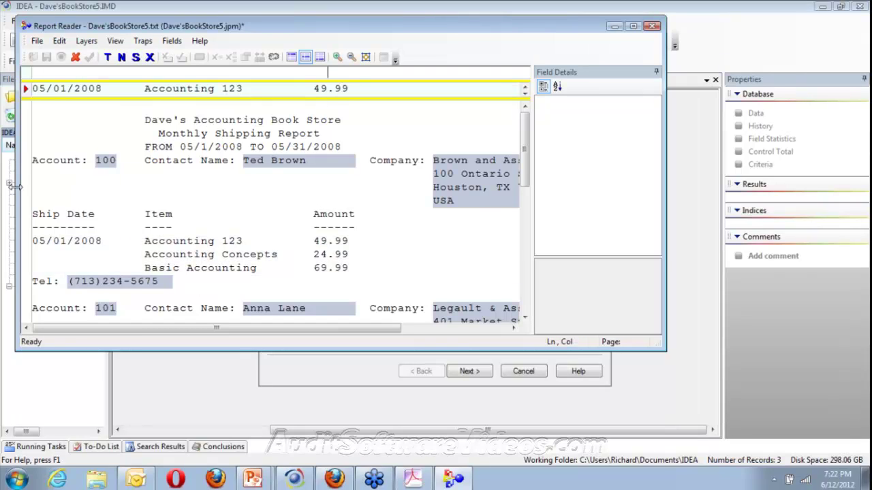
click(47, 189)
click(205, 308)
click(263, 324)
click(324, 295)
click(290, 219)
click(311, 239)
click(99, 111)
click(70, 87)
click(129, 149)
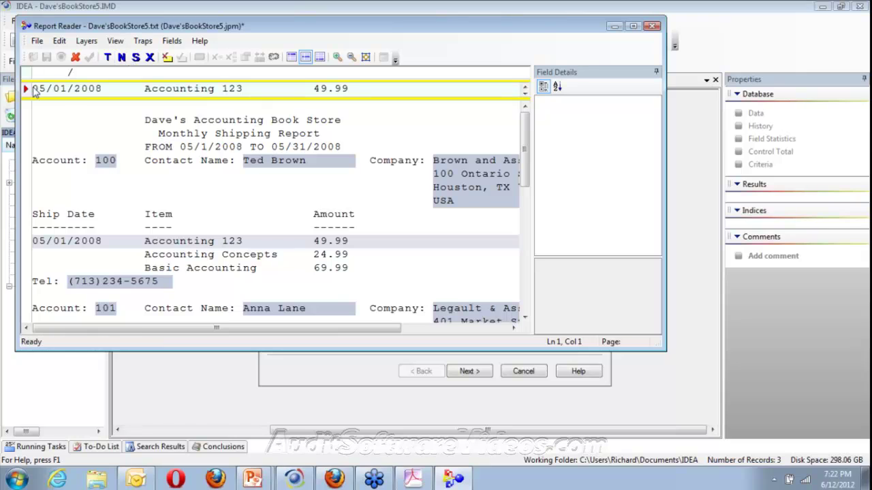
- Define a 10-character field over the ship date, named DATE, with type Date and mask MM/DD/YYYY
drag(33, 89, 102, 91)
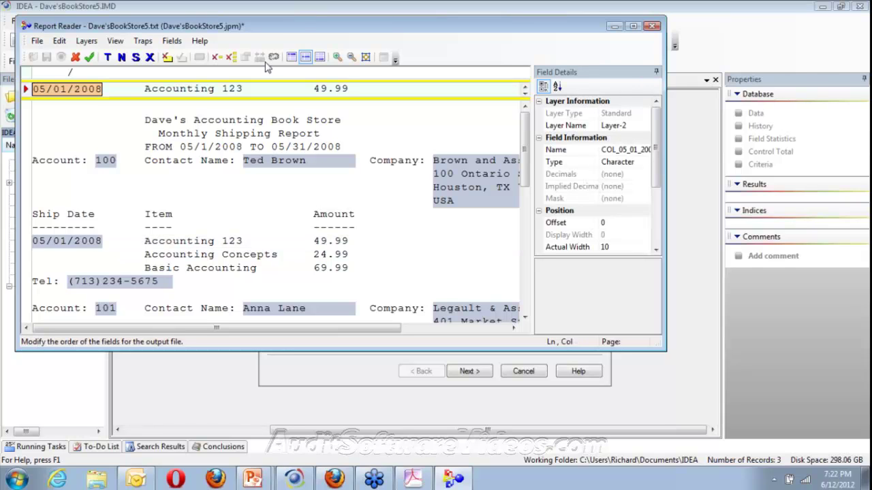
click(618, 150)
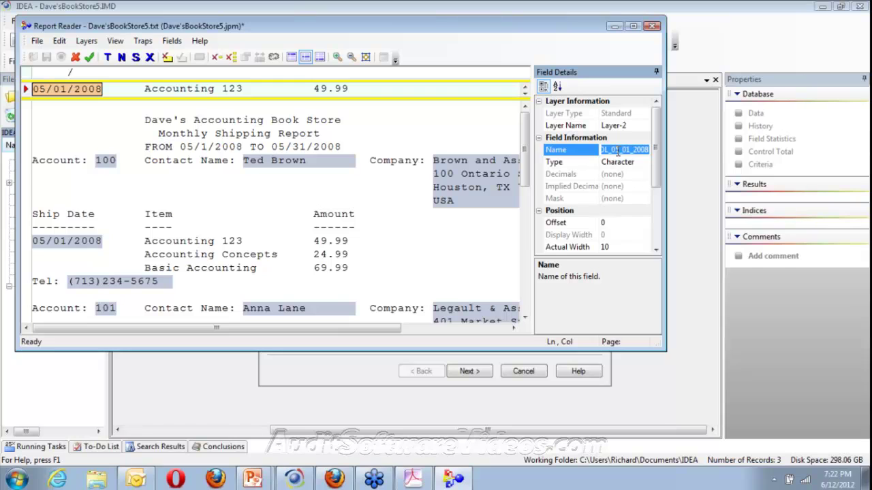
text(DATE)
click(618, 162)
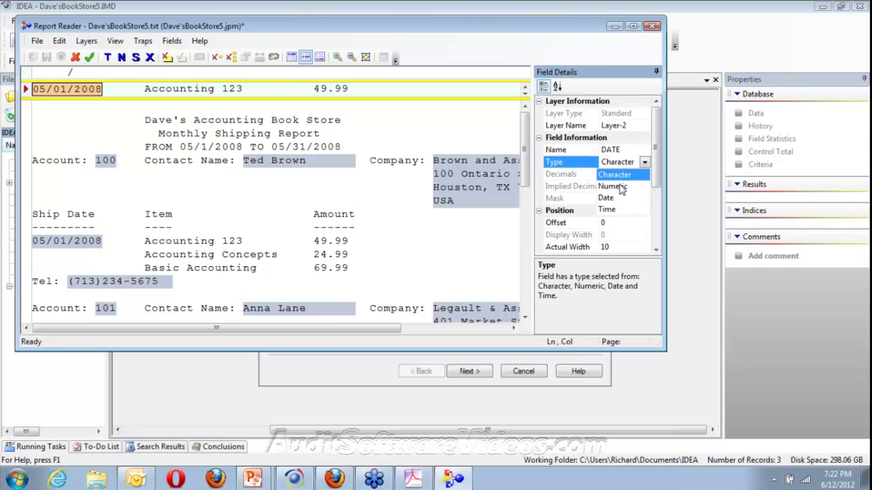
click(606, 198)
text(mm/yy/dd)
key(BackSpace)
key(BackSpace)
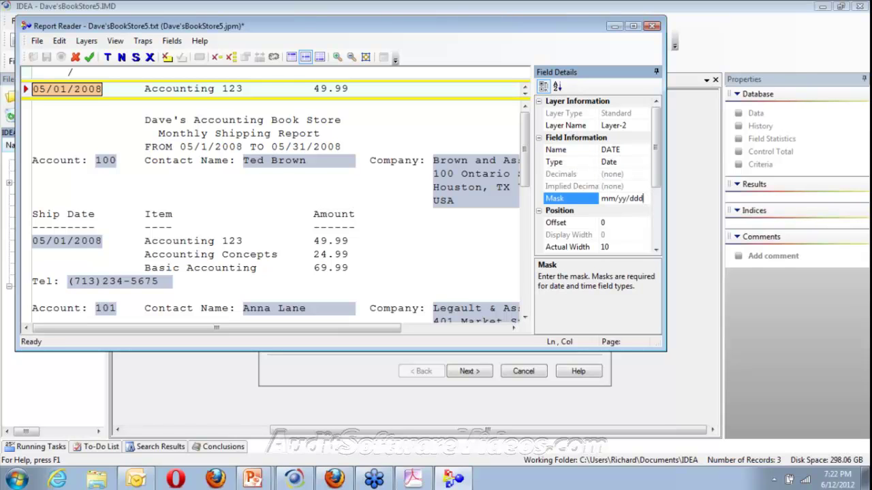
key(BackSpace)
key(BackSpace)
key(BackSpace)
text(dd/yyyy)
click(650, 179)
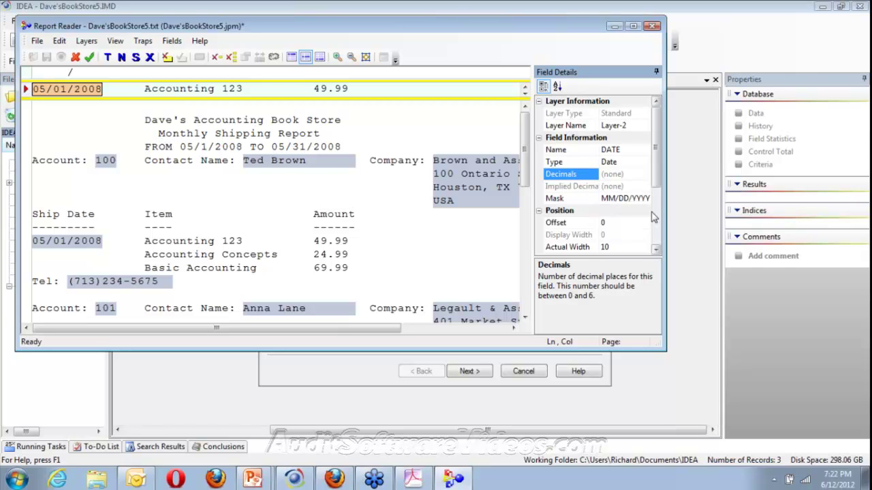
- Set the DATE field's blank cells to use the value from the previous record
scroll(652, 216, down, 3)
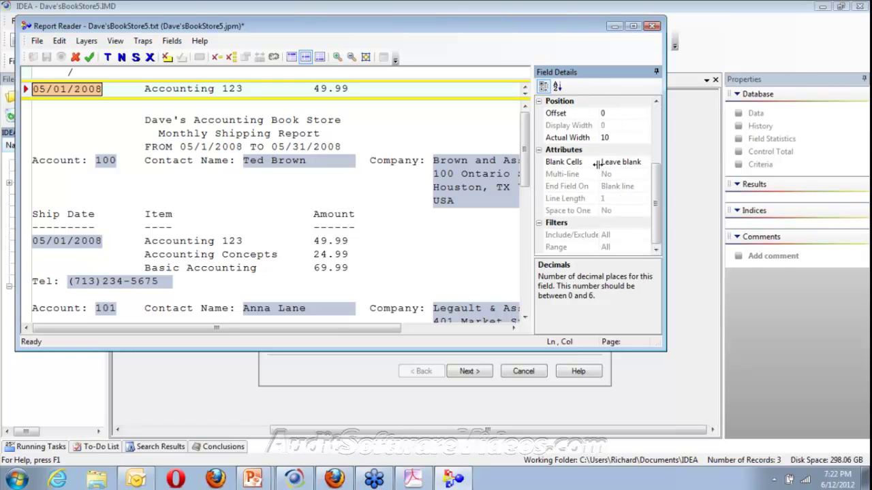
click(645, 163)
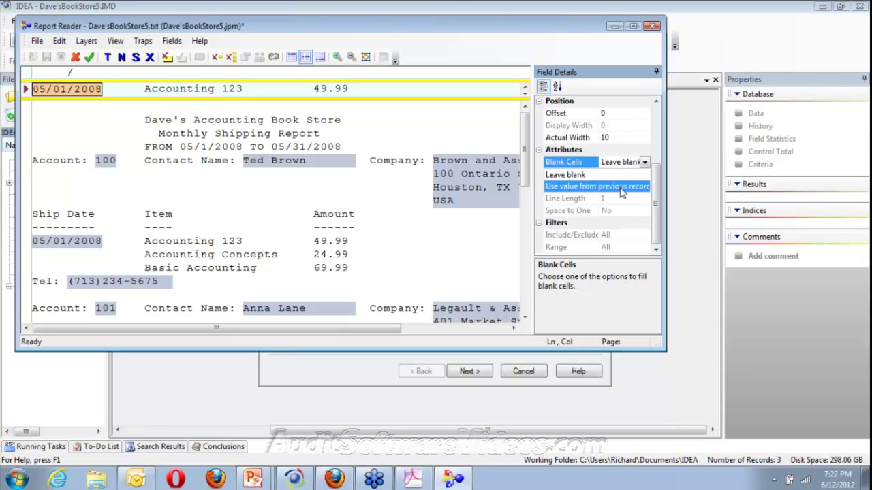
click(621, 187)
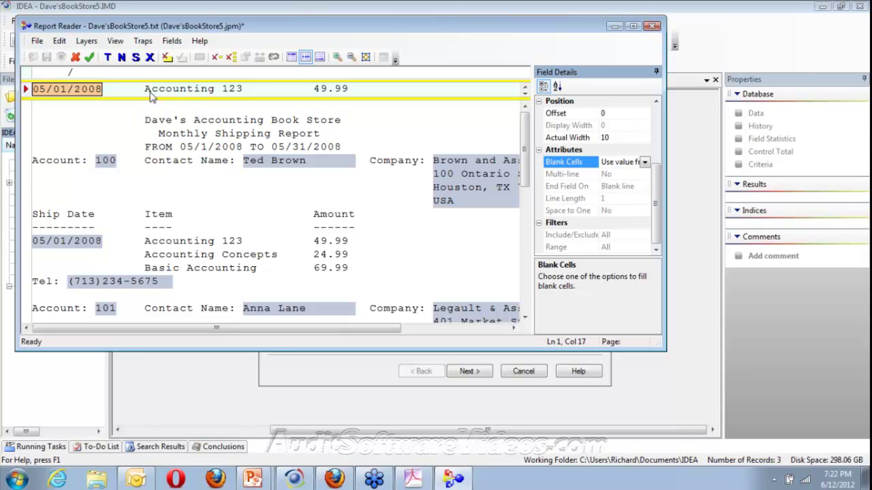
- Define a 22-character field over the item text in the sample line and name it Title
drag(151, 96, 297, 91)
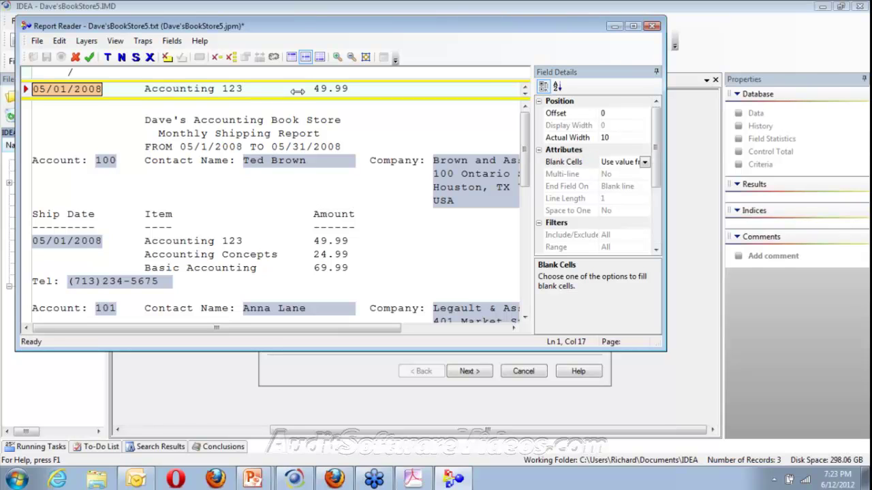
click(297, 91)
click(603, 149)
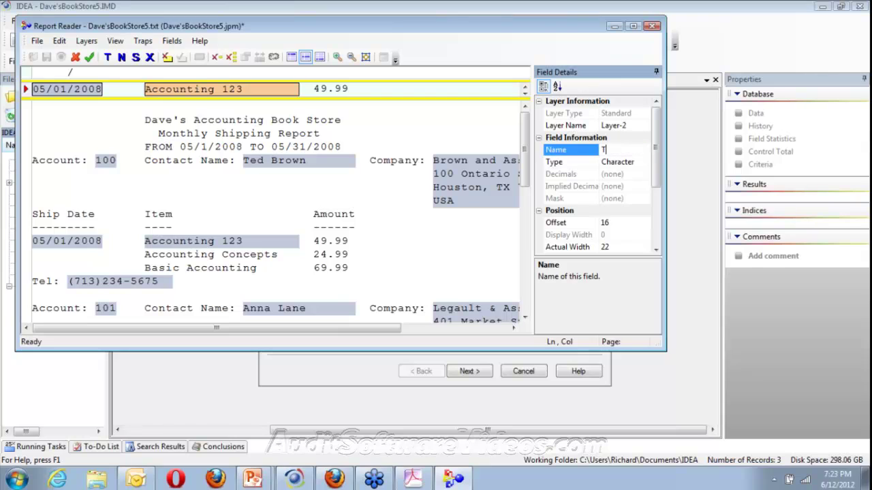
text(Title)
click(307, 244)
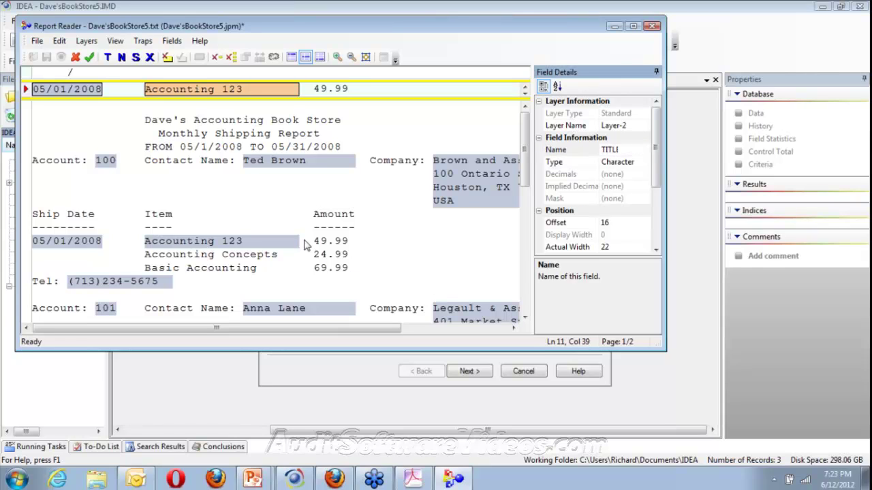
- Define a 7-character numeric field over the amount in the sample line, name it Amount, and save the layer
click(303, 92)
drag(304, 92, 348, 88)
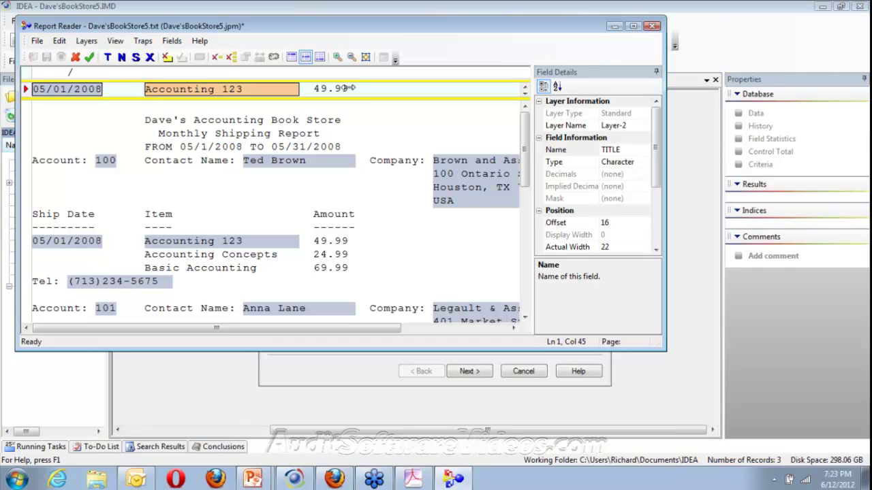
click(347, 87)
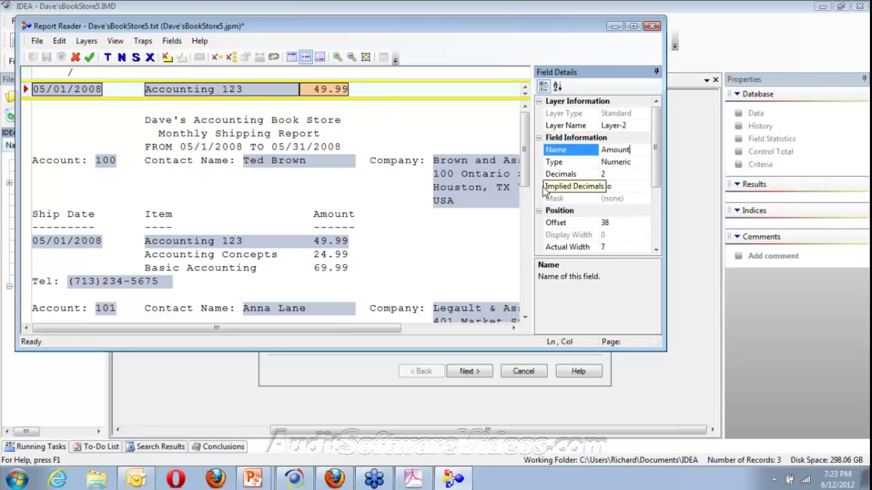
click(81, 77)
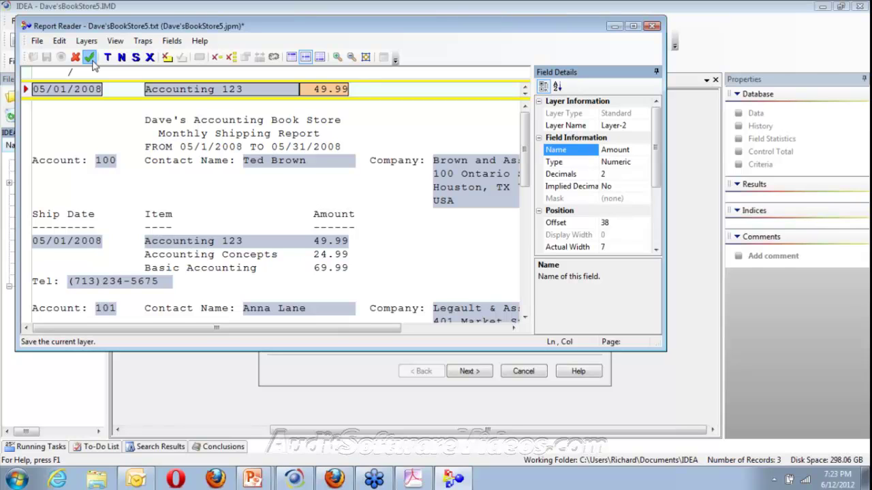
click(93, 61)
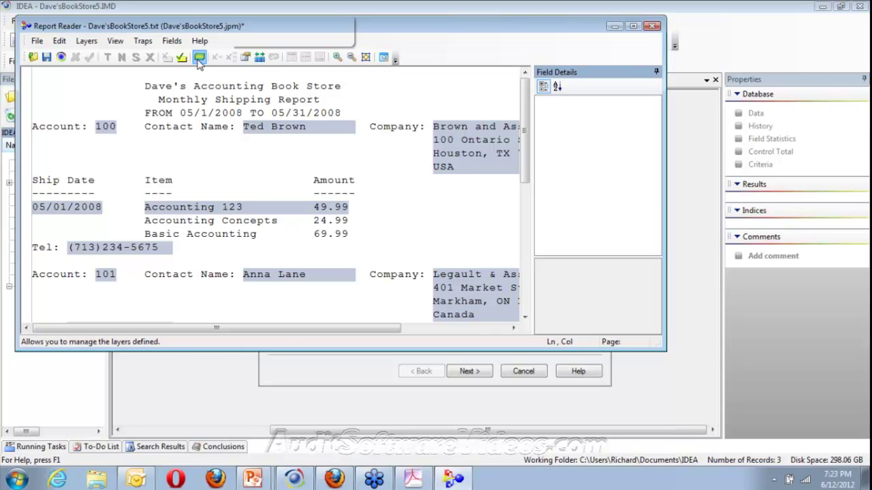
- Preview the extracted data and examine which item lines under the first account the shipment layer captures
click(199, 59)
key(Escape)
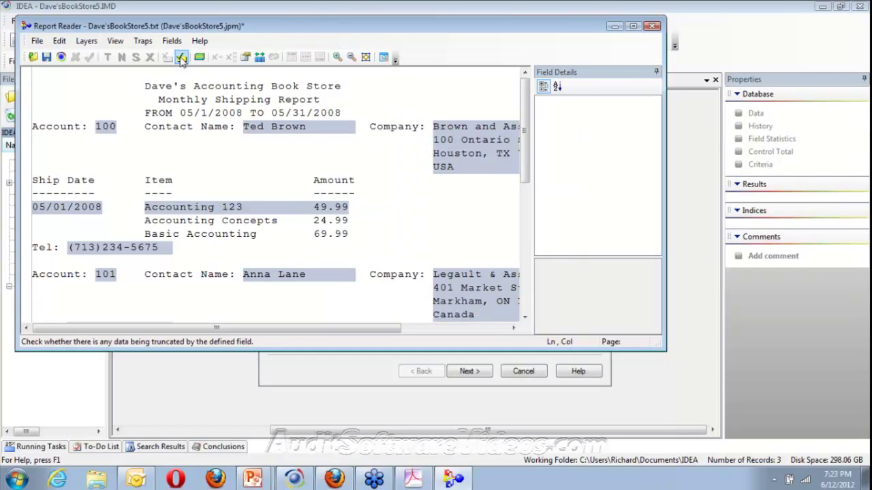
click(250, 215)
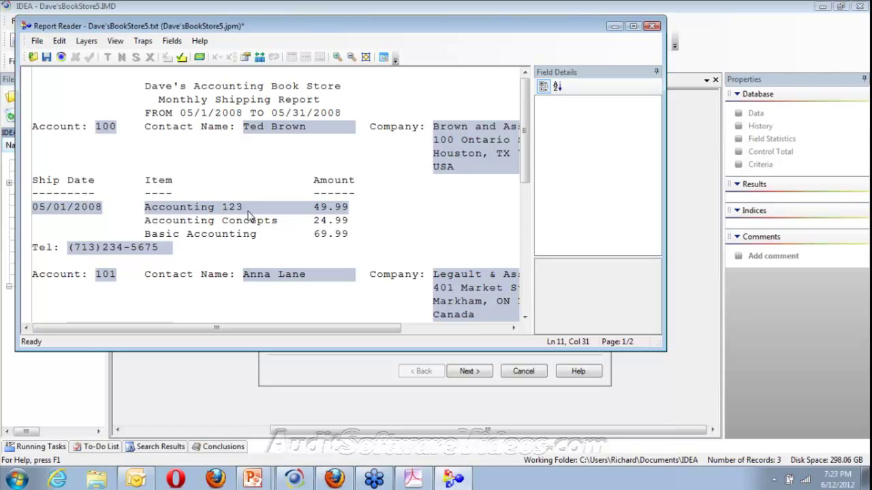
key(F5)
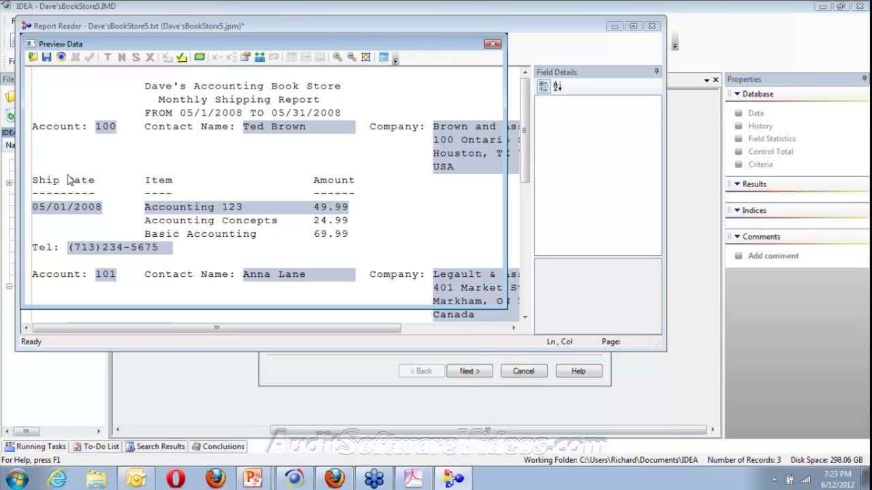
key(Escape)
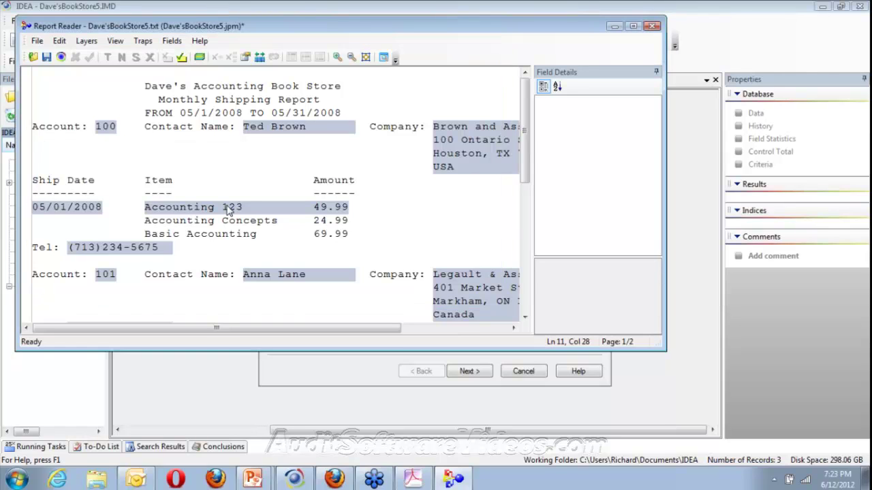
click(94, 225)
click(116, 226)
click(188, 209)
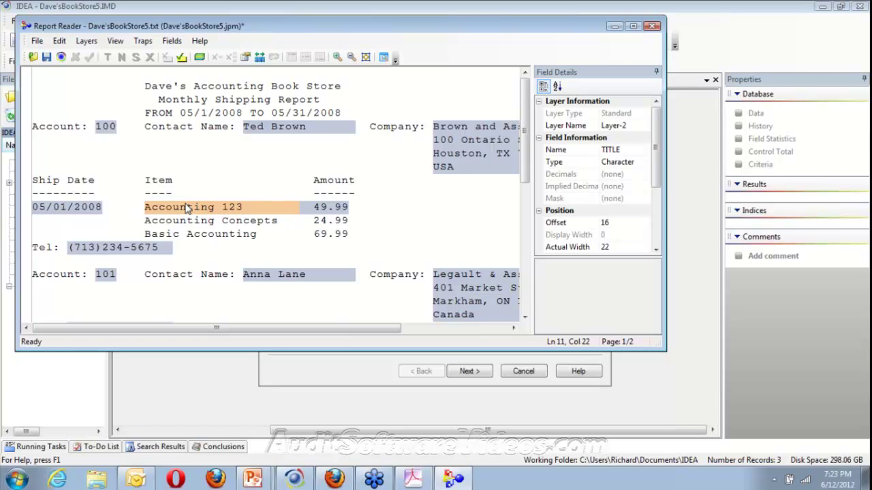
- Delete Layer-2, the shipment layer with the slash trap, in the Layer Manager and accept the change
click(87, 41)
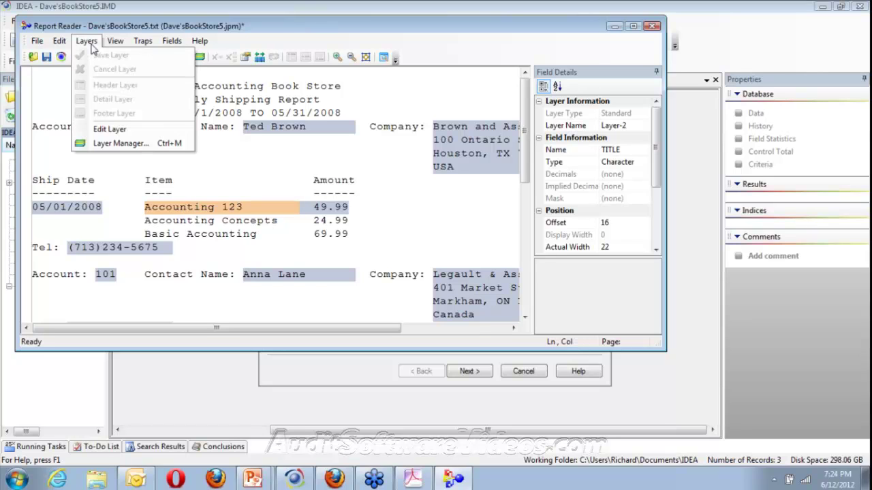
click(120, 143)
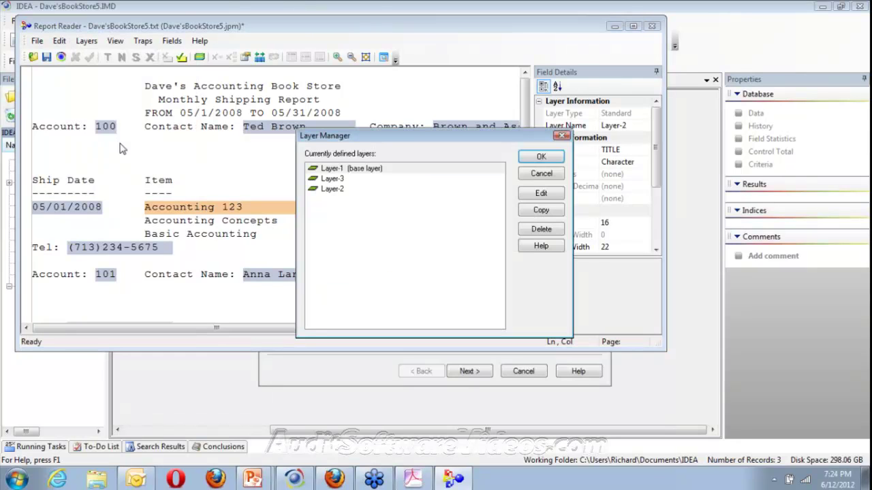
click(543, 229)
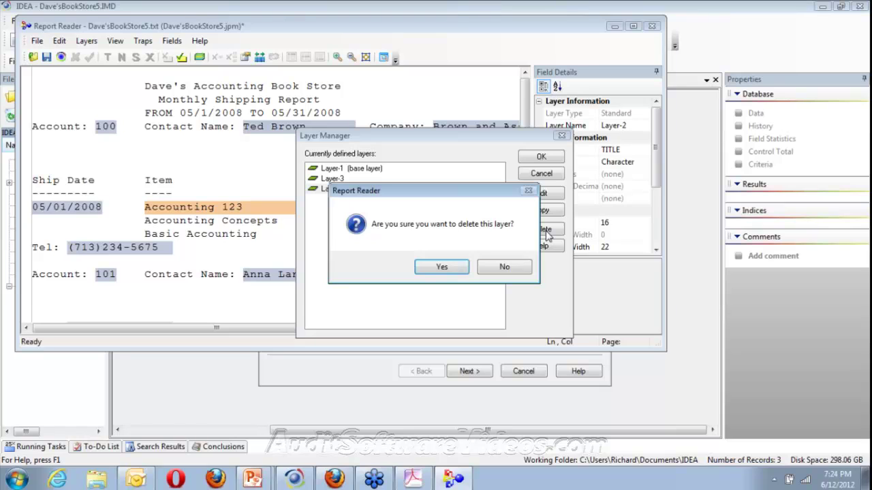
click(441, 266)
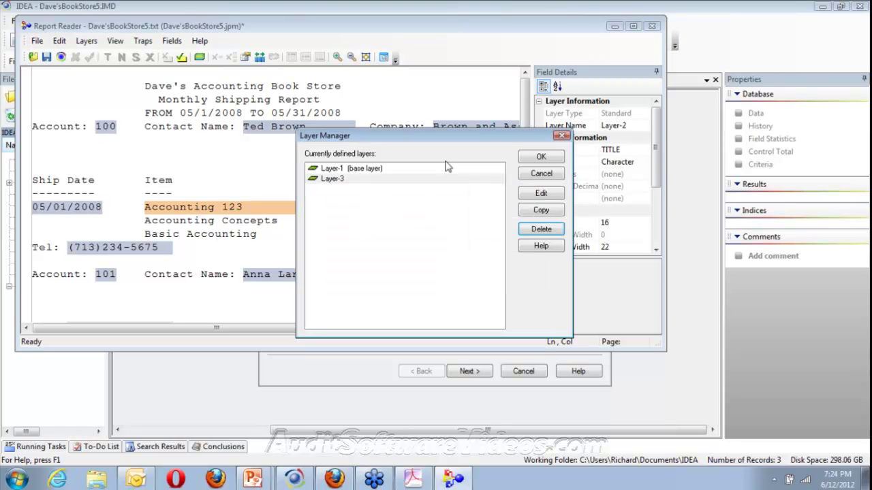
click(541, 156)
- Create a standard layer from the first shipment line and set a decimal point trap above its amount
click(289, 216)
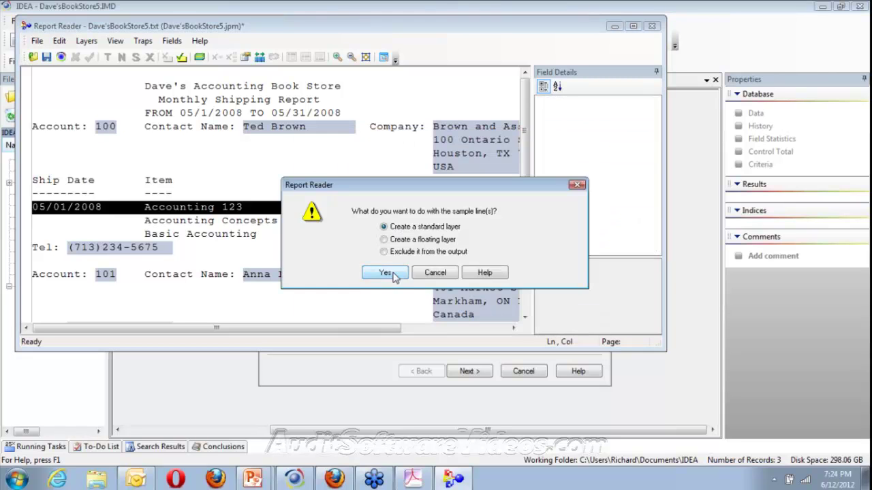
click(385, 273)
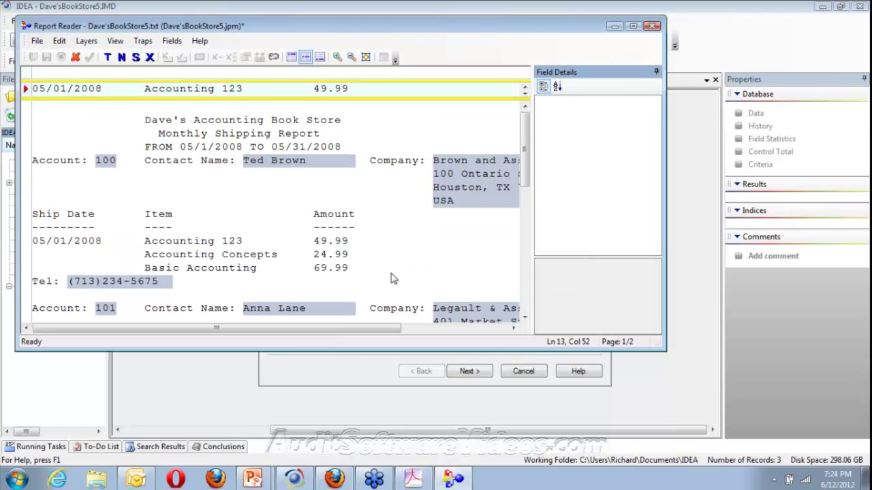
click(98, 285)
click(330, 88)
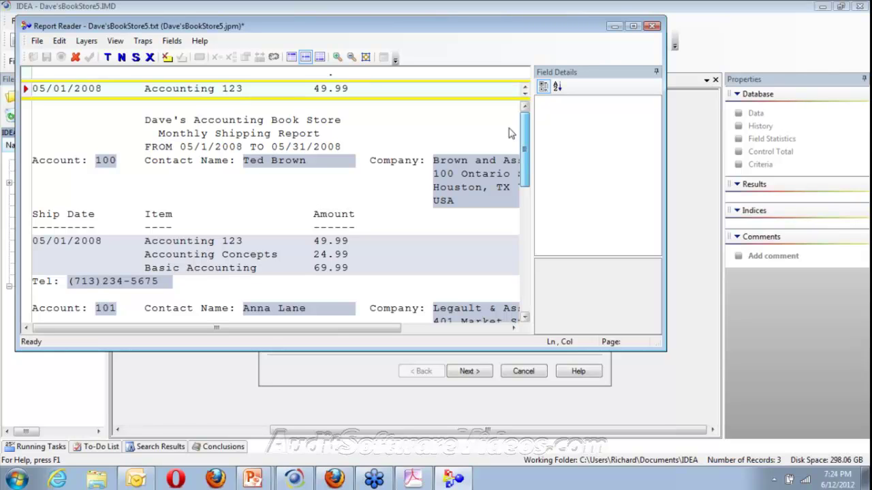
- Define a 10-character field over the ship date, named DATE, with type Date and mask MM/DD/YYYY
drag(33, 89, 49, 90)
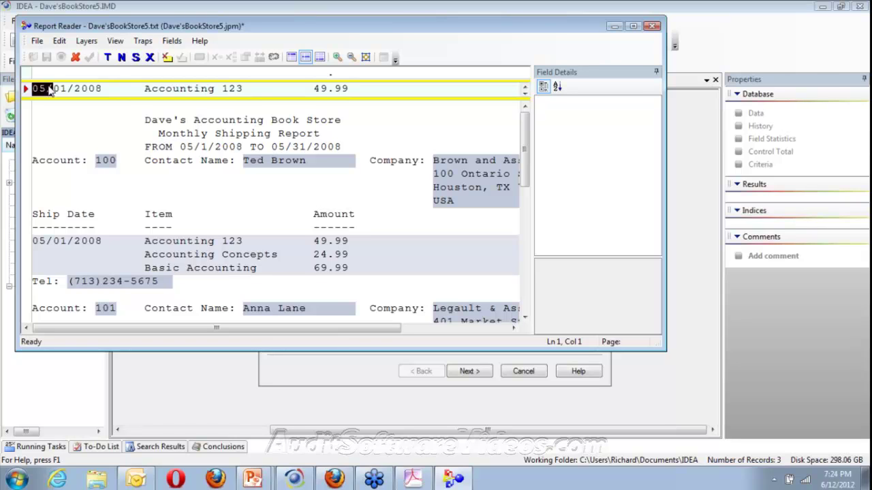
drag(49, 91, 101, 89)
click(610, 151)
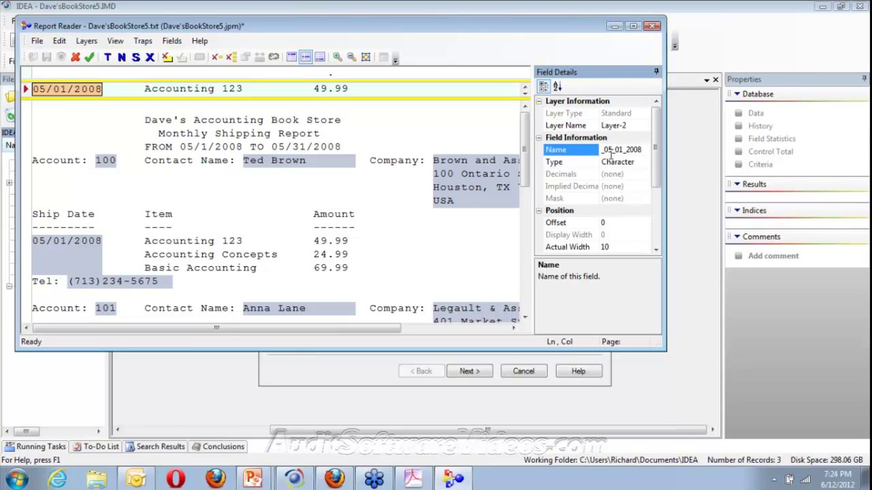
text(DATE)
click(619, 162)
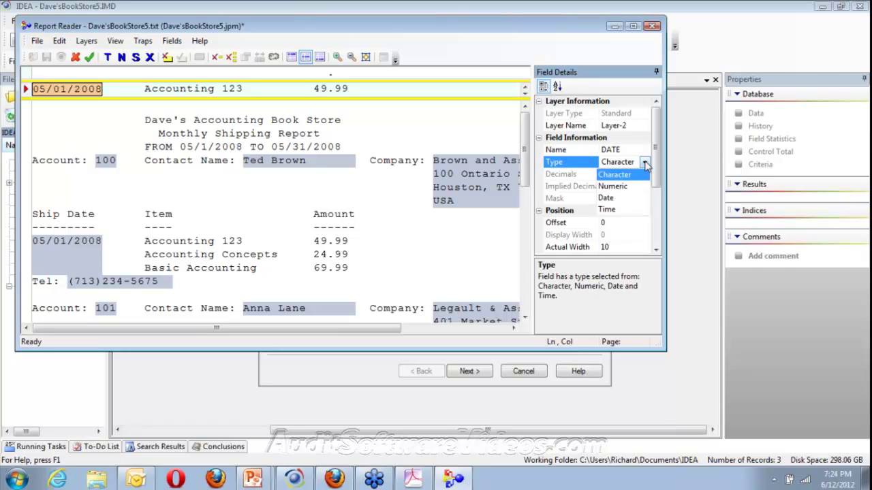
click(605, 197)
click(615, 199)
text(mm/dd)
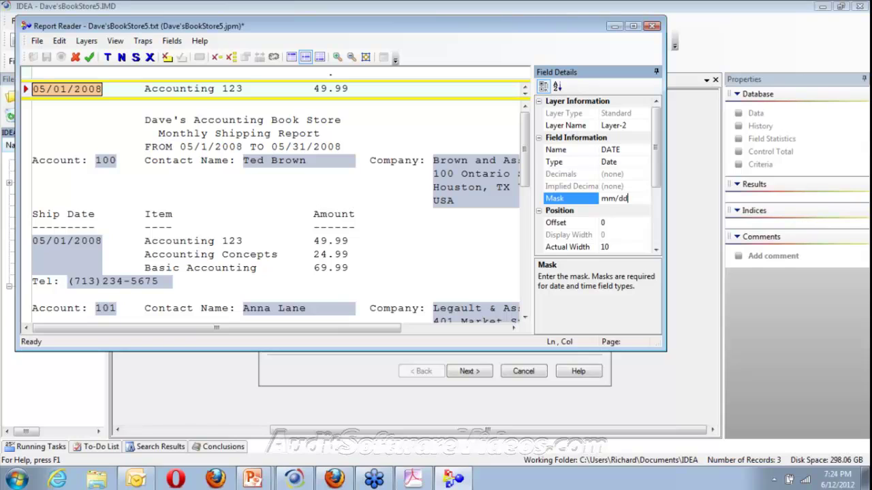
text(/yyyy)
key(Return)
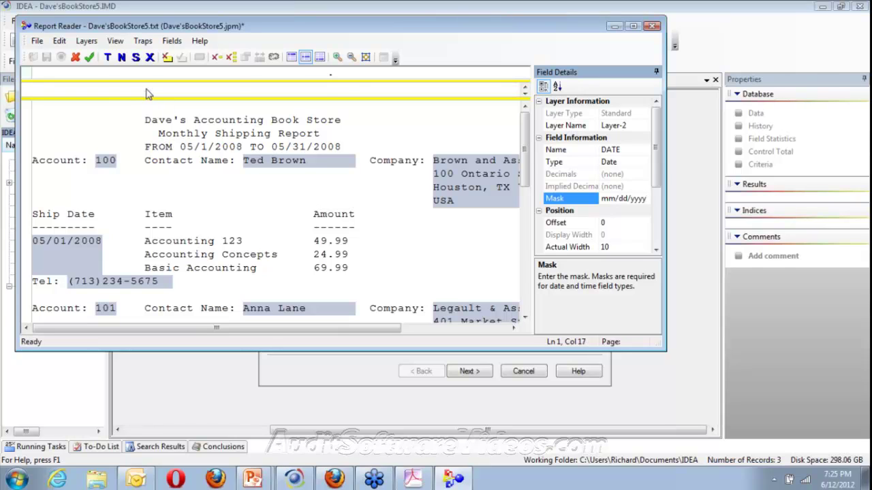
- Define a 22-character field over the item text and name it Title
drag(238, 89, 295, 89)
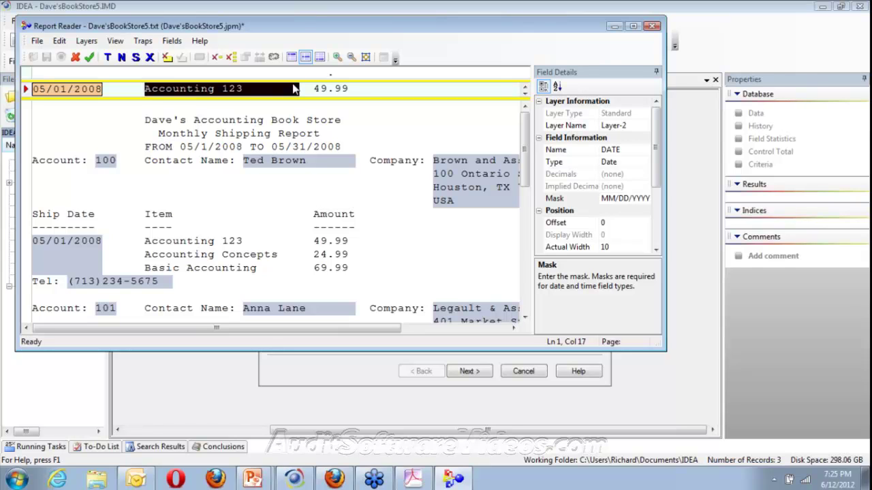
drag(294, 89, 298, 89)
text(Title)
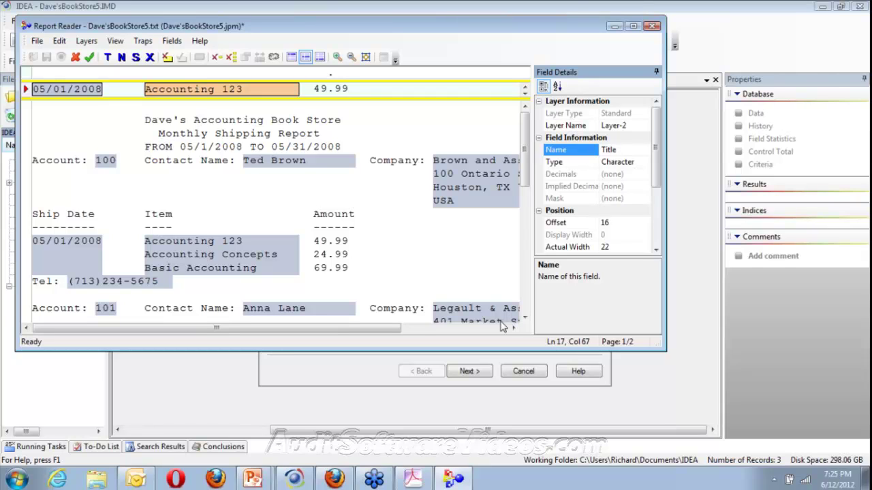
click(307, 244)
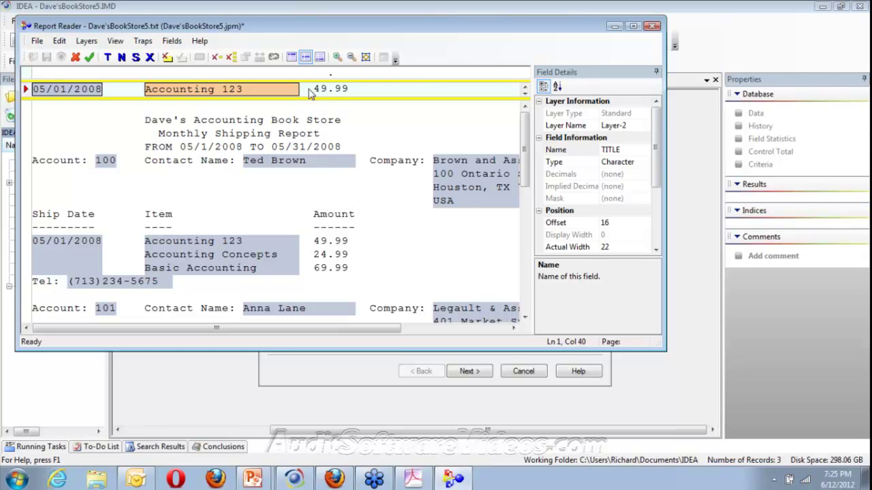
- Define a 6-character numeric field over the amount, name it Value, and save the layer
drag(308, 92, 348, 91)
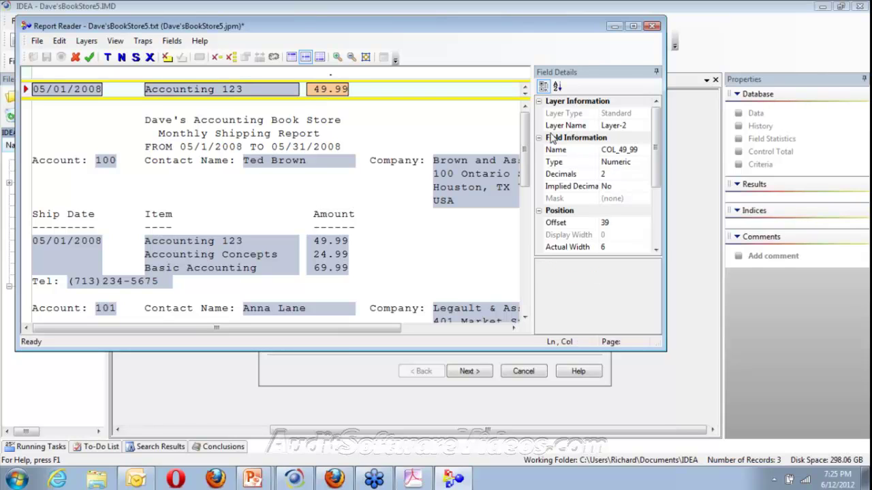
click(612, 149)
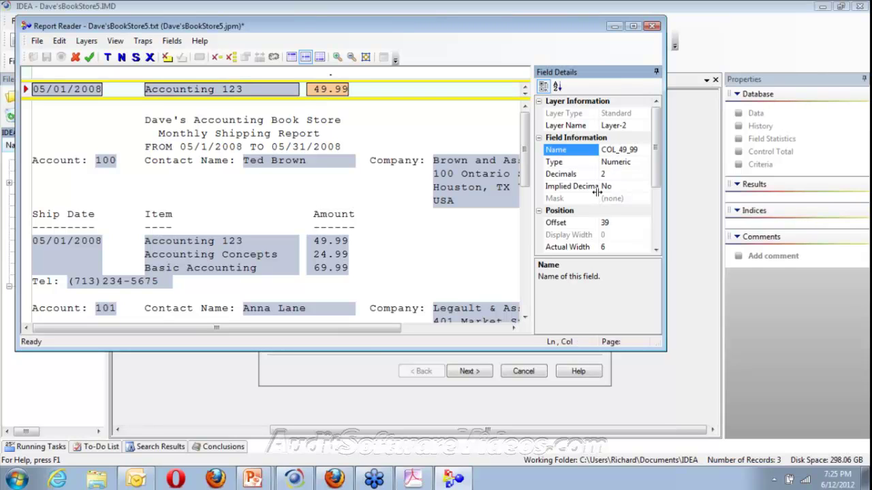
click(601, 222)
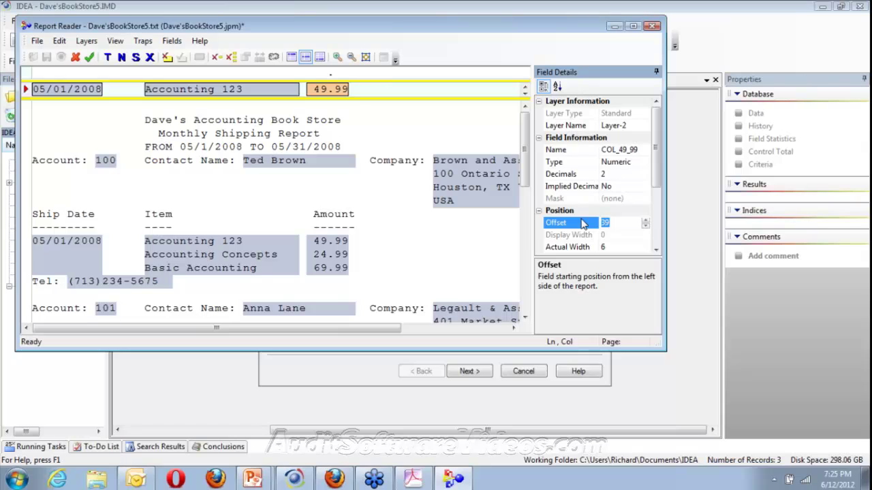
click(621, 149)
double_click(621, 150)
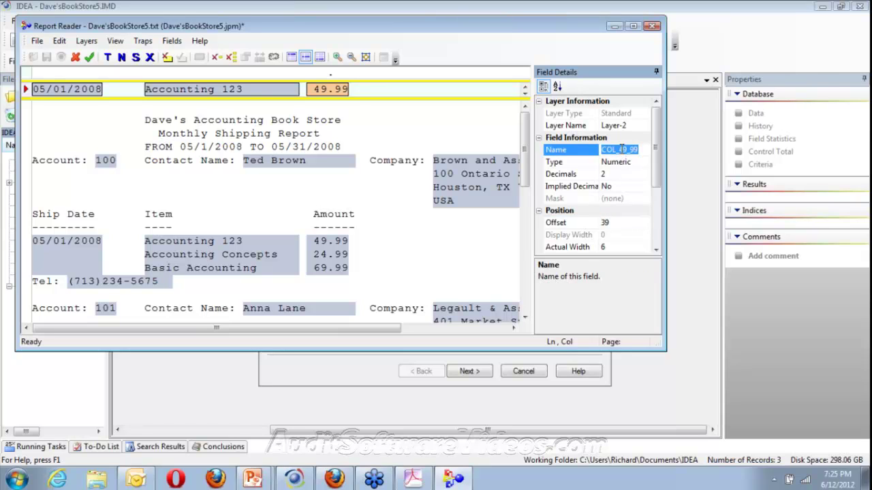
text(Value)
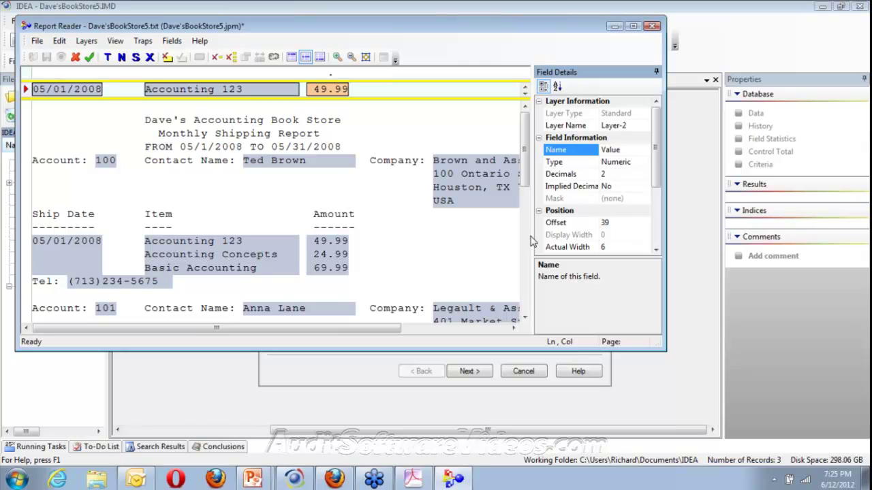
click(89, 58)
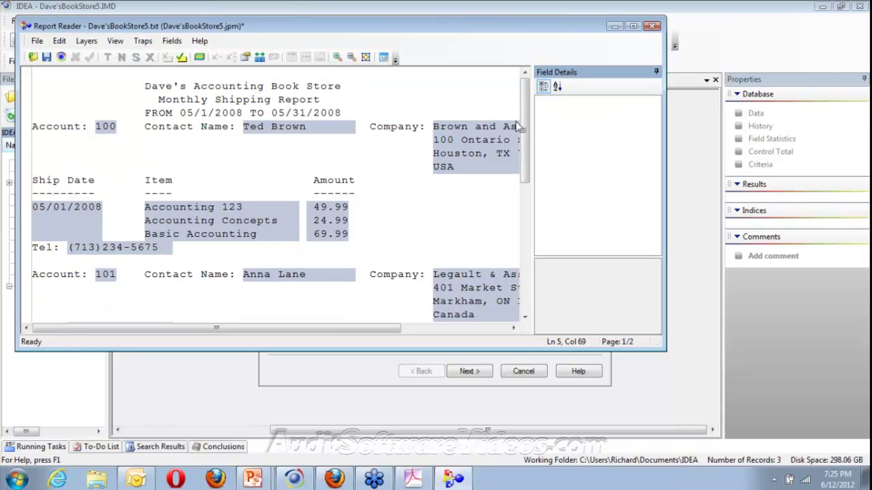
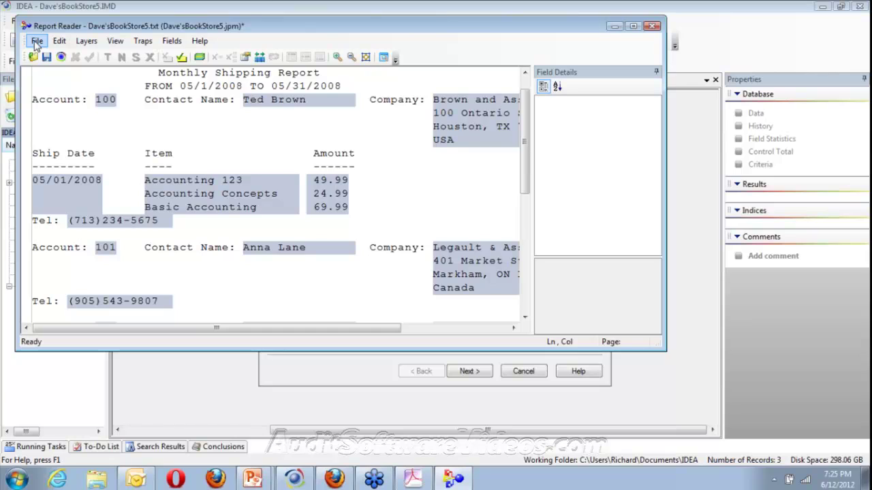
- Preview the database built from the current layers, check its address, date, title and value columns, refresh it and close the preview
click(384, 57)
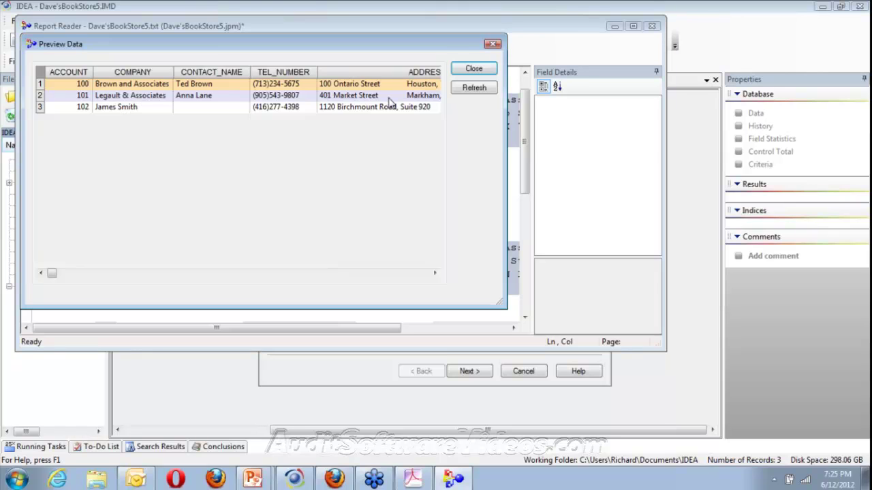
click(345, 273)
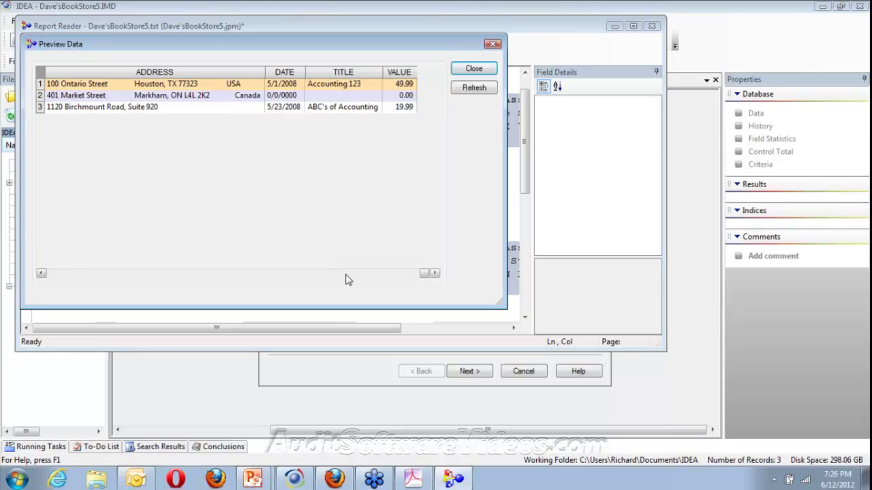
click(475, 87)
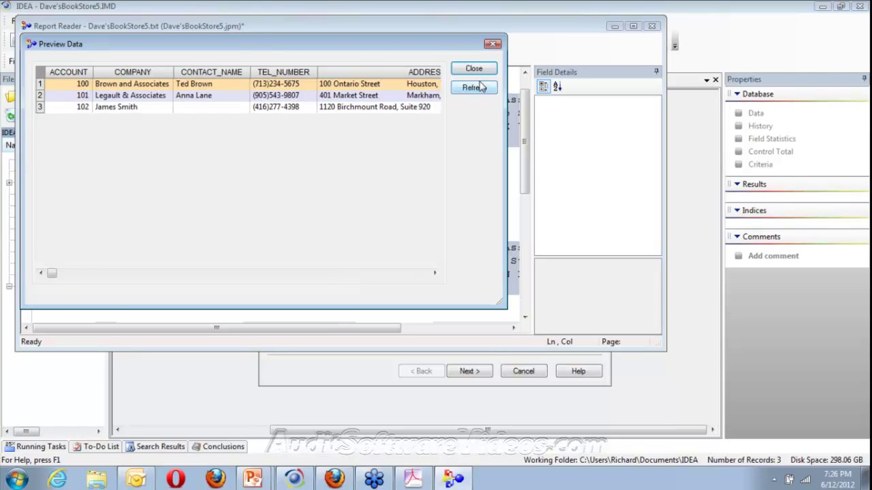
click(474, 68)
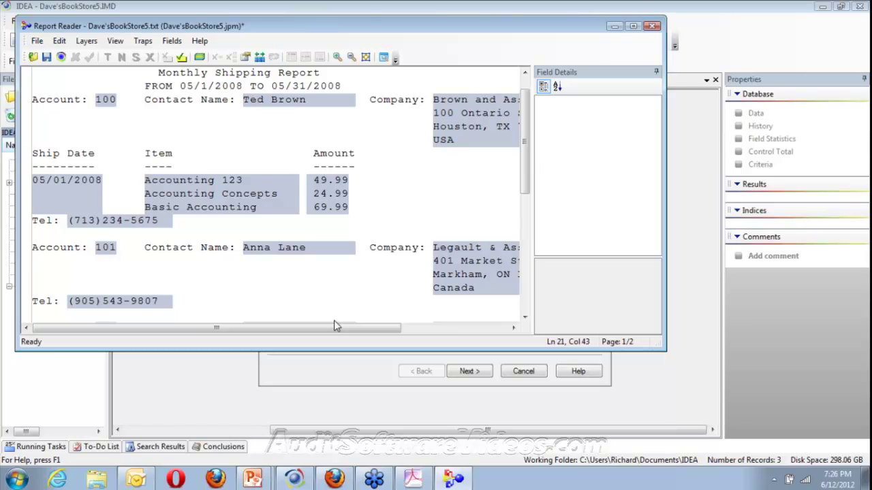
- Open Layer-2 for editing, inspect the details of its Title field, and leave the layer editor
click(87, 41)
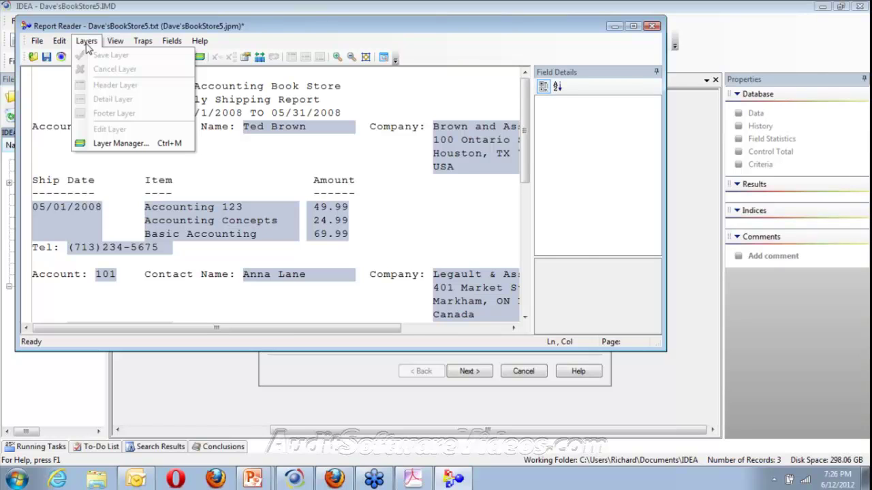
click(121, 143)
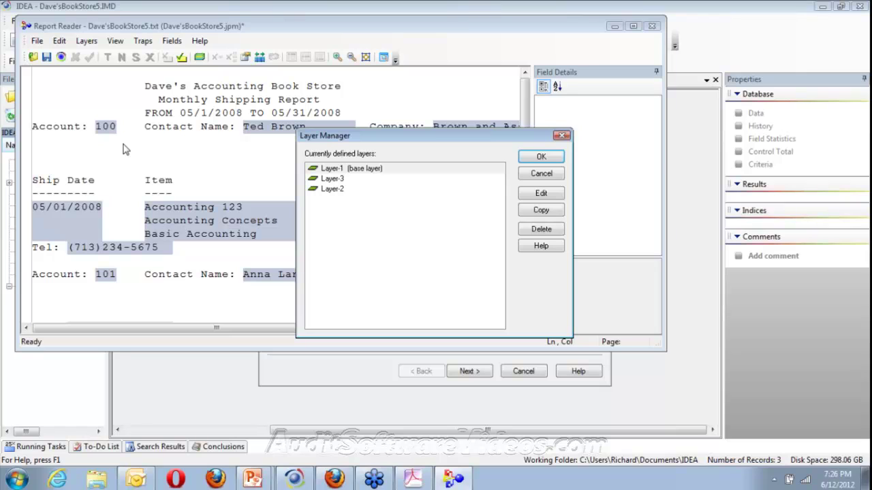
click(329, 190)
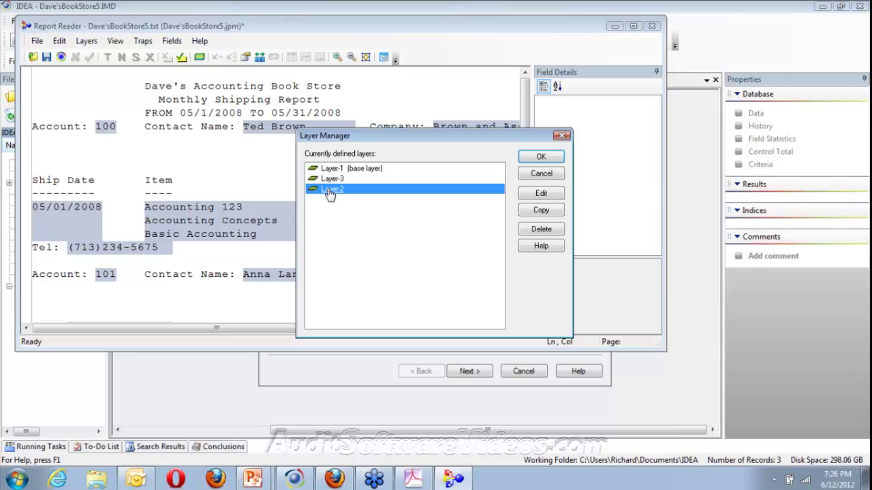
click(541, 194)
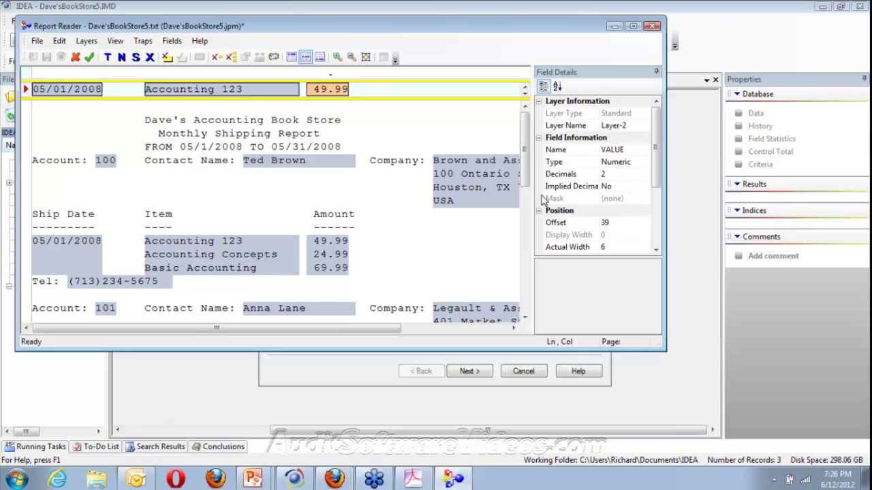
click(212, 267)
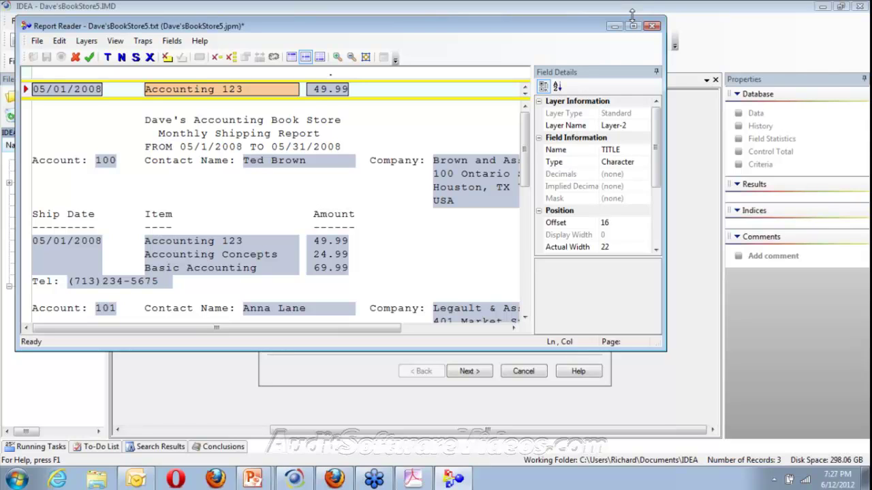
click(652, 25)
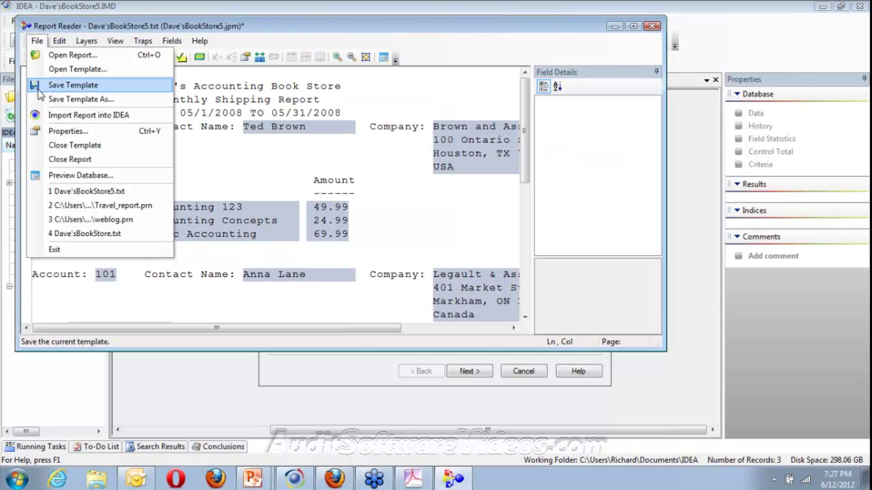
- Import the report into IDEA, replacing the template Dave'sBookStore5.jpm and using Dave'sBookStore51 as the database name
click(68, 115)
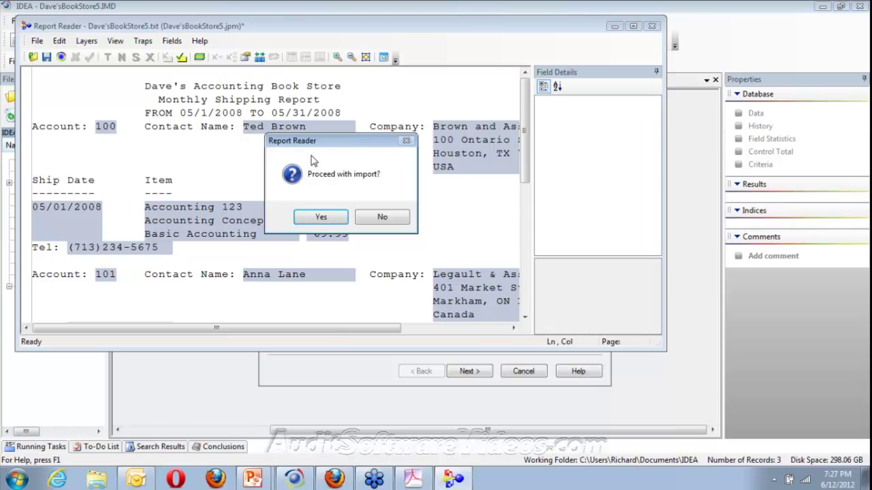
click(337, 216)
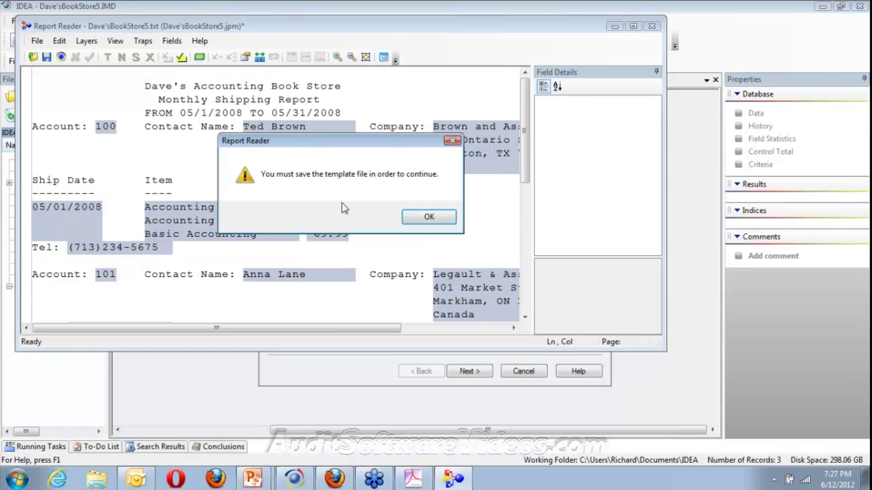
click(429, 217)
key(Return)
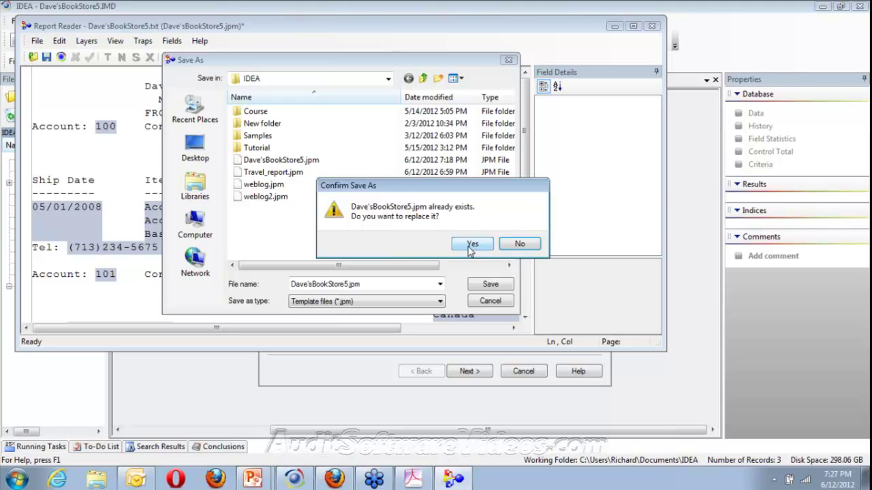
click(471, 245)
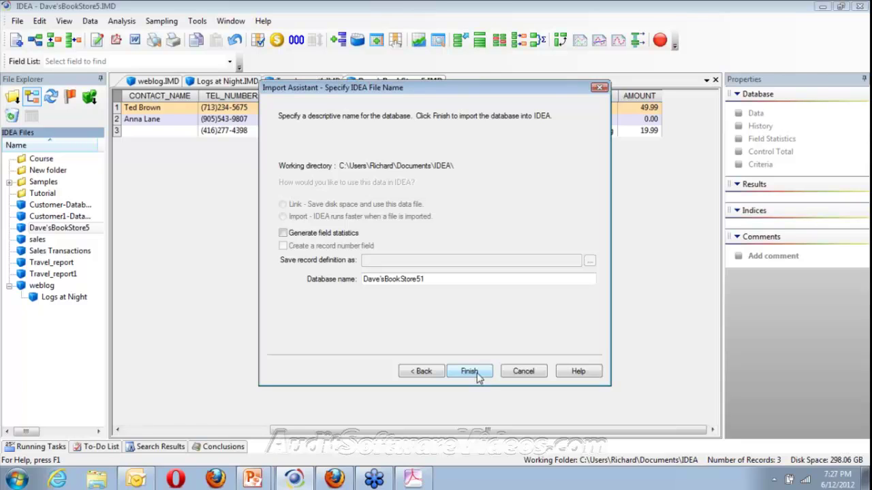
click(478, 377)
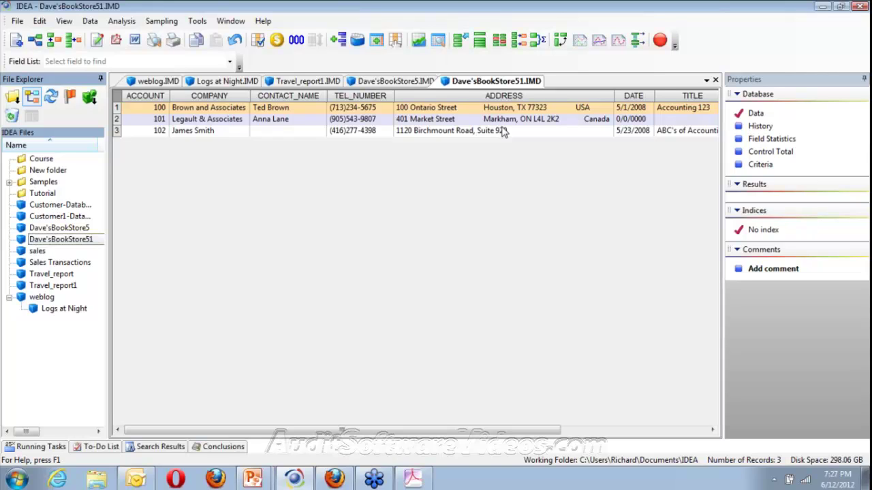
- Check the title and value columns of the imported database, and close Dave'sBookStore51 and Dave'sBookStore5
click(683, 108)
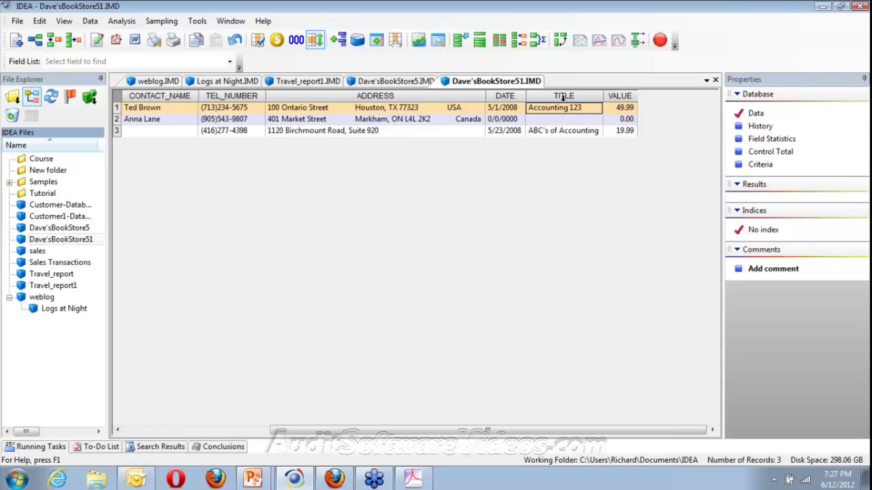
key(ctrl+F4)
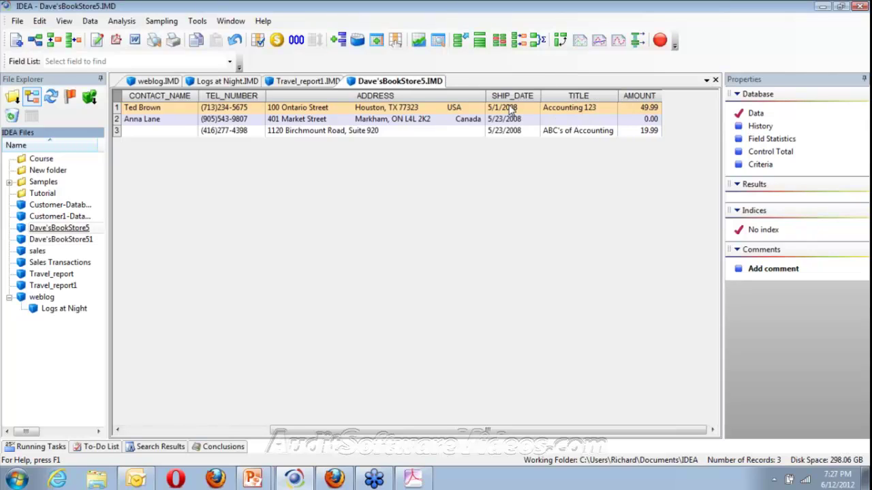
click(715, 81)
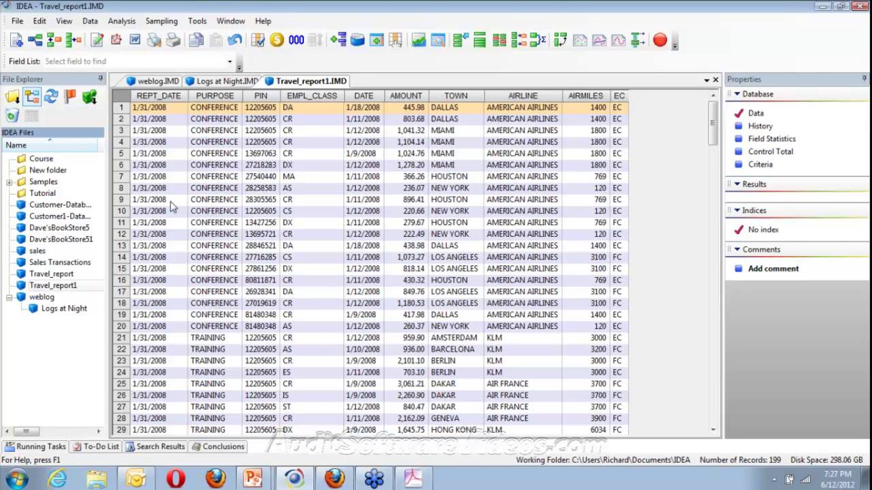
- Start a new Print Report and Adobe PDF import of Dave'sBookStore5.txt from the Tutorial folder and open it in Report Reader
click(17, 21)
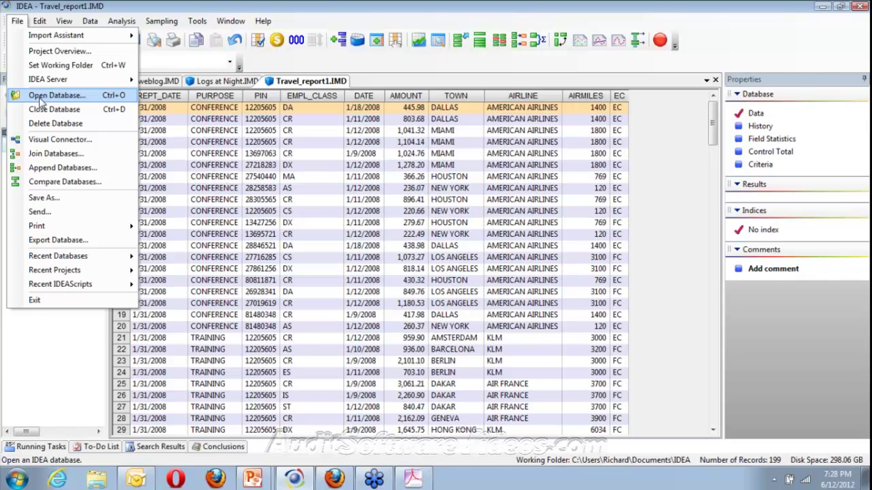
click(56, 34)
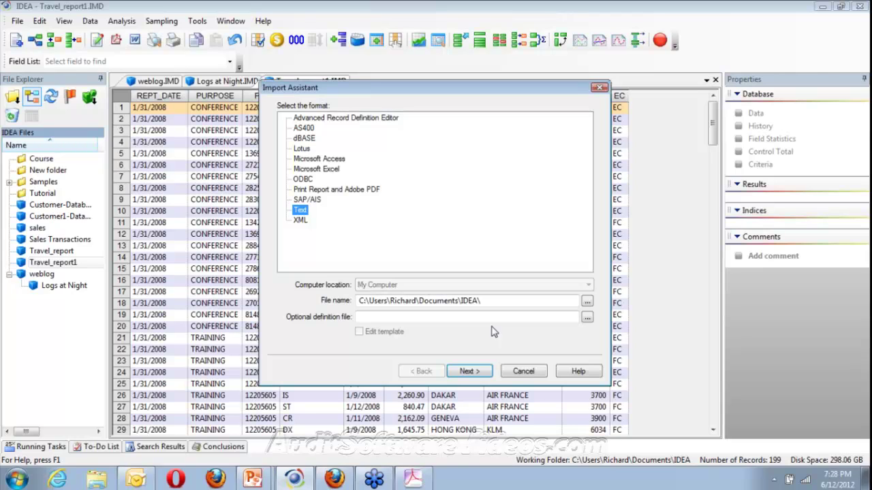
click(586, 301)
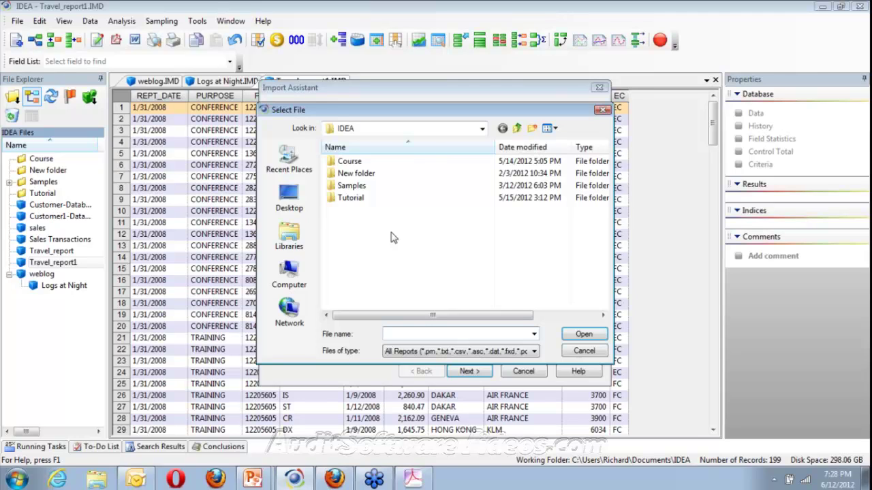
double_click(351, 197)
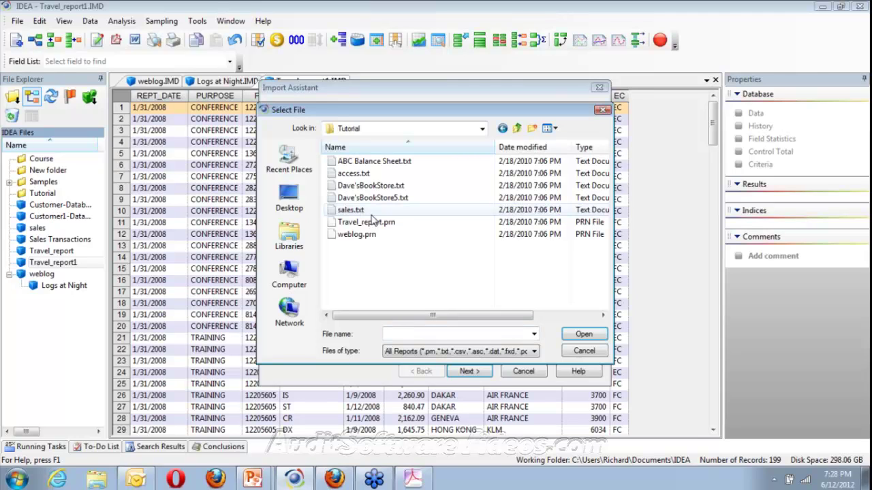
double_click(382, 197)
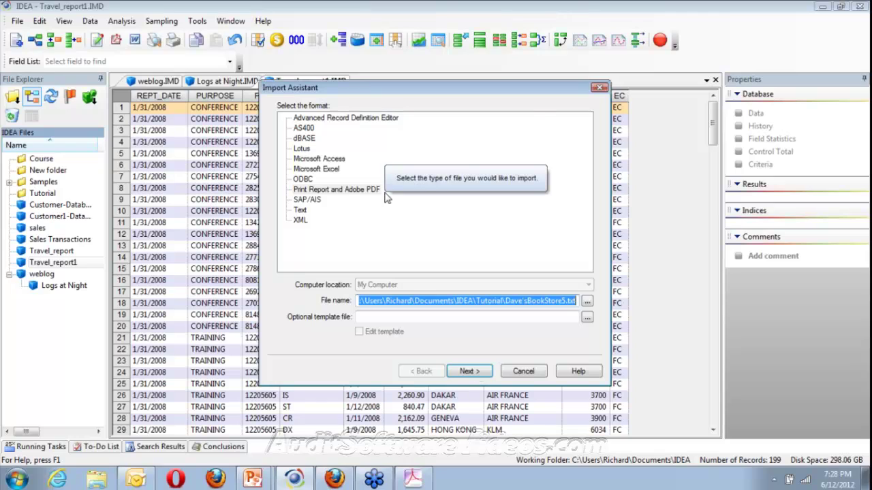
click(480, 373)
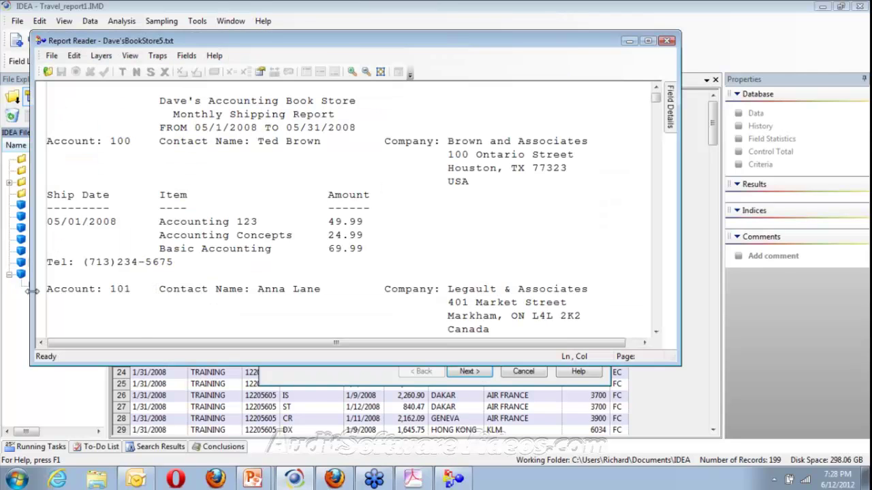
- Create a standard layer from the four-line block running from the first account line to the country line
click(432, 135)
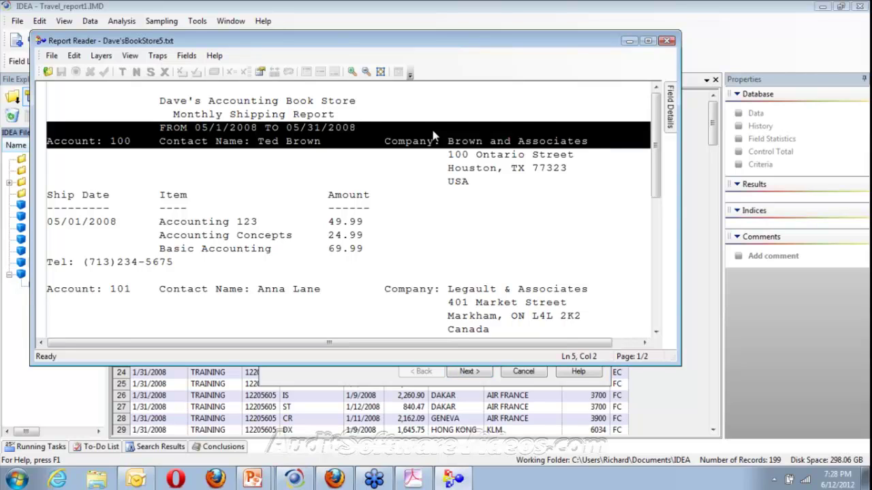
drag(433, 135, 568, 183)
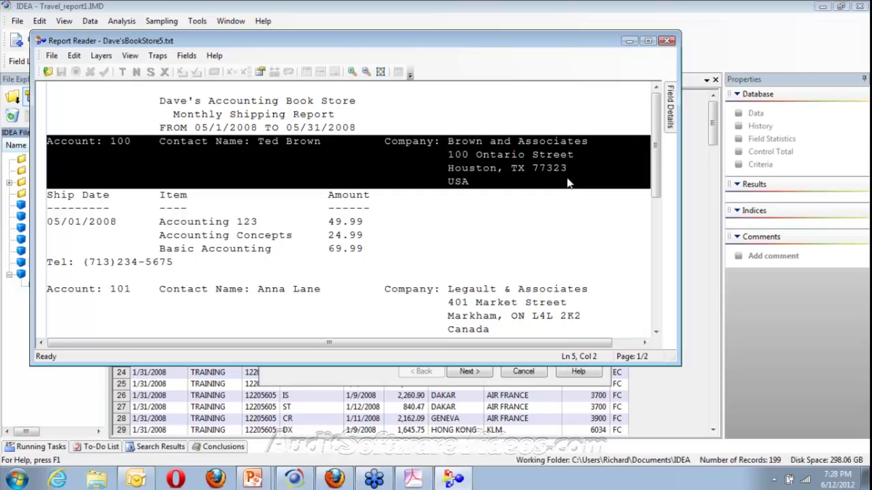
key(ctrl+t)
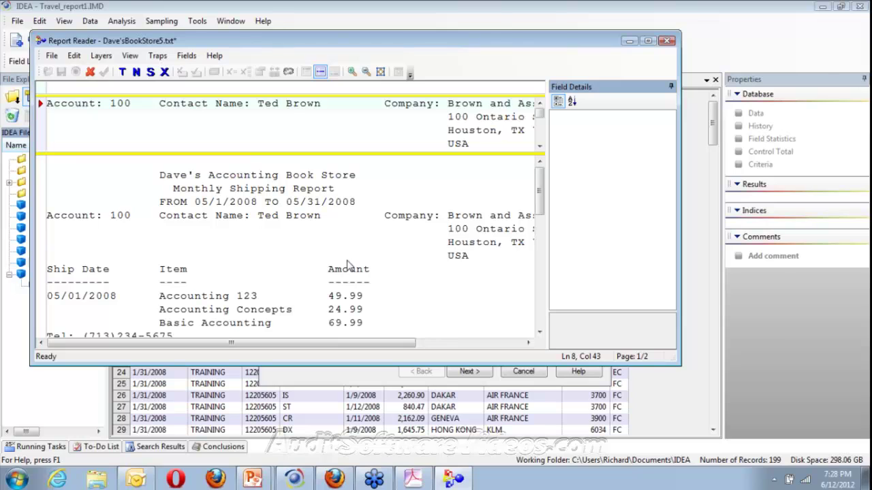
- Set an Acc text trap for the layer and define a 3-character numeric field over the account value, named Acct No
drag(47, 104, 130, 106)
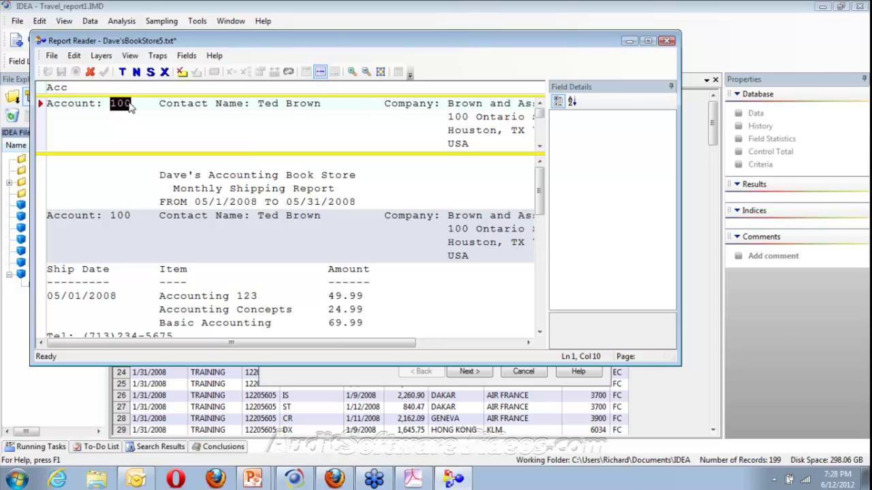
drag(131, 107, 134, 103)
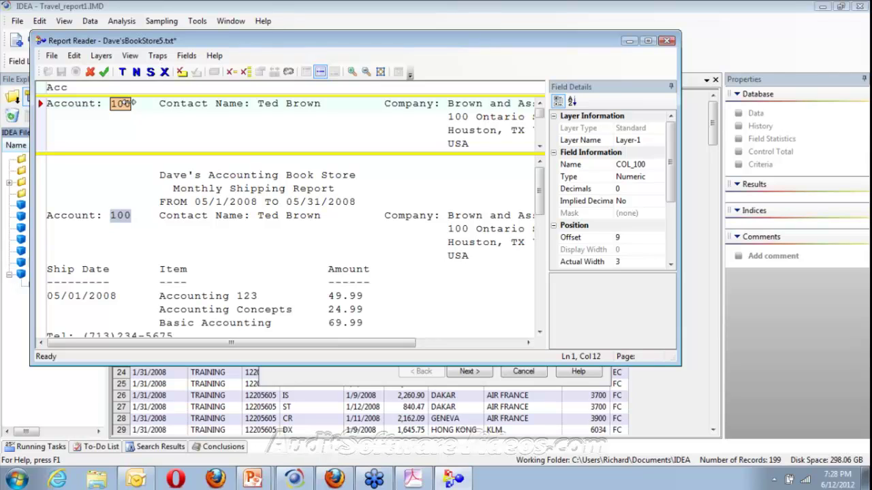
click(630, 164)
text(Acct No)
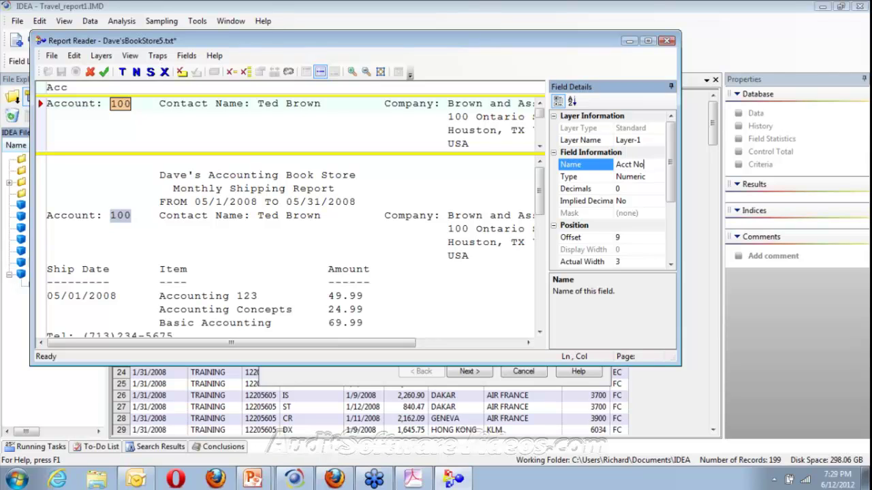
click(436, 217)
- Define a 16-character field over the contact's name and name it Contact Name
drag(258, 104, 371, 103)
click(632, 164)
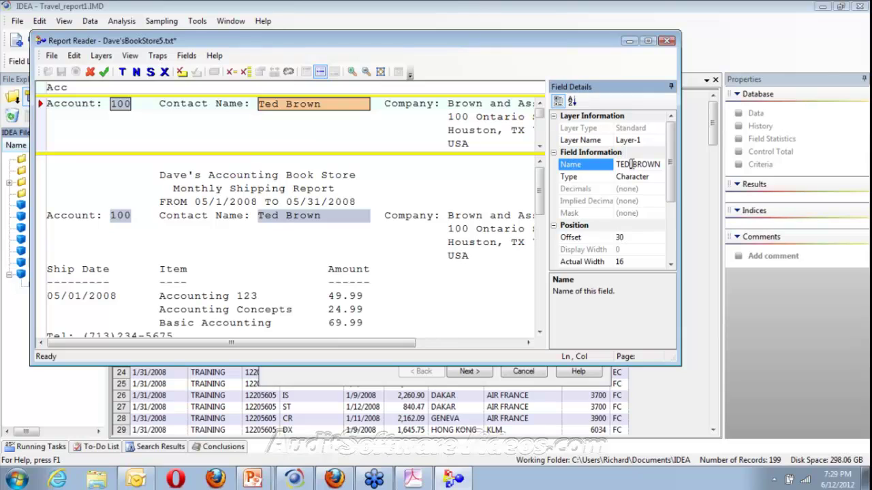
double_click(633, 165)
text(Contact Name)
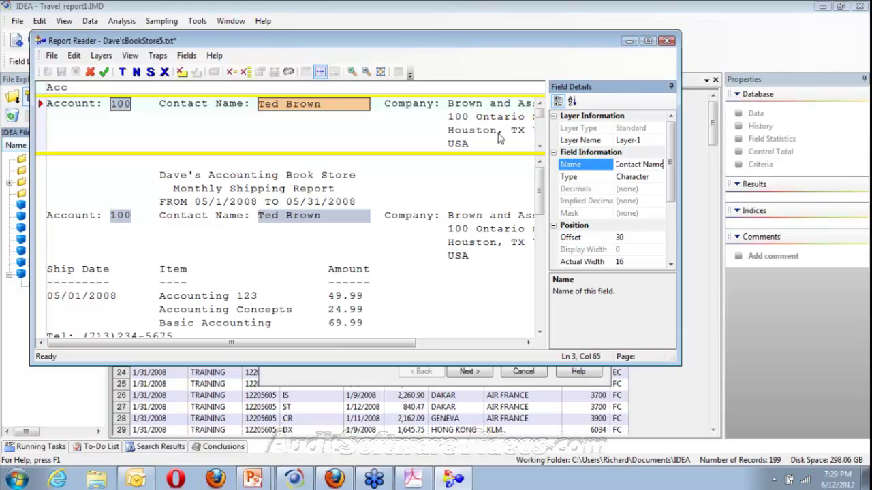
- Define a 32-character field over the company value in the base layer and name it Company
drag(449, 104, 506, 103)
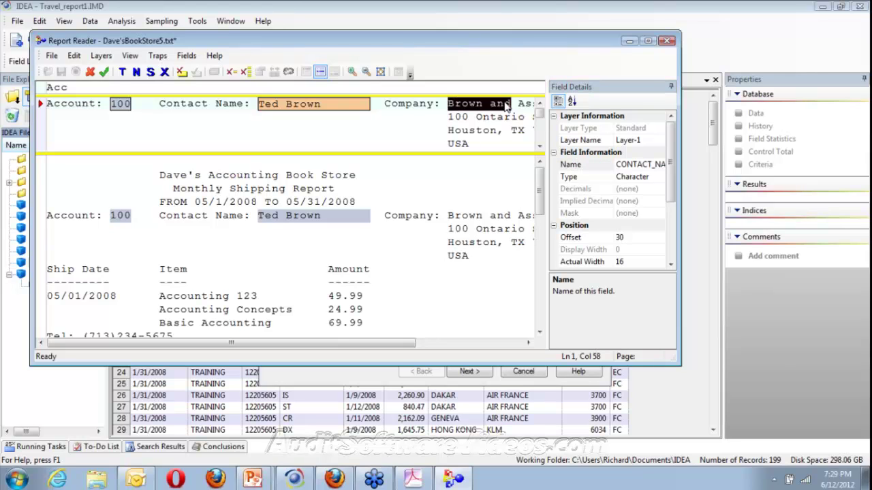
drag(505, 106, 530, 107)
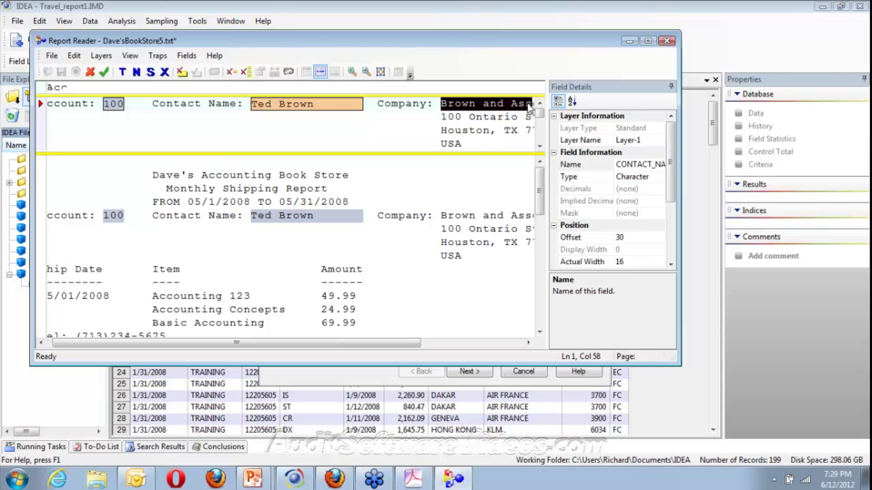
drag(530, 108, 534, 107)
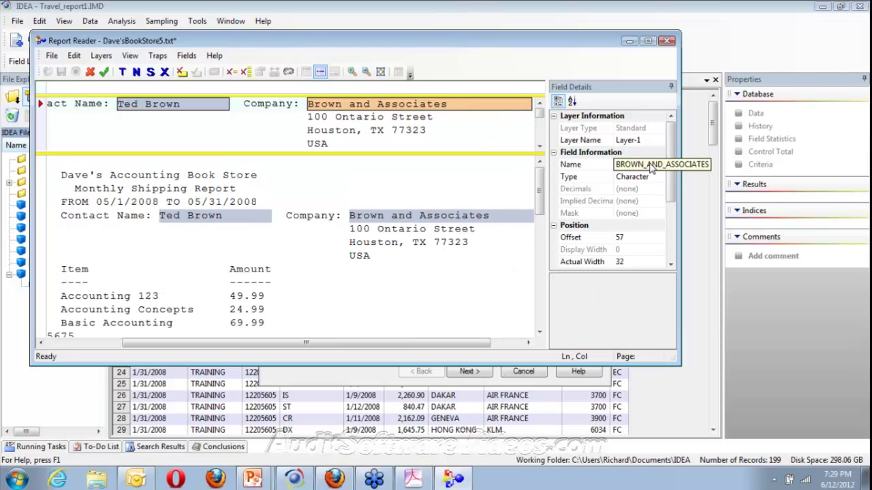
click(650, 165)
text(Compan)
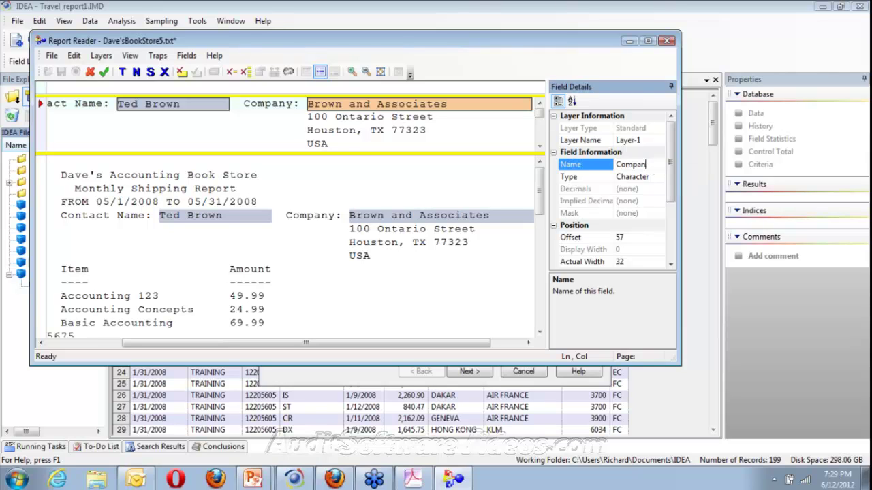
text(y)
- Define a 32-character multi-line address field starting at the street line with a line length of 3, and save the layer
drag(314, 116, 415, 121)
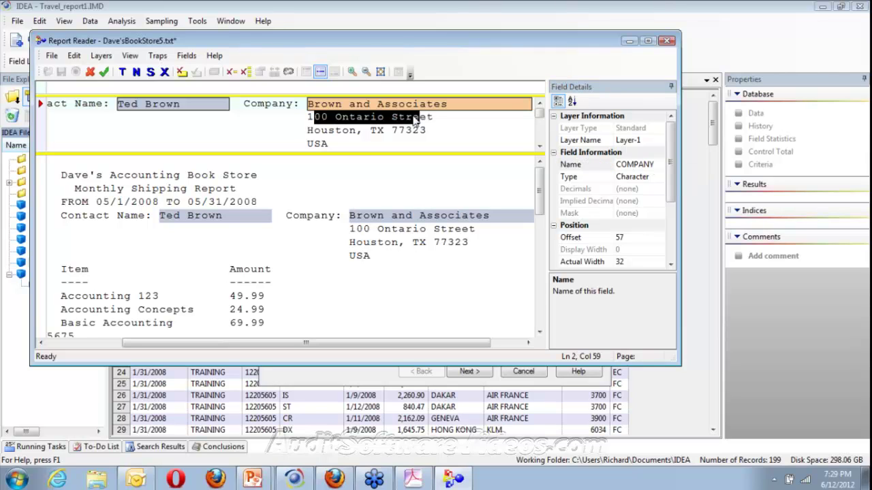
click(327, 129)
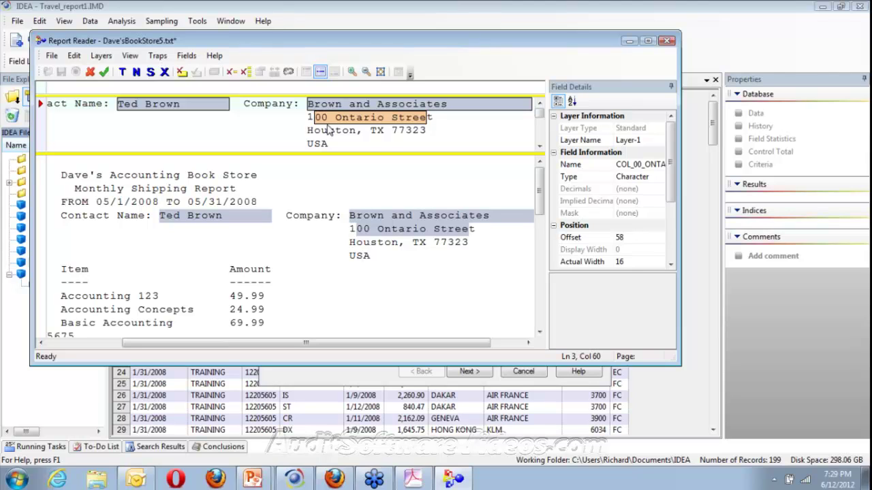
drag(310, 118, 430, 118)
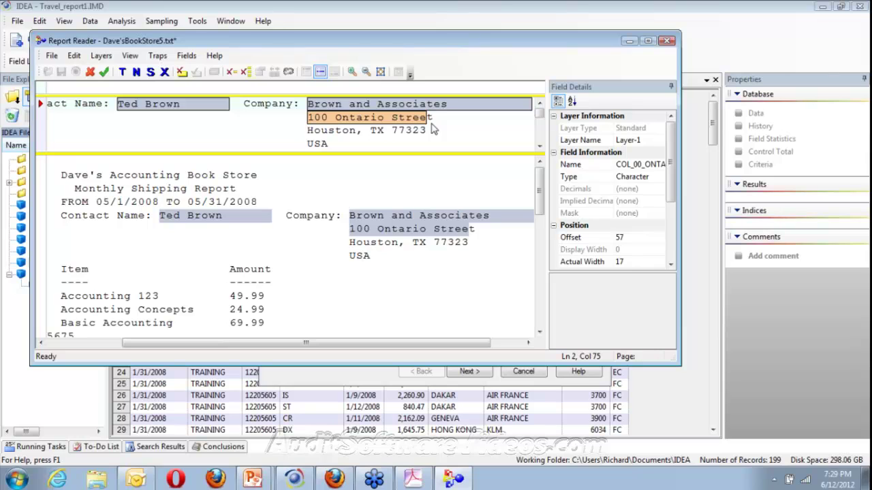
drag(433, 129, 545, 125)
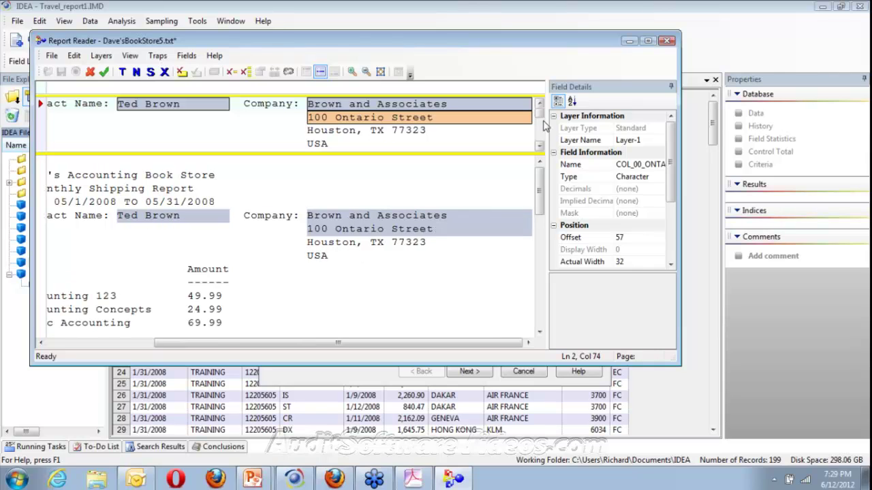
scroll(613, 205, down, 3)
click(621, 213)
text(3)
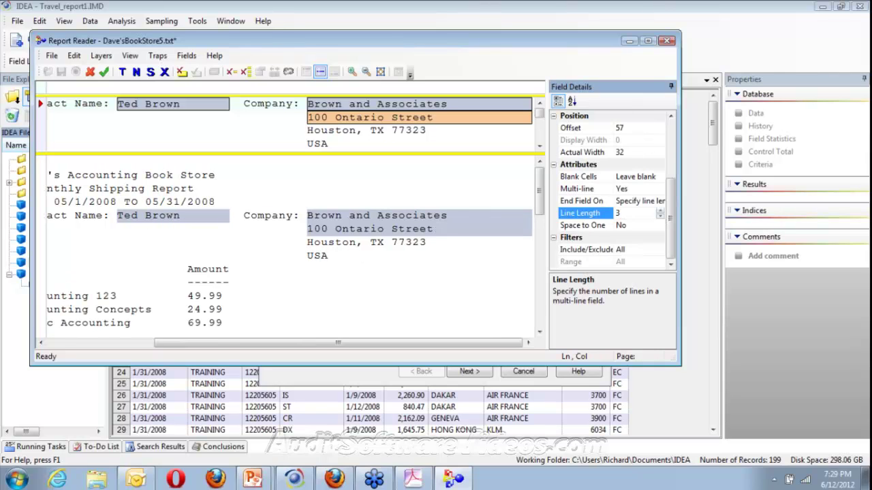
key(Return)
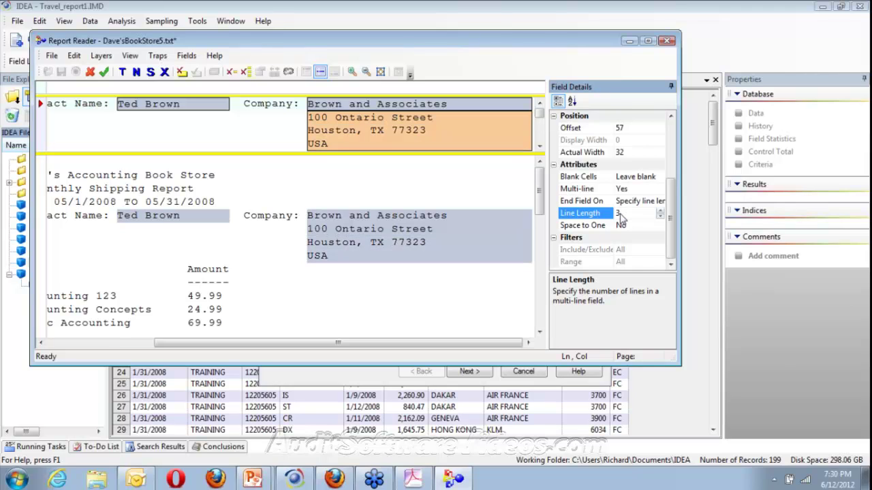
click(103, 72)
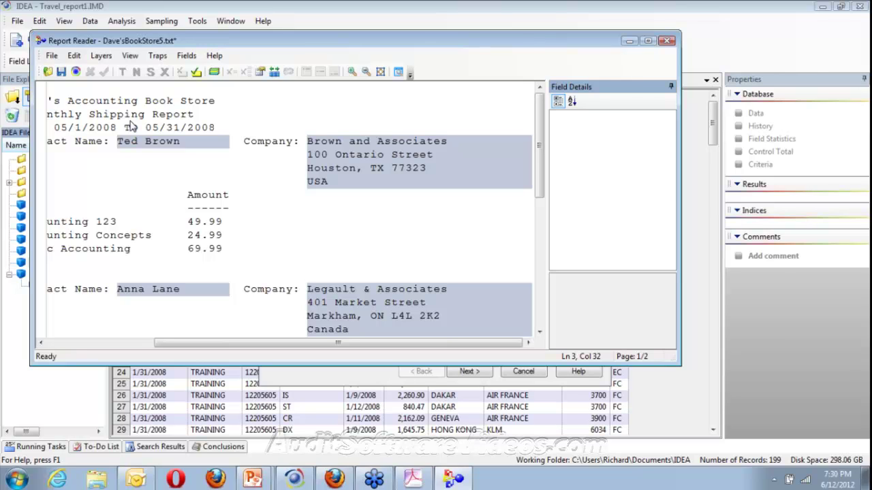
- Create a standard layer from the first shipment line with a decimal-point trap and define a 10-character field over its date
click(79, 228)
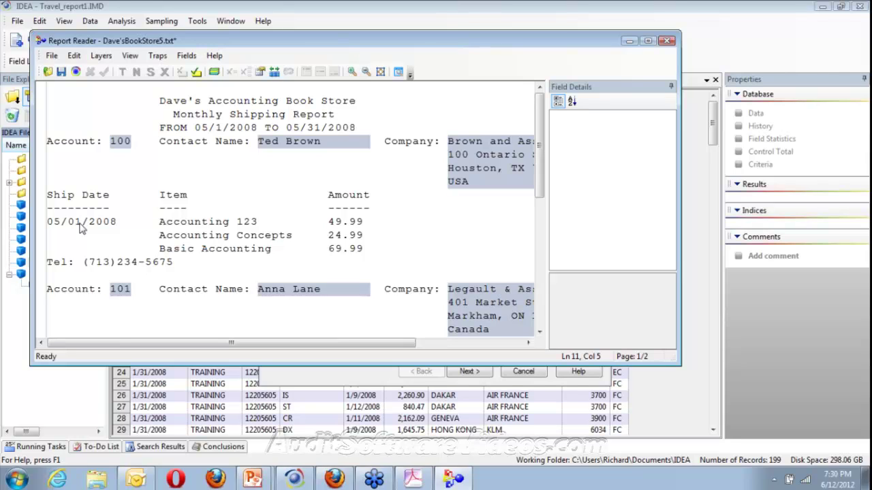
click(320, 71)
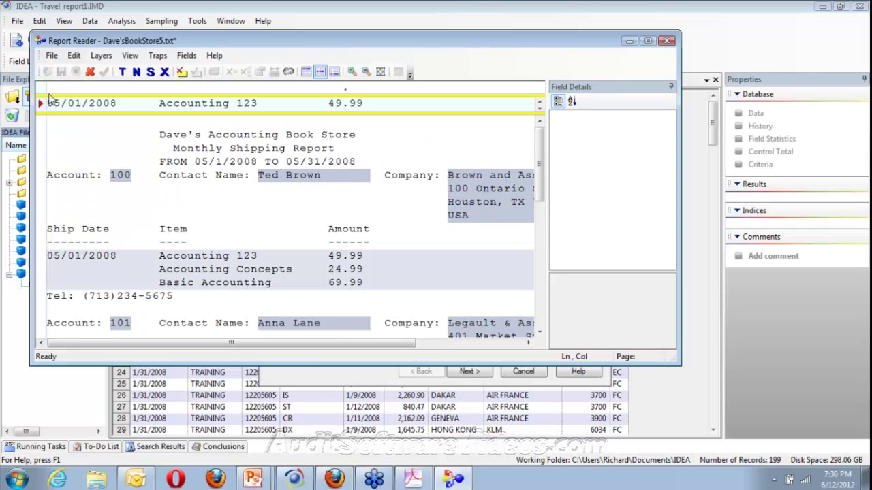
drag(49, 102, 116, 103)
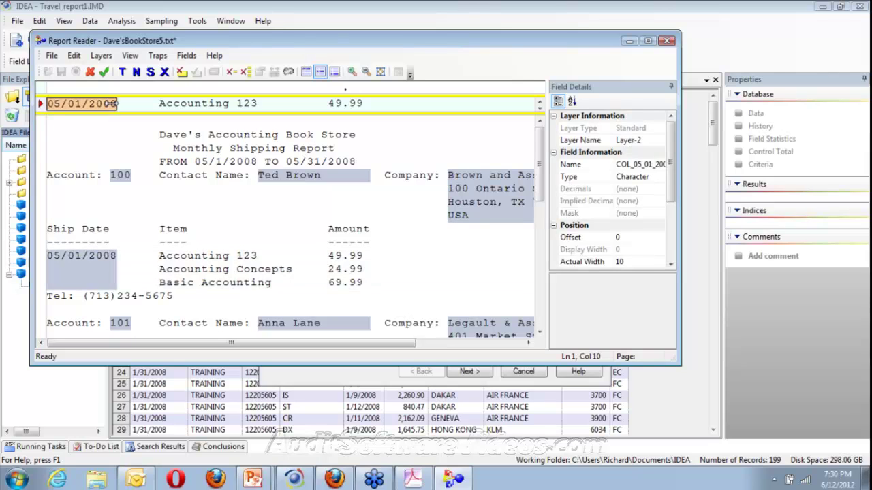
- Name the date field Ship Date and set its type to Date with the mask MM/DD/YYYY
click(634, 164)
key(BackSpace)
key(BackSpace)
key(BackSpace)
key(BackSpace)
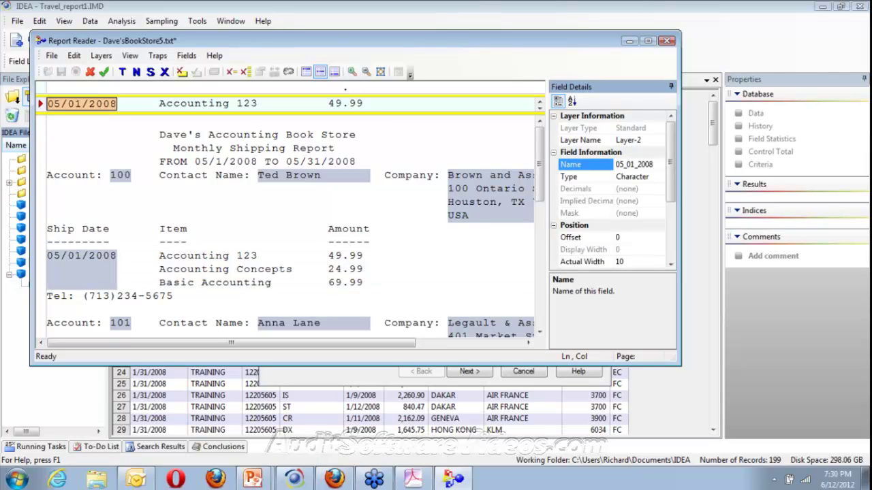
key(Delete)
key(Delete)
key(Delete)
key(Delete)
key(Delete)
key(Delete)
key(Delete)
key(Delete)
key(Delete)
key(Delete)
text(Ship Date)
click(626, 214)
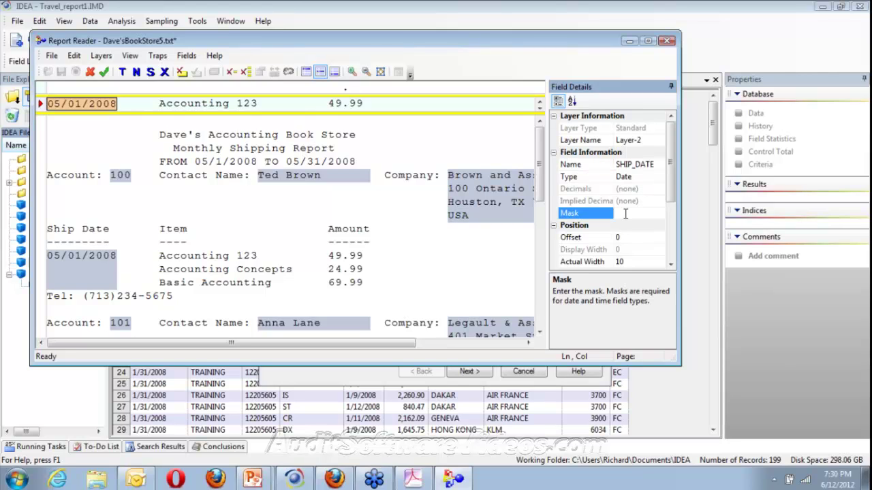
text(mm/dd/yyyy)
click(161, 263)
- Define a 22-character field over the item description in the shipment layer and name it Title
drag(159, 104, 313, 110)
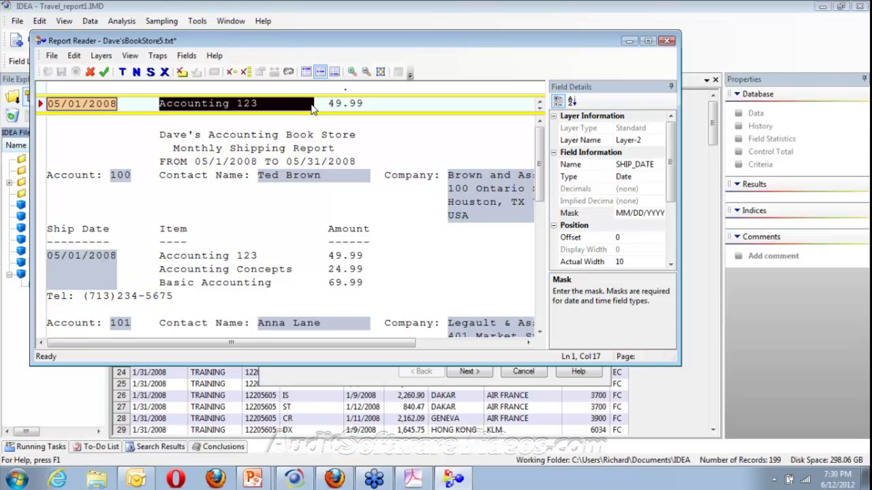
drag(313, 110, 313, 110)
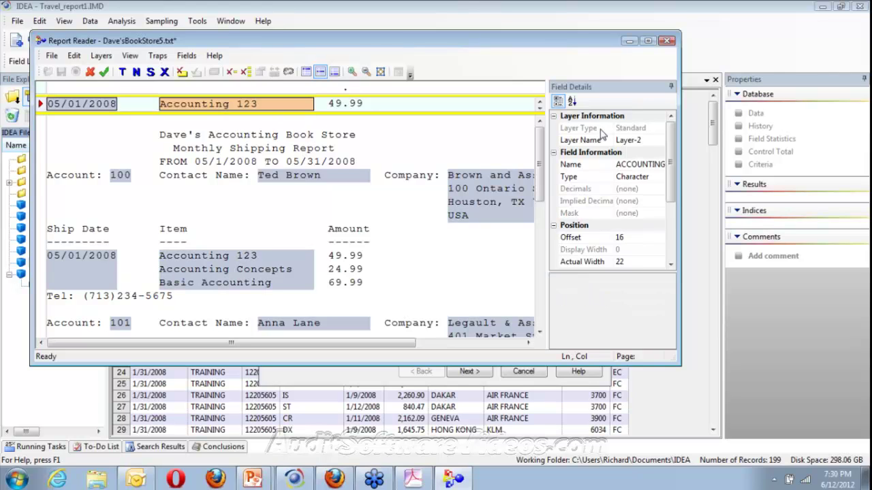
click(640, 164)
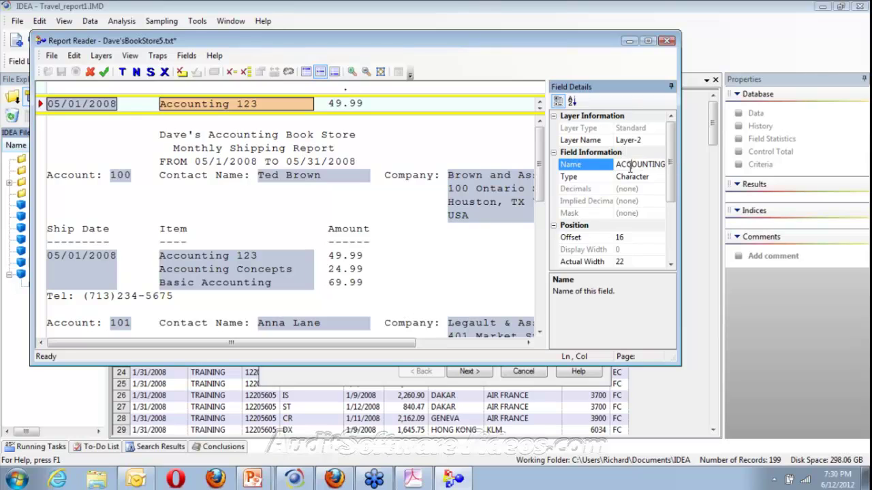
text(Title)
- Define a 7-character numeric field with 2 decimals over the shipment amount and save the layer
click(361, 106)
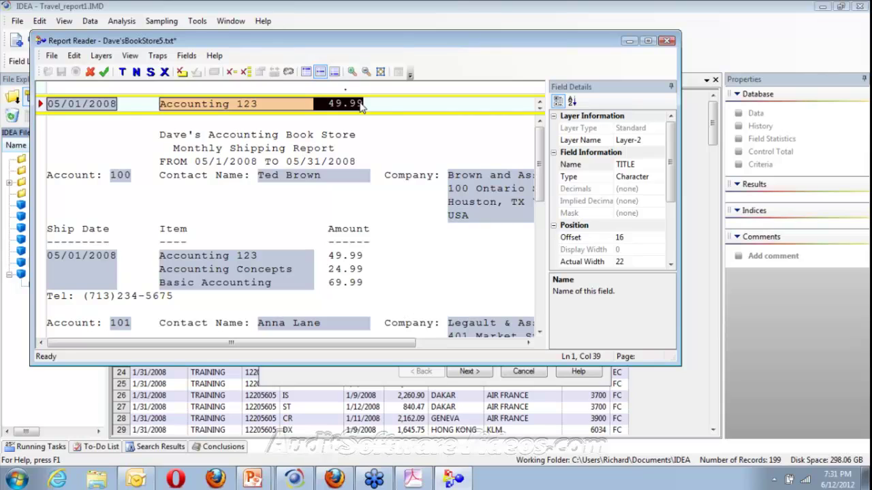
click(360, 104)
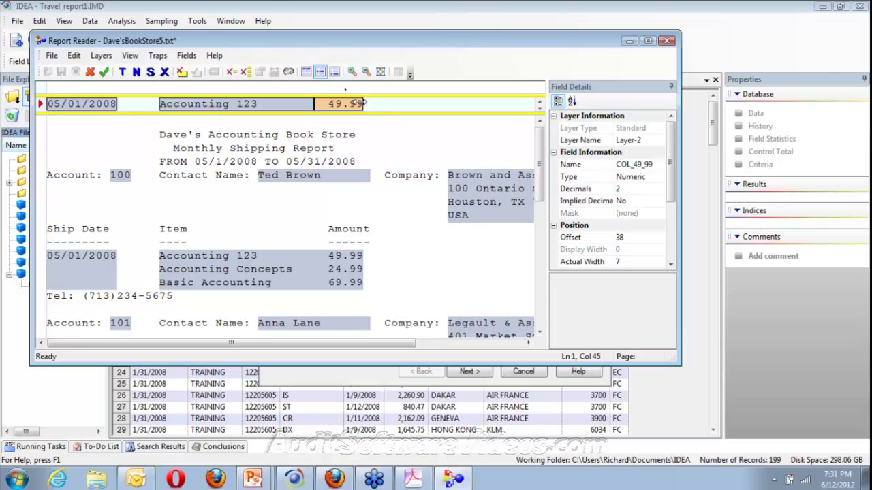
key(Return)
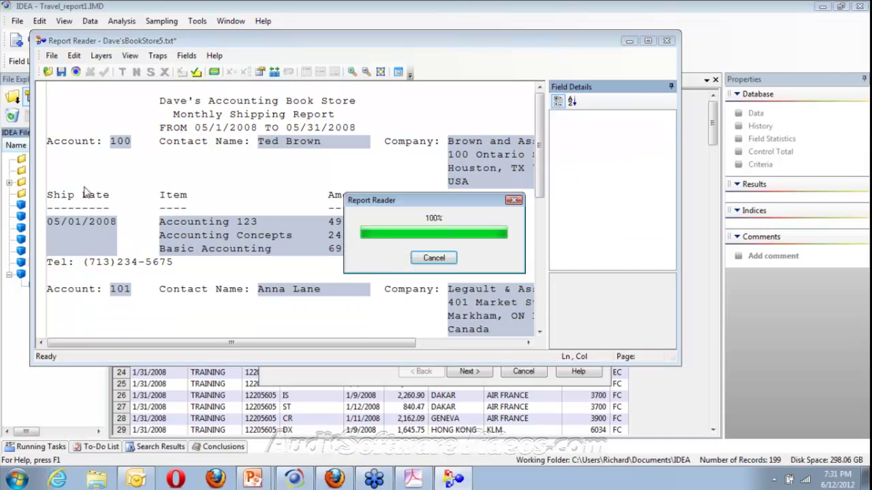
- Set the Company field to fill blank cells with the value from the previous record, with Multi-line set to No
click(660, 213)
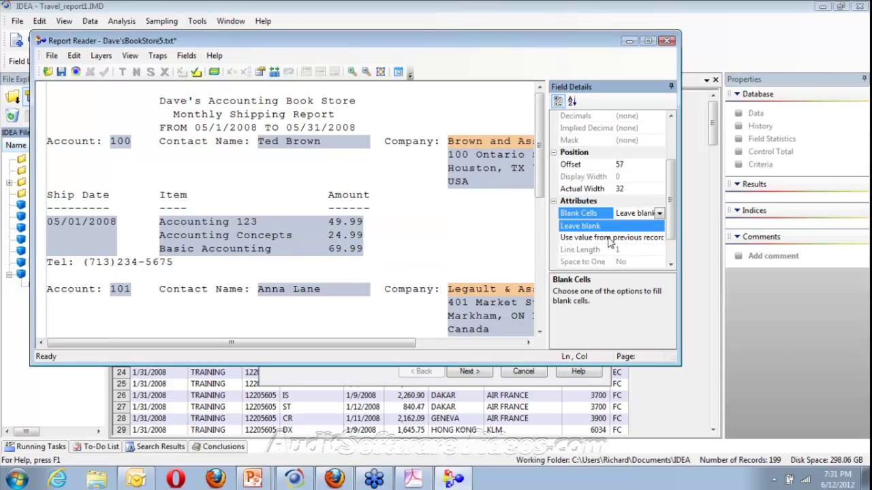
click(609, 238)
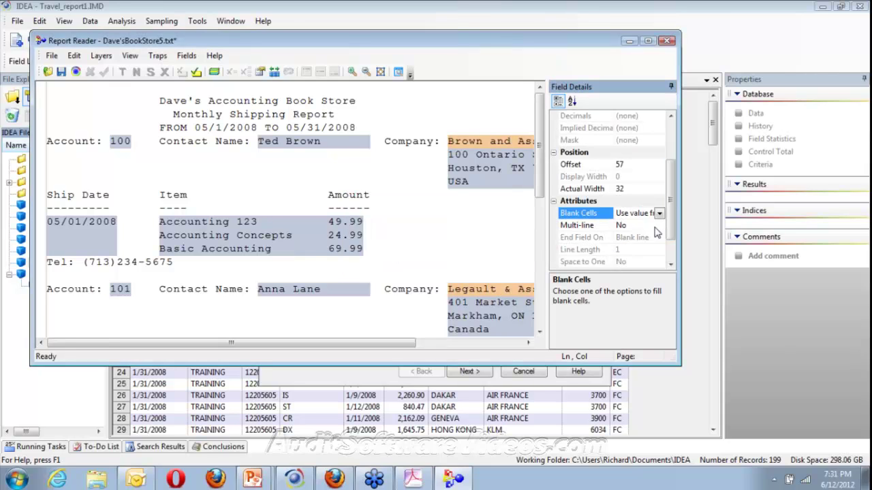
click(659, 213)
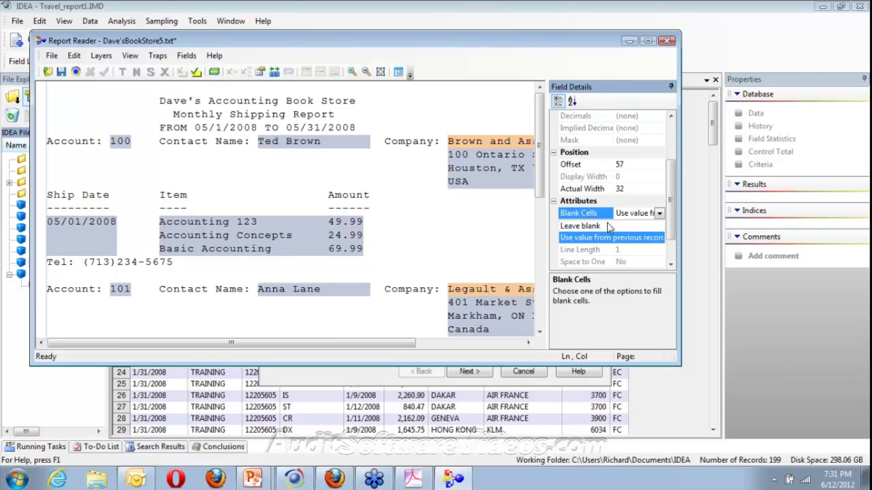
click(610, 226)
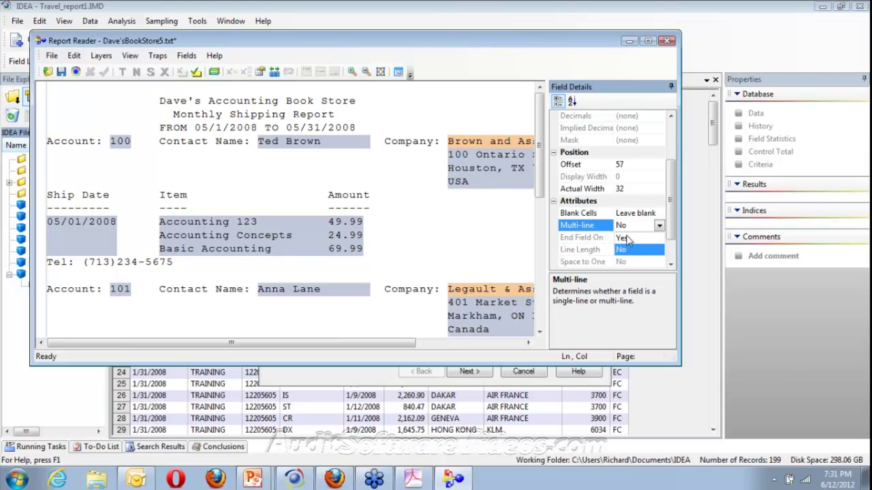
click(623, 238)
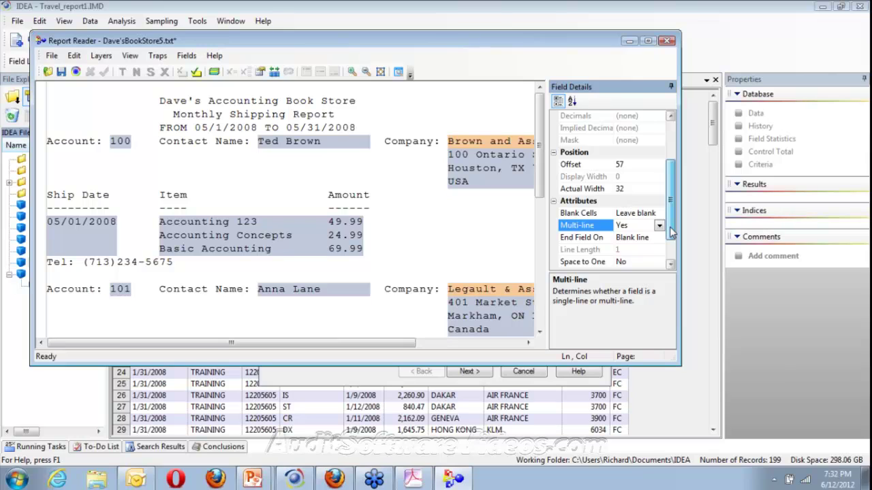
drag(671, 233, 644, 232)
double_click(643, 226)
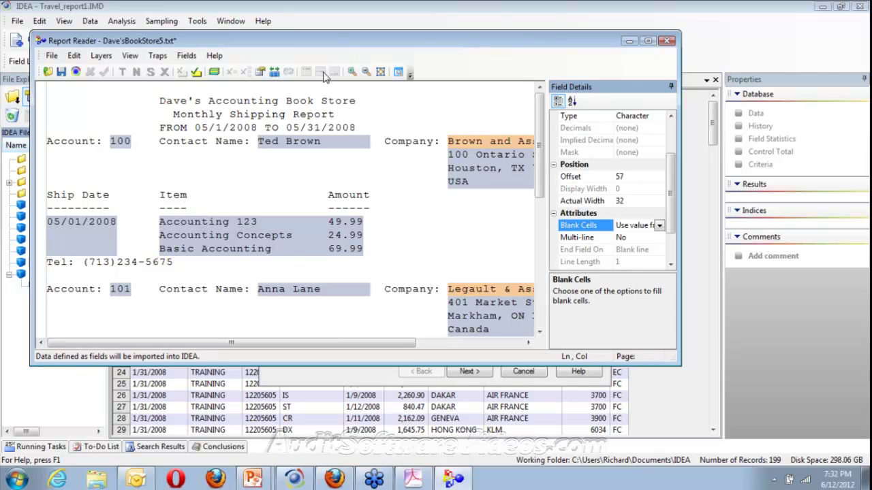
- Open the base layer Layer-1 for editing from the Layer Manager, and preview the extracted data
click(102, 56)
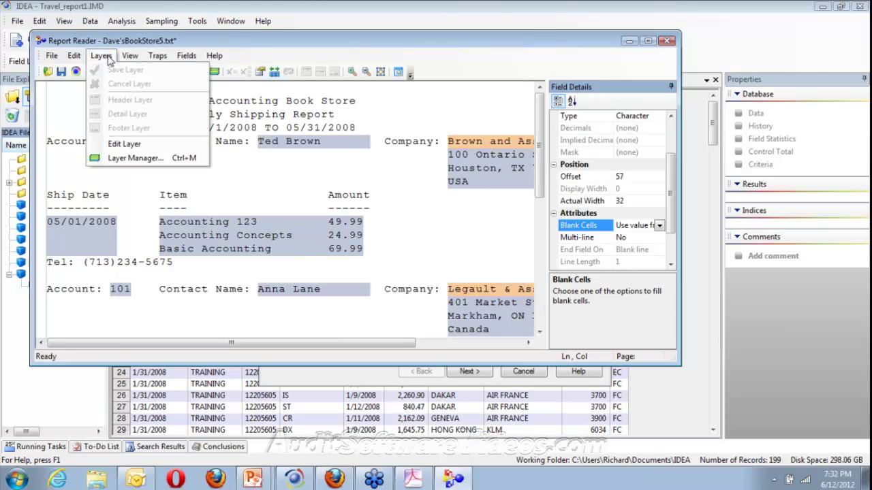
click(129, 158)
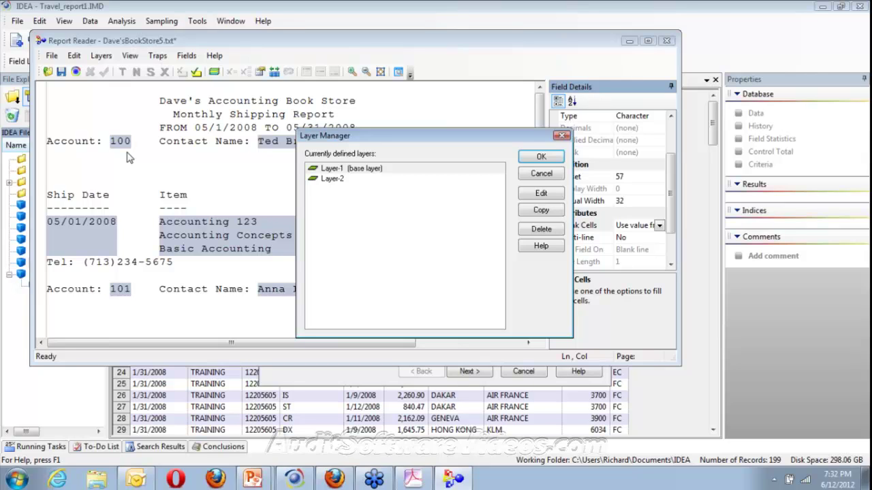
click(351, 169)
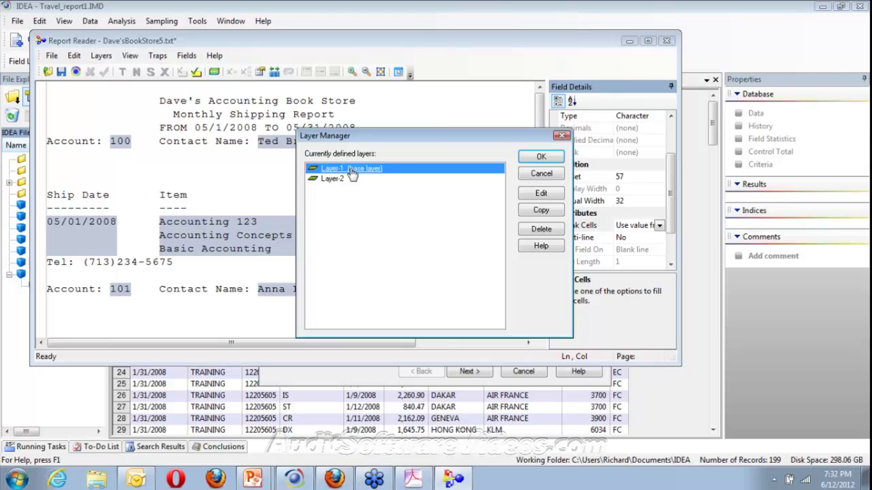
click(554, 195)
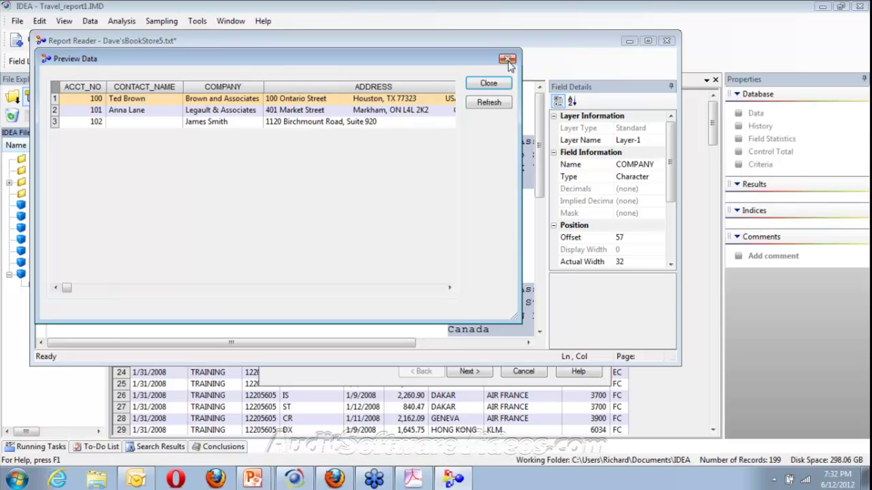
click(507, 60)
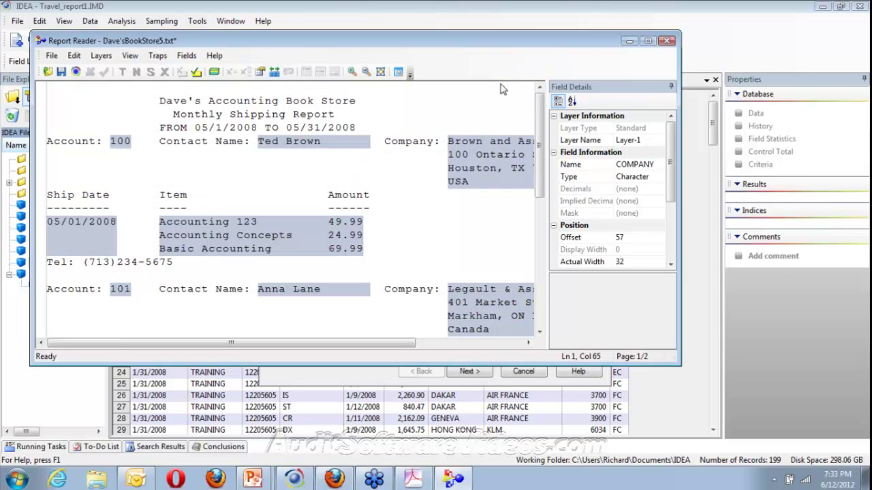
- Select the telephone line below the first account's shipment items
click(211, 233)
key(Left)
key(Left)
click(167, 252)
click(139, 262)
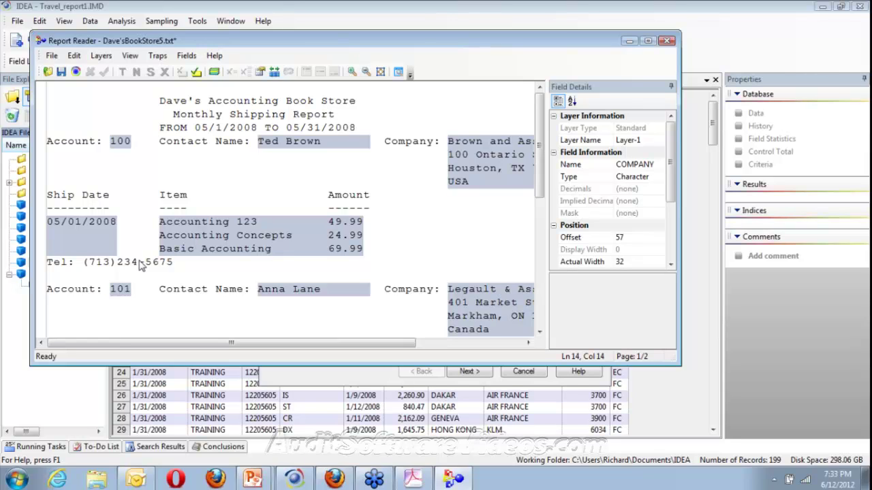